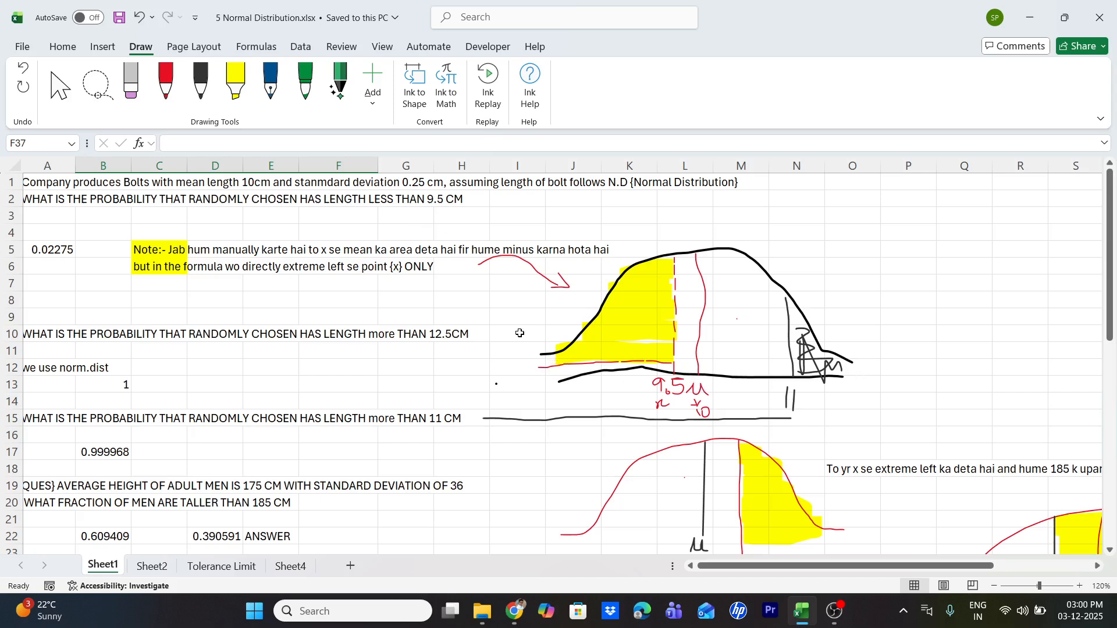
left_click(170, 297)
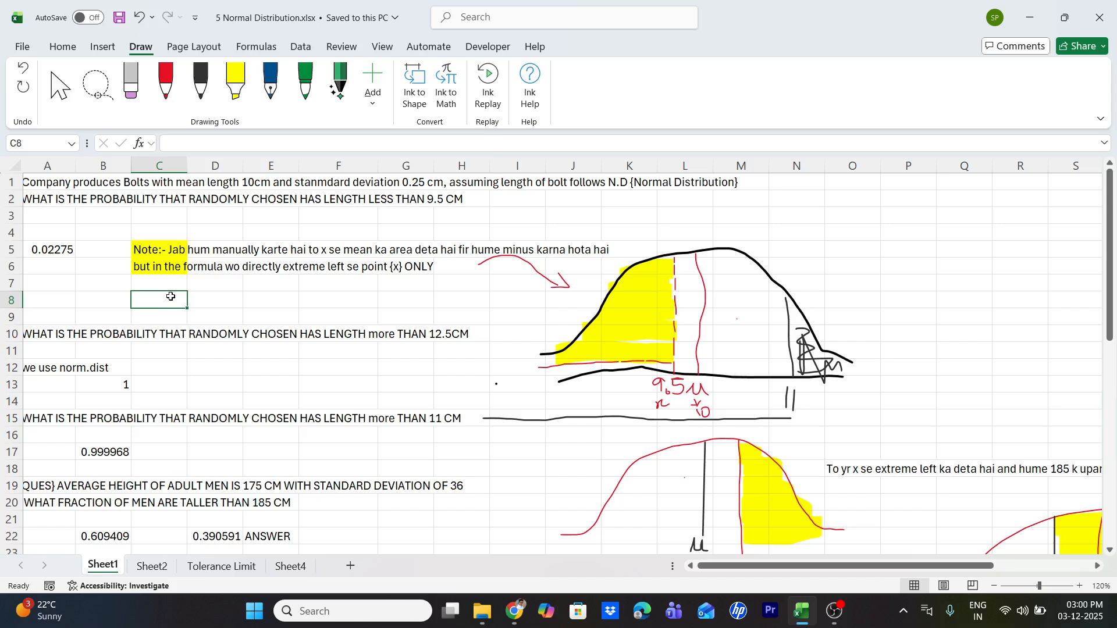
type("=")
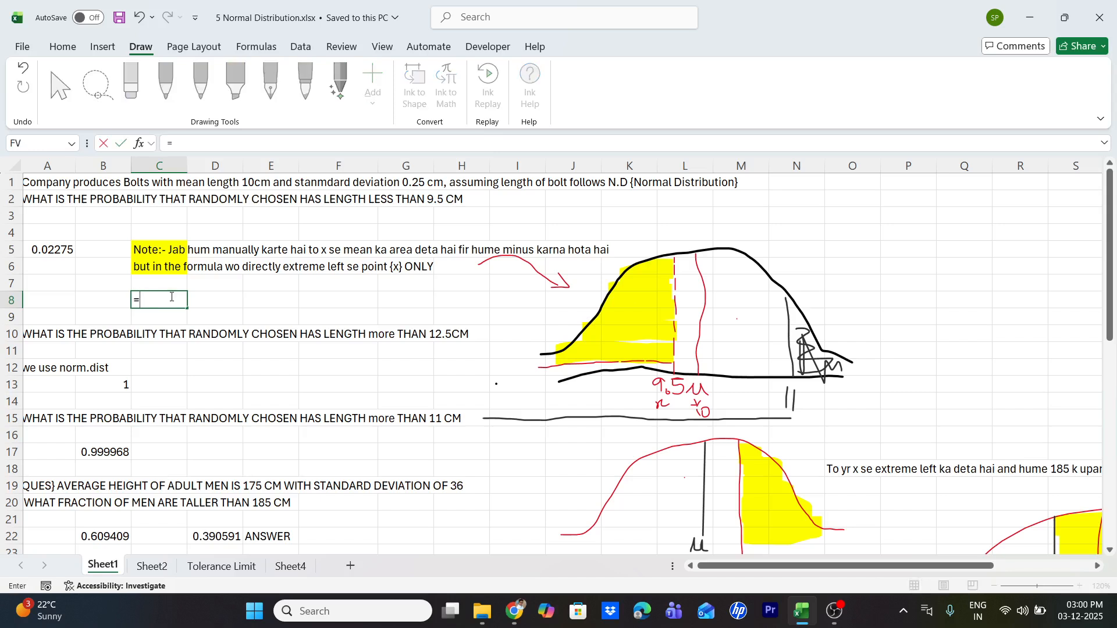
type("NORM")
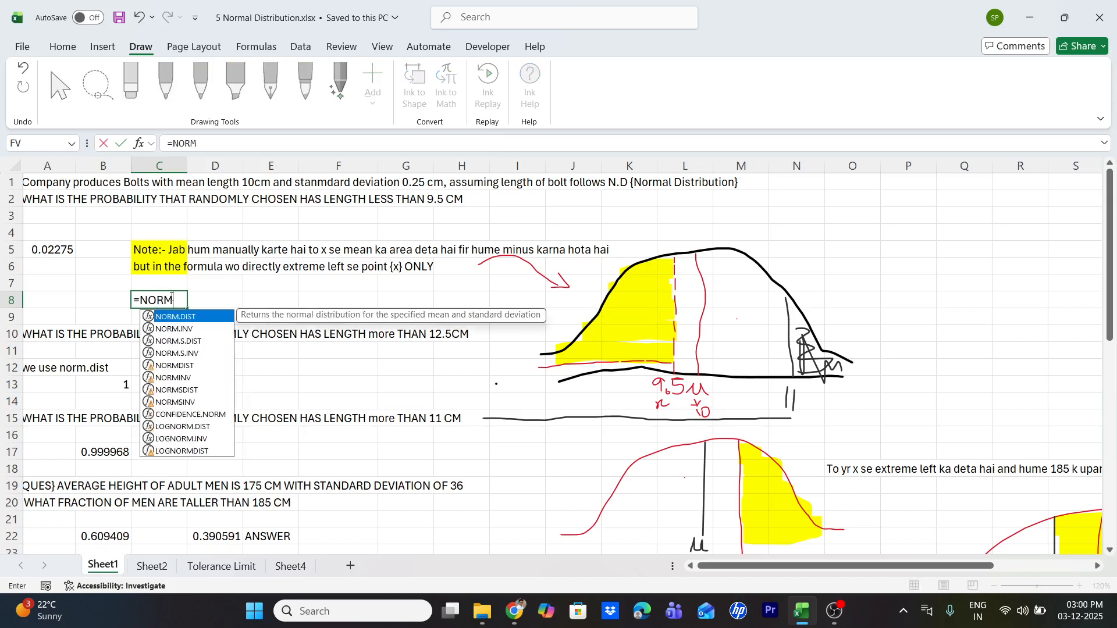
key("Tab")
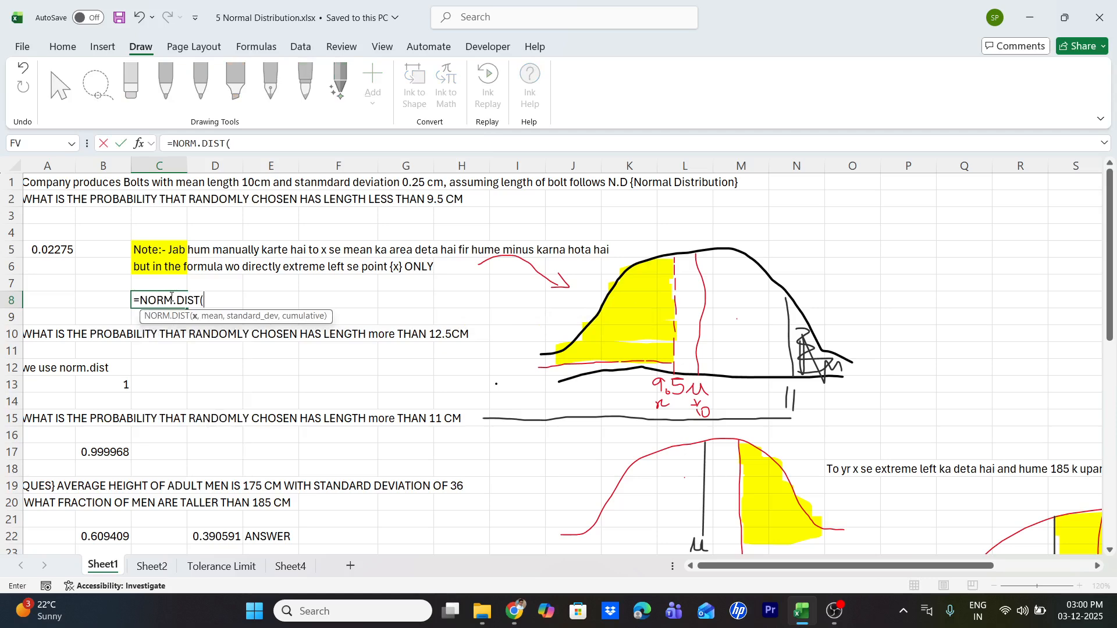
key("Escape")
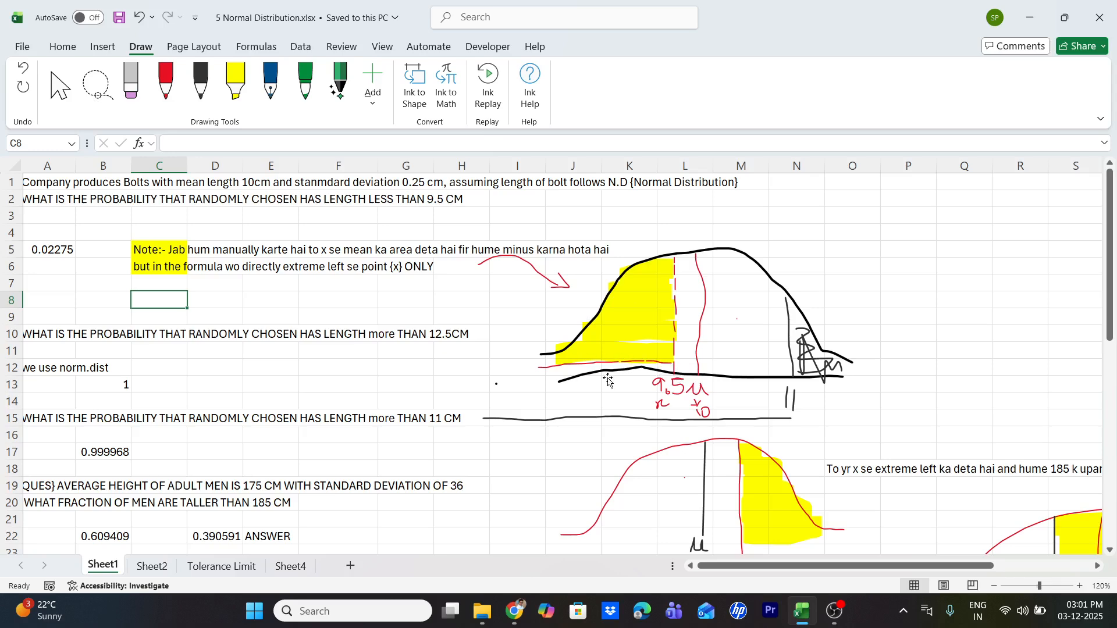
Examine the bell-curve sketches for men taller than 185 cm and for heights between 170 and 185 cm.
scroll(734, 395, "down", 5)
scroll(734, 396, "right", 6)
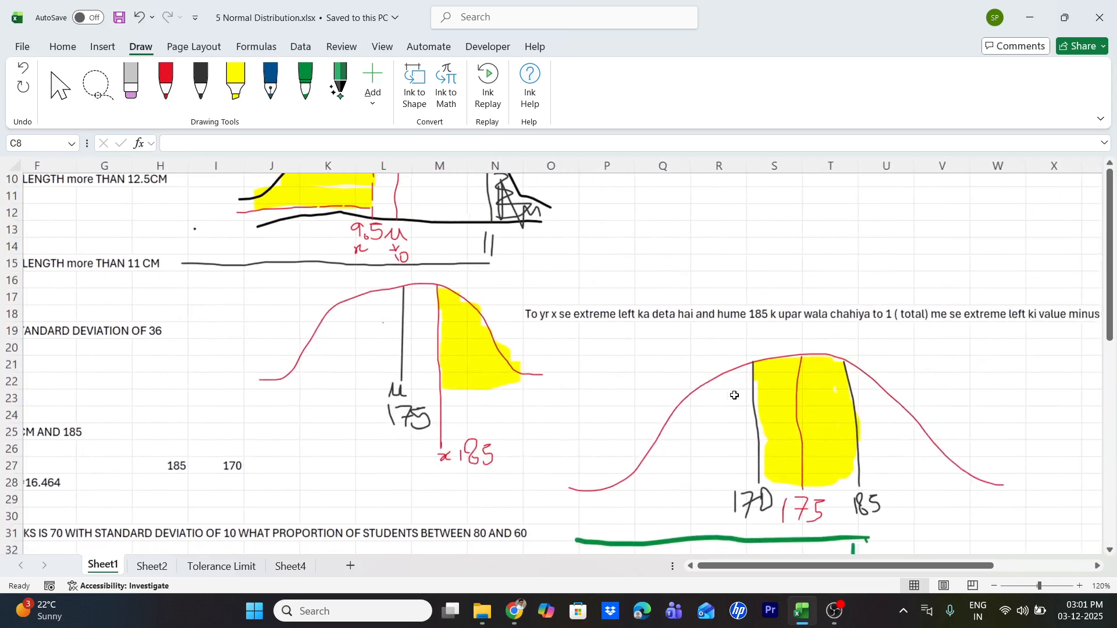
scroll(734, 397, "down", 1)
scroll(734, 397, "right", 1)
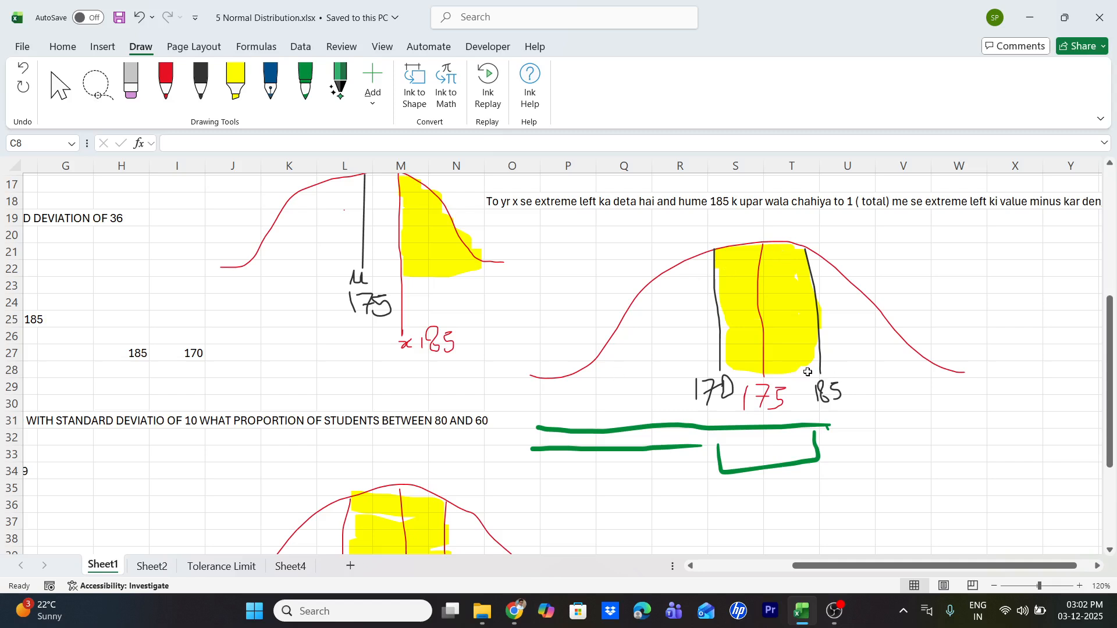
left_click(820, 381)
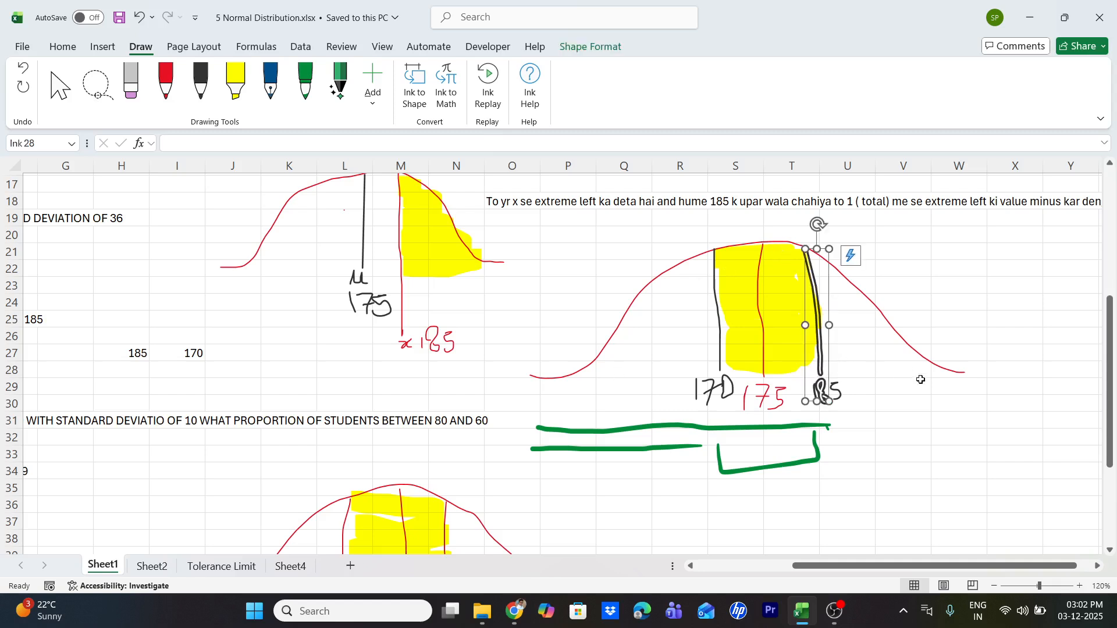
left_click(902, 400)
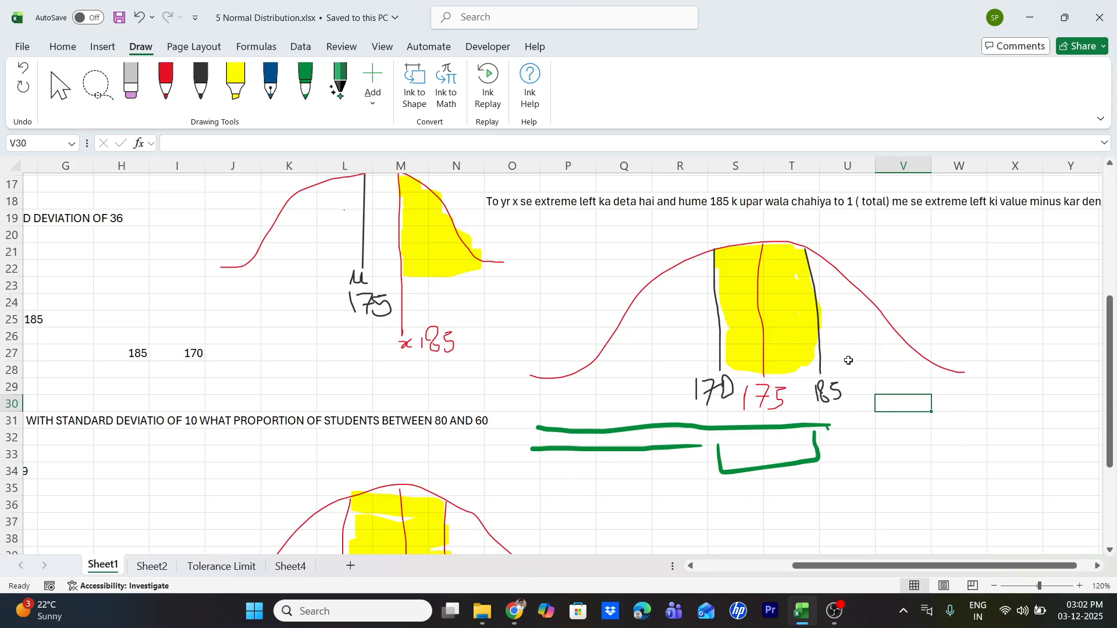
scroll(431, 436, "up", 5)
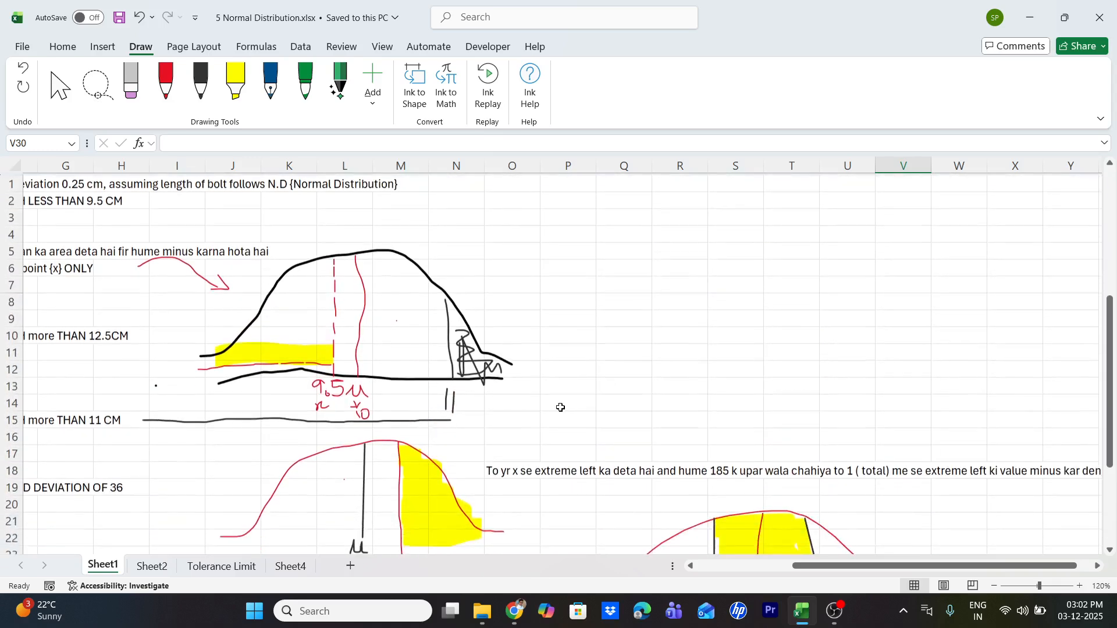
scroll(602, 324, "left", 3)
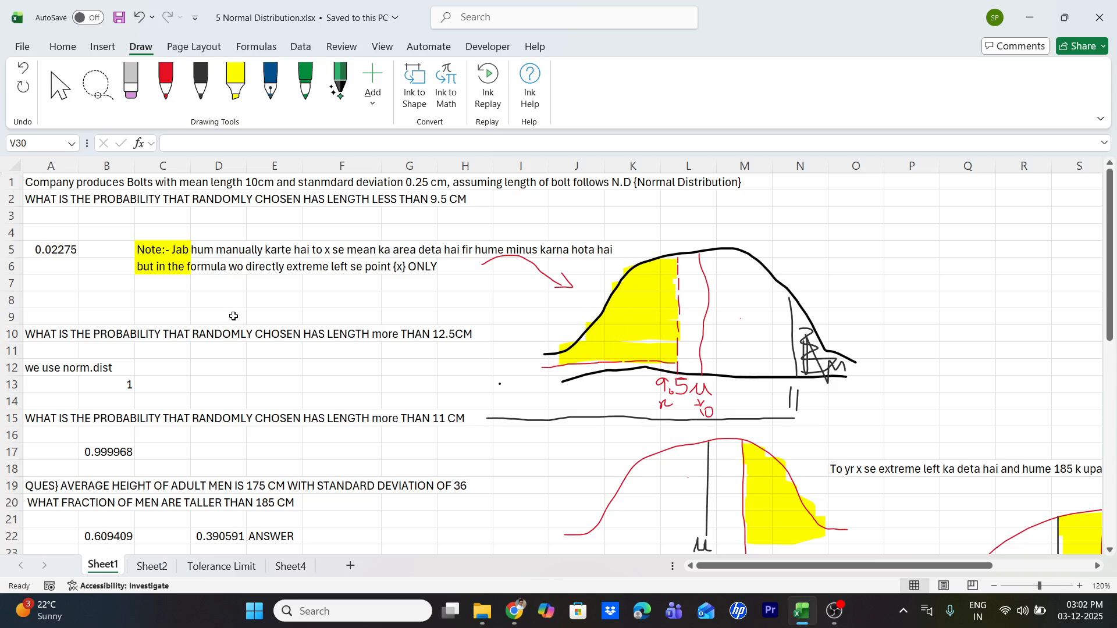
Calculate the probability of a bolt shorter than 9.5 cm in cell D8 with =NORM.DIST(9.5,10,.25,TRUE).
left_click(198, 298)
type("=")
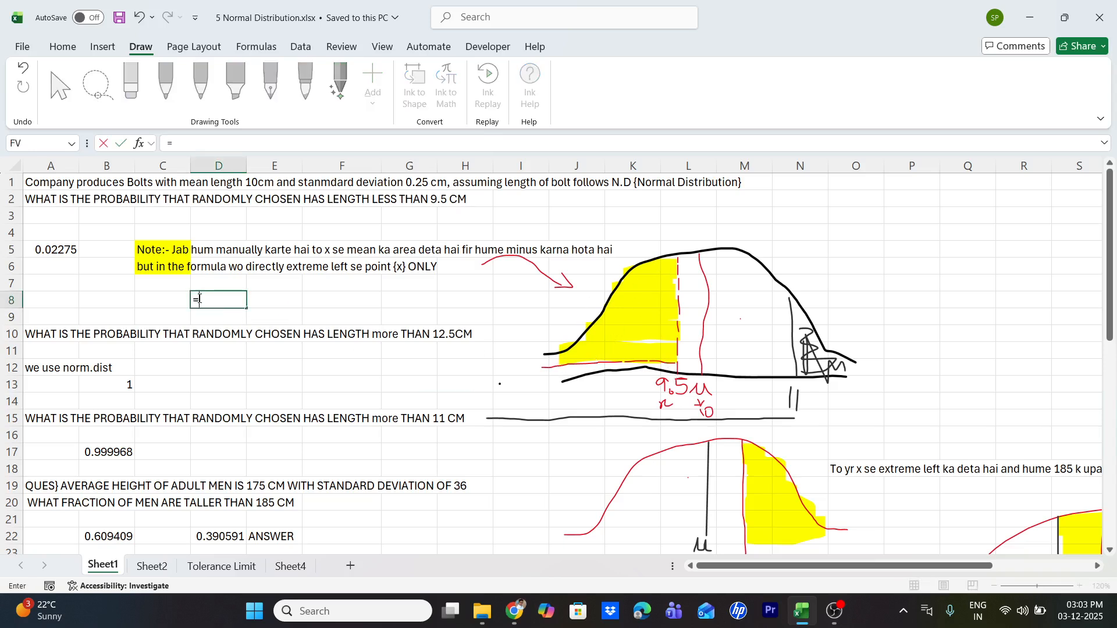
type("NORM")
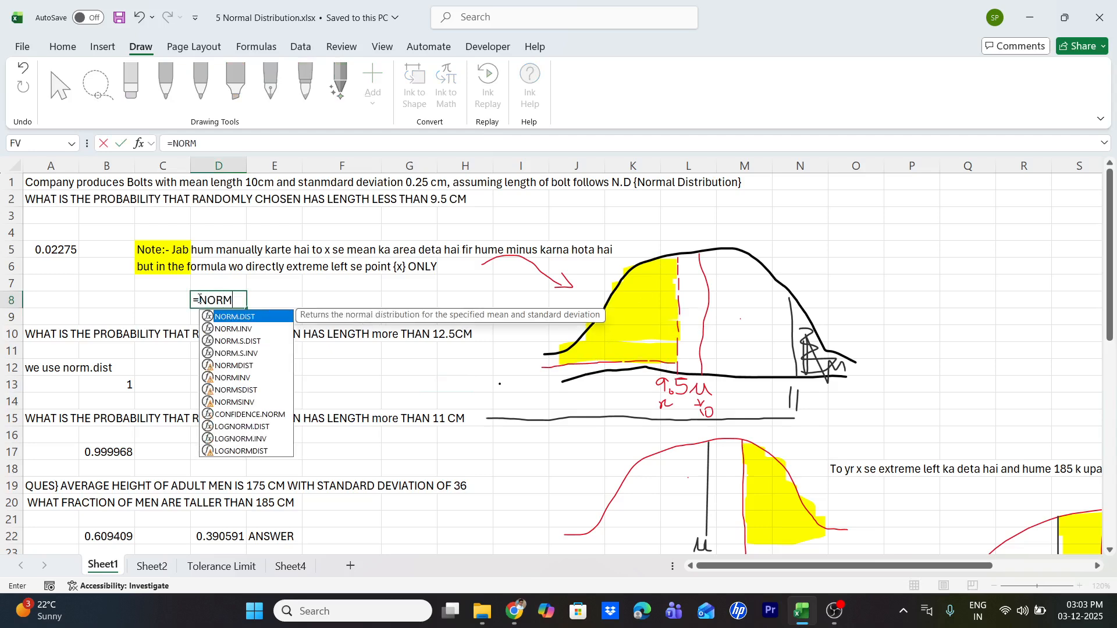
type(".DIS")
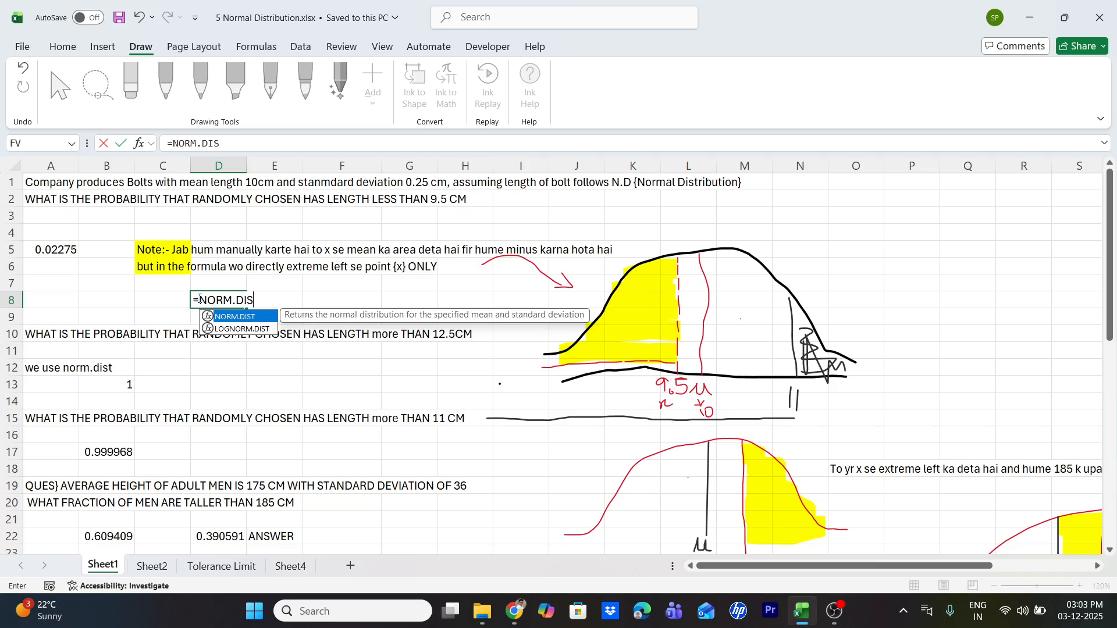
type("T(")
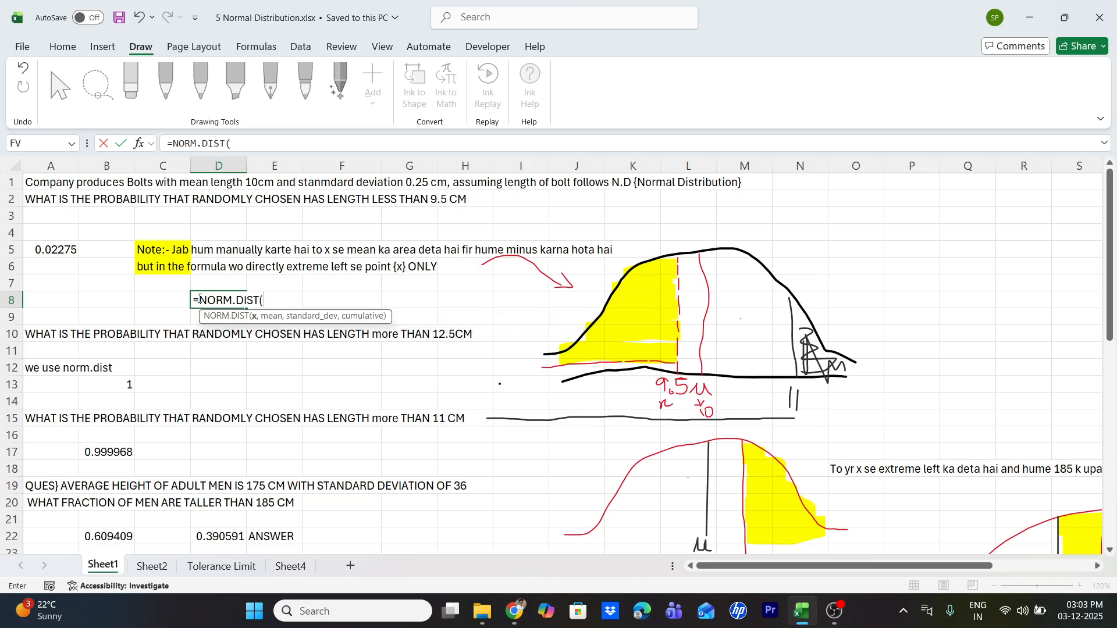
type("9.5,10,.2")
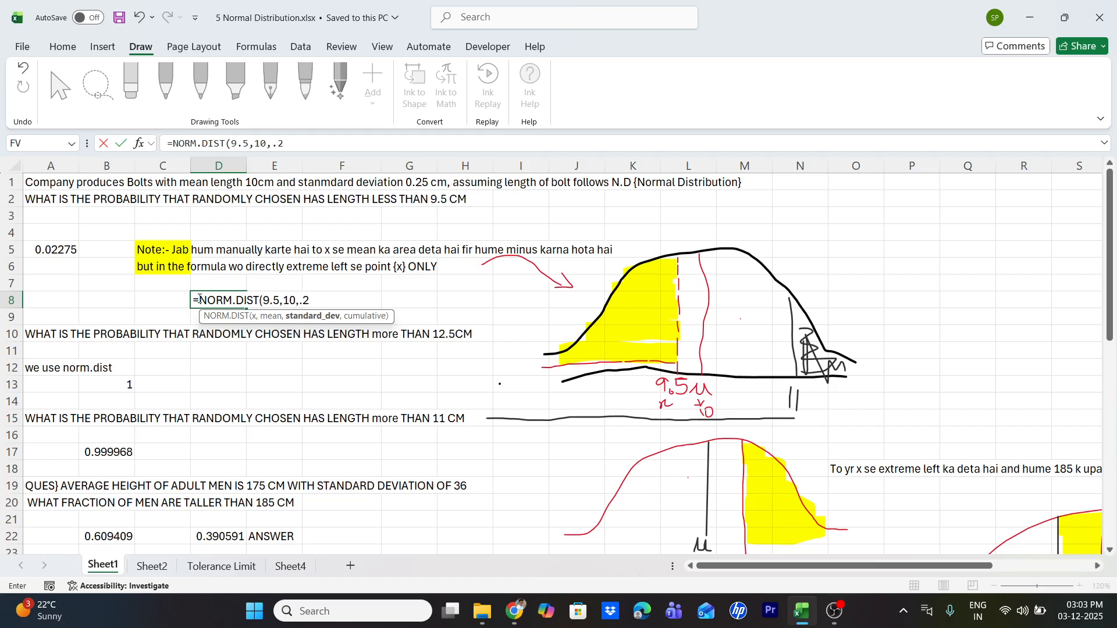
type("5,TRUE")
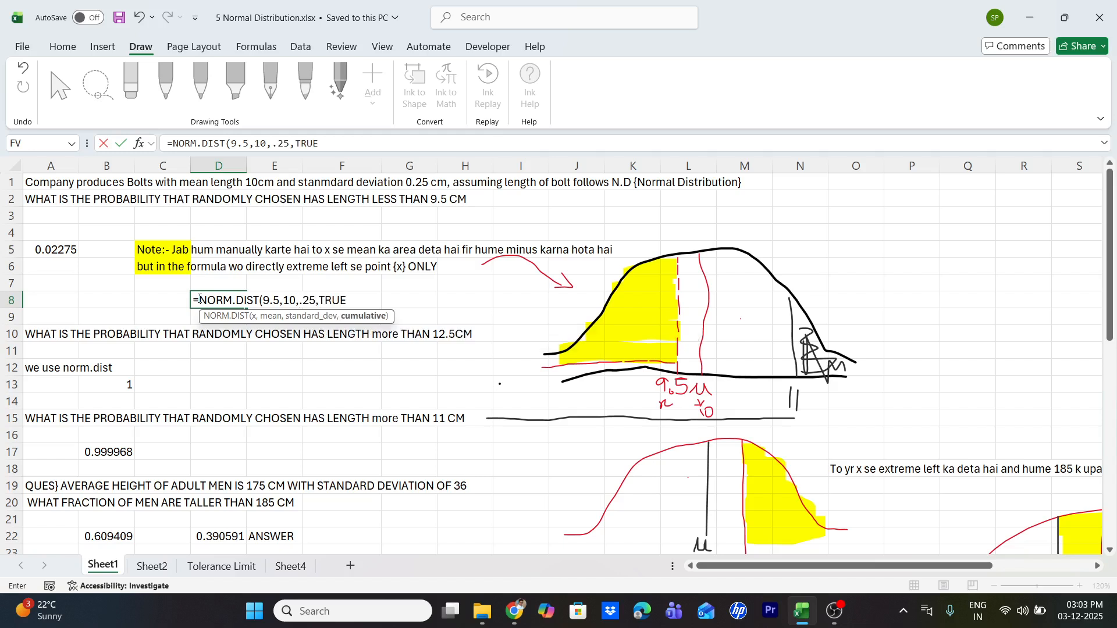
type(")")
key("Return")
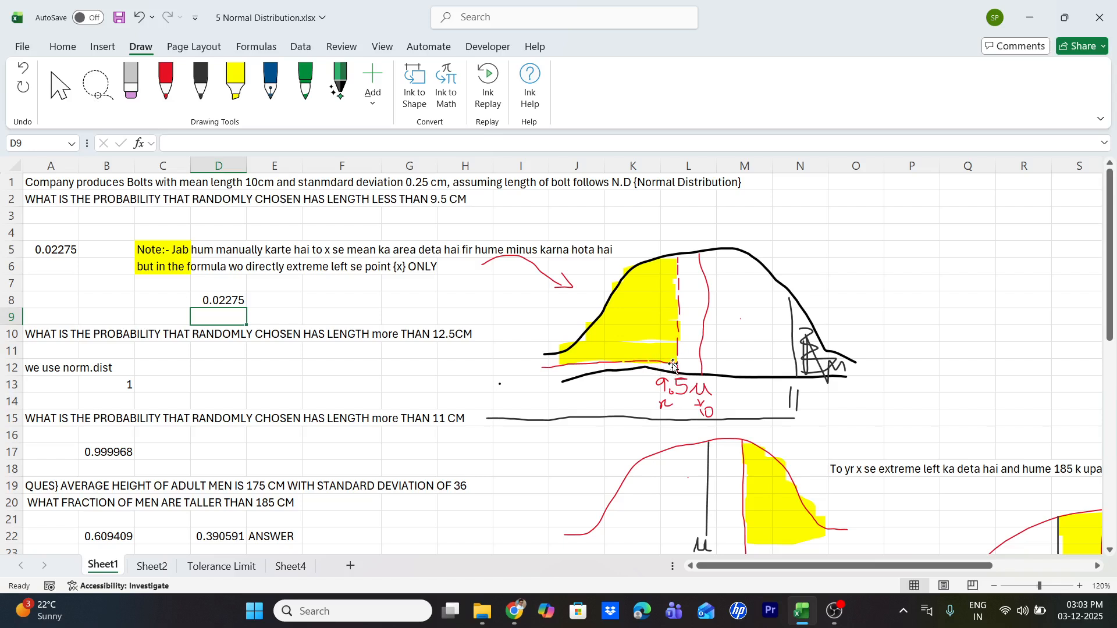
Try the complement formula =1-D8 in cell F8, undo it, and return to cell D8.
left_click(234, 304)
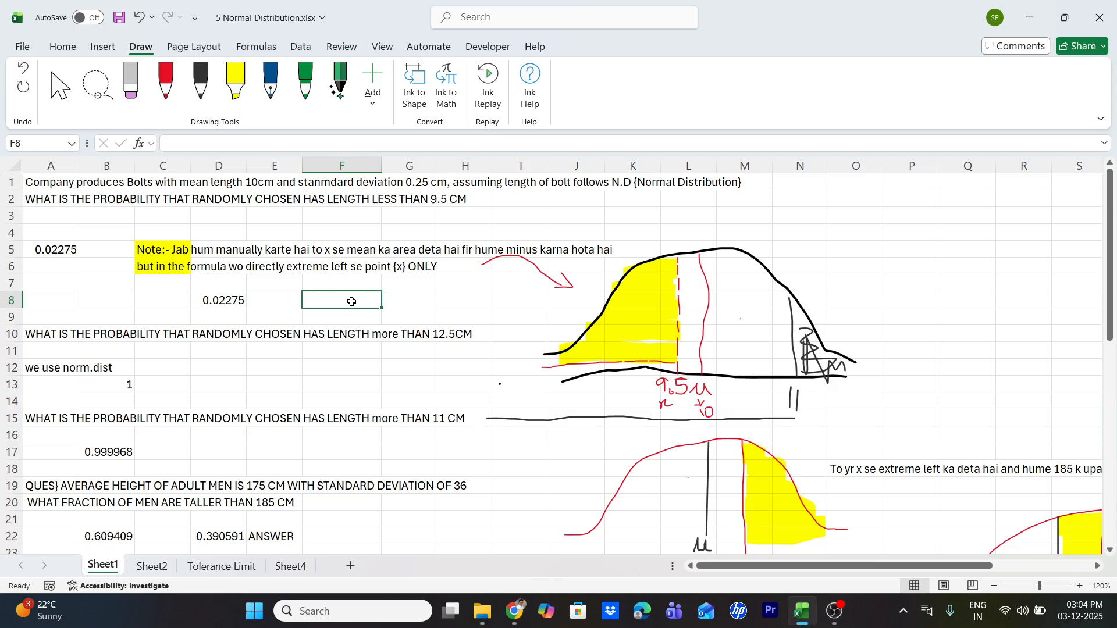
type("=1-")
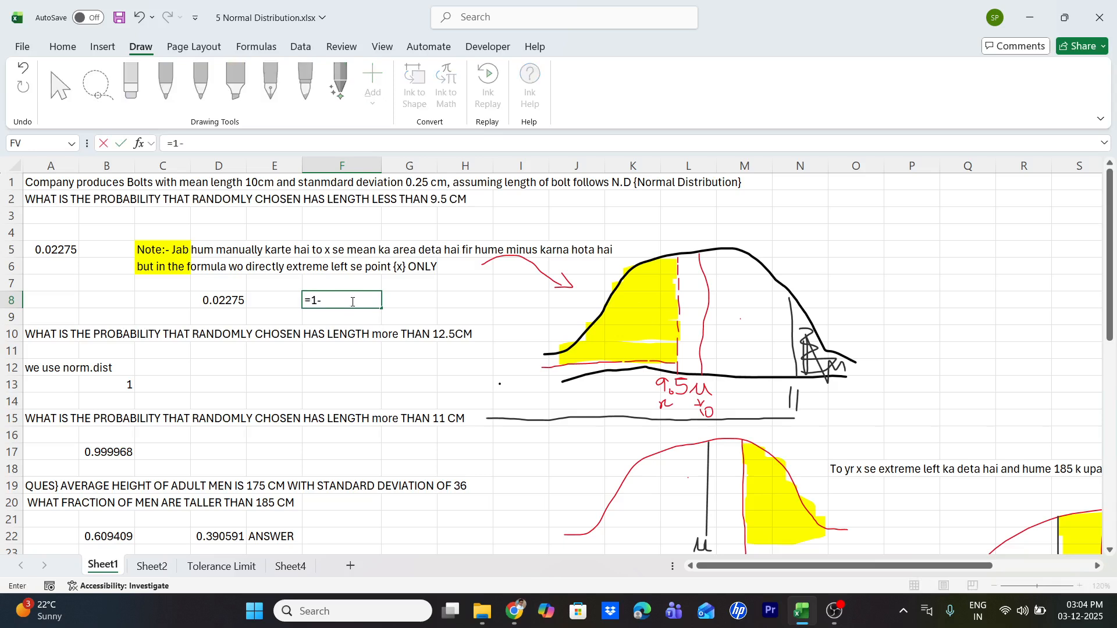
type("D8")
key("Return")
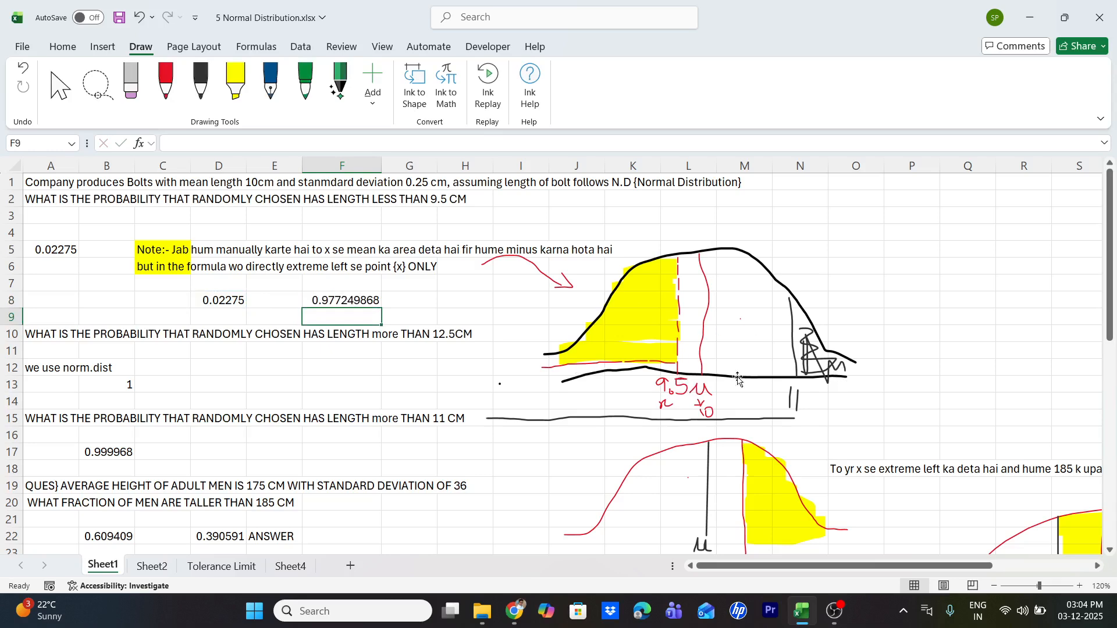
left_click(357, 300)
key("ctrl+z")
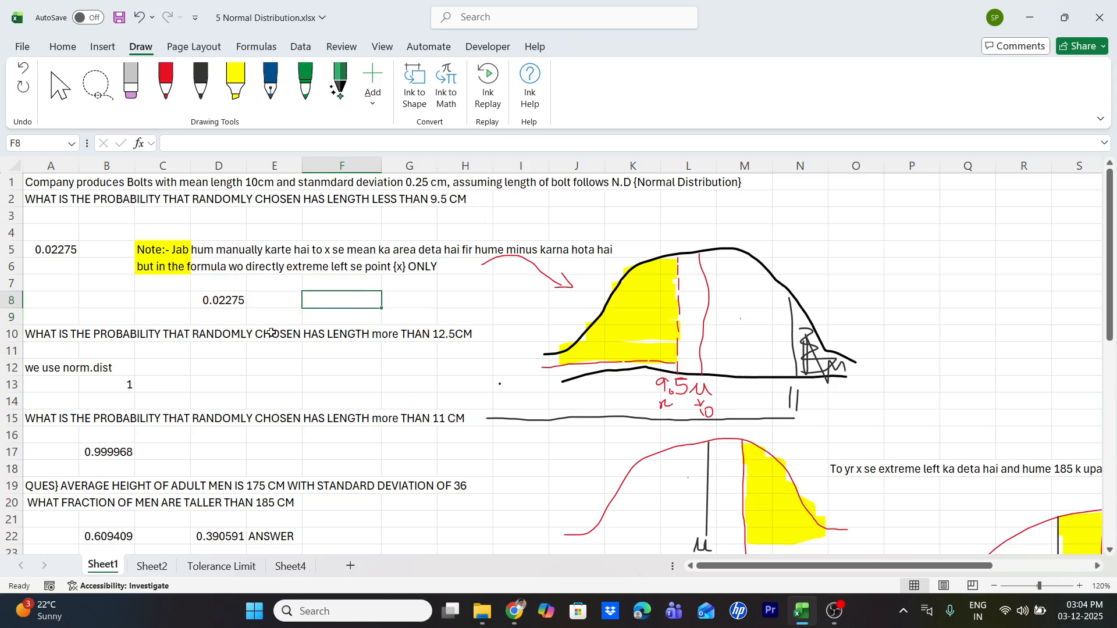
left_click(208, 301)
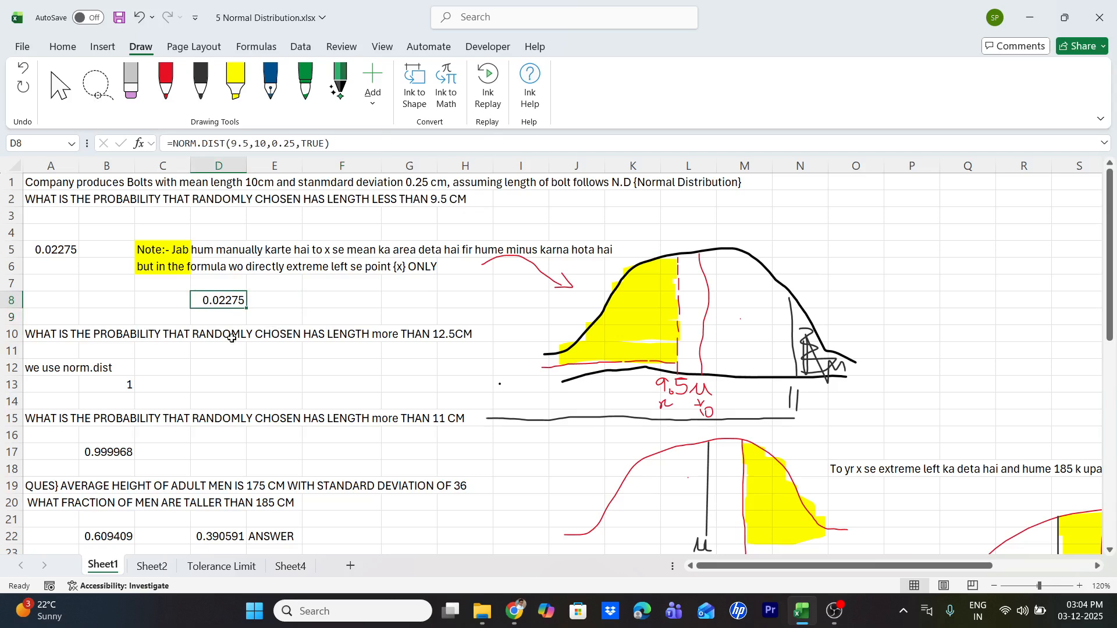
Preview cell B13 in the Number format with 30 decimal places and leave the cell formatting without applying it.
scroll(245, 377, "down", 2)
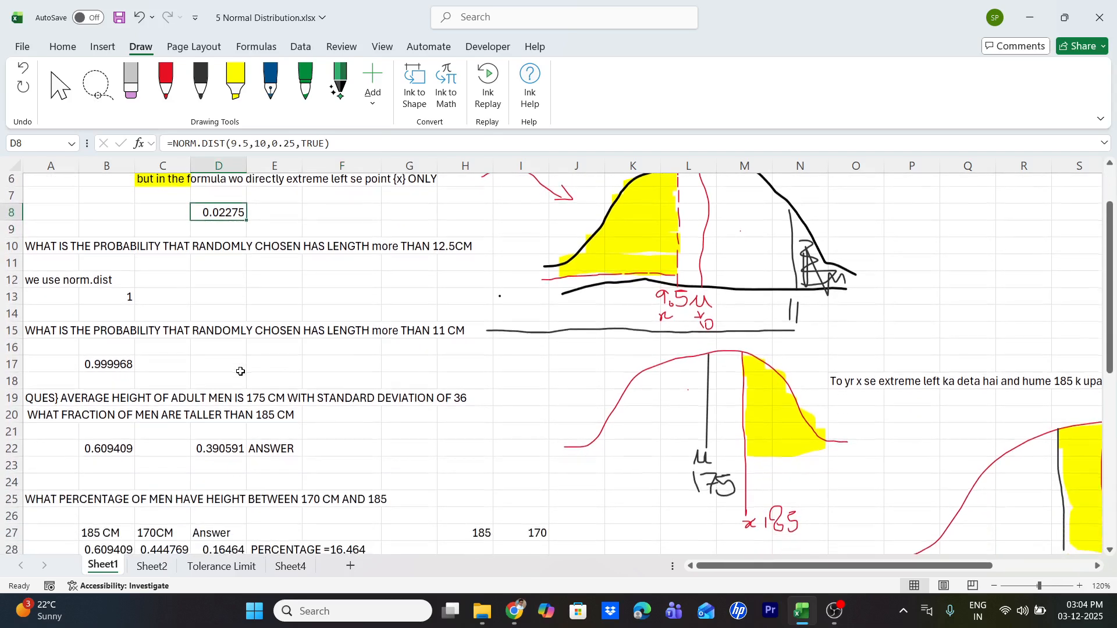
scroll(164, 375, "down", 1)
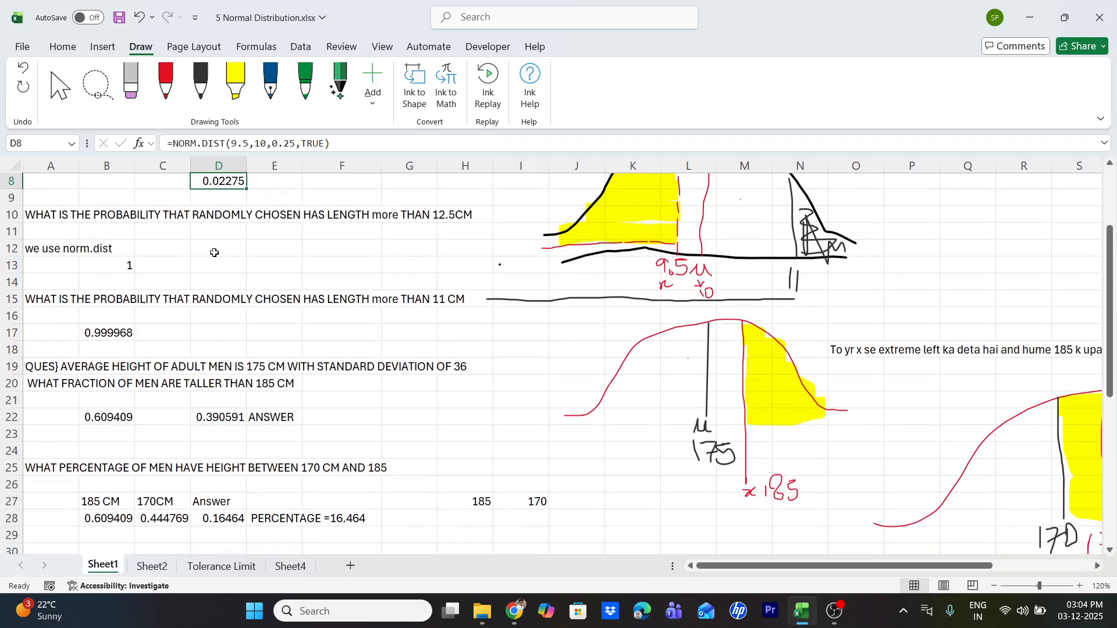
scroll(215, 252, "up", 2)
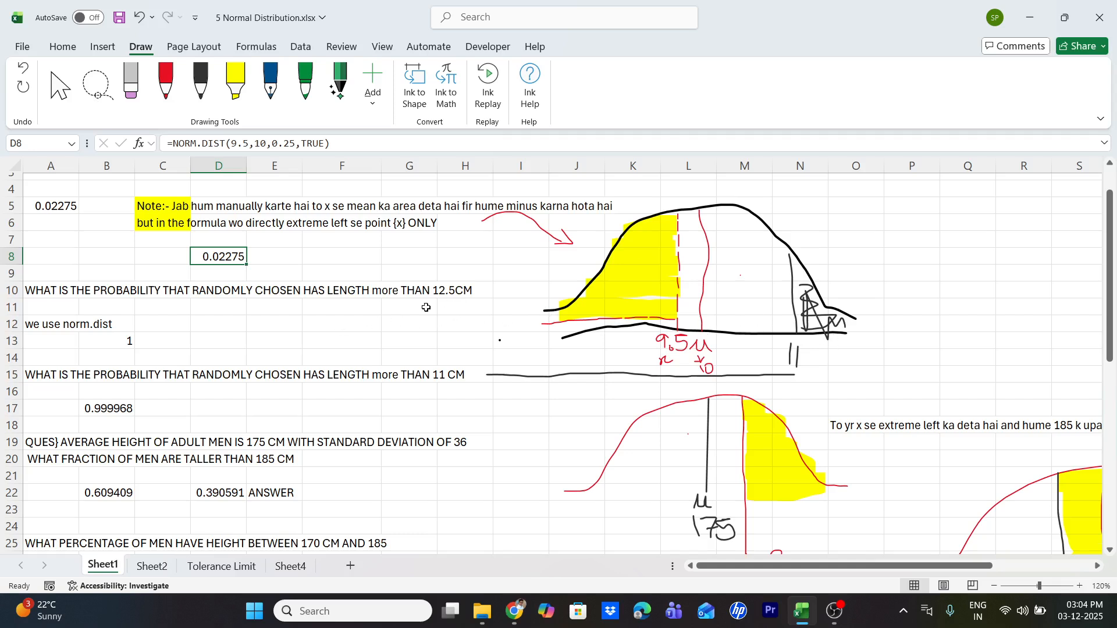
left_click(132, 340)
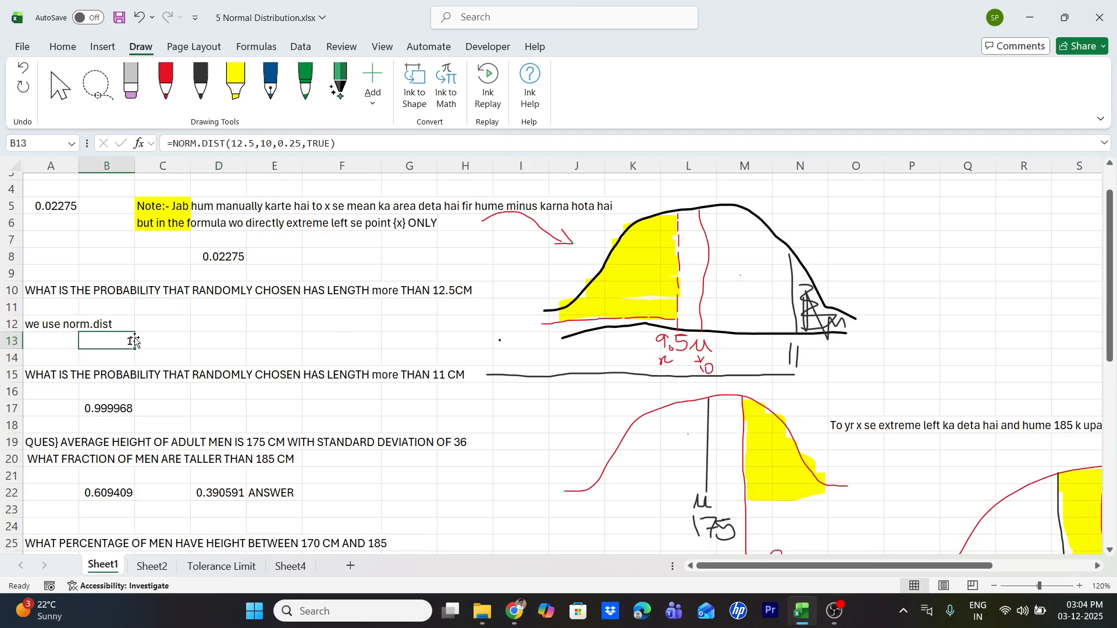
key("ctrl+1")
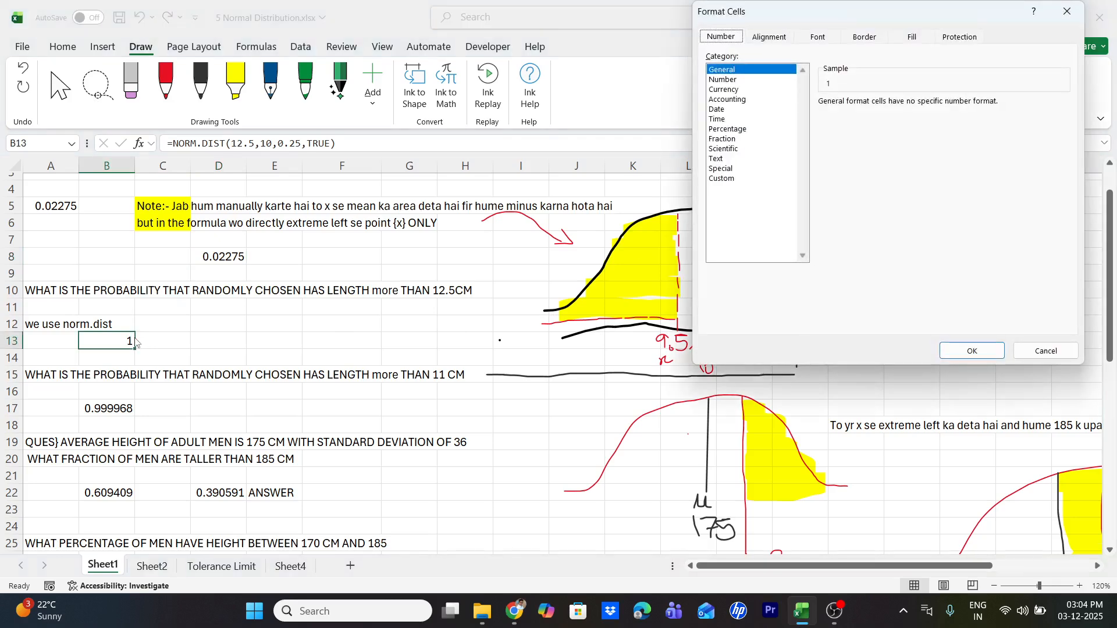
left_click(735, 80)
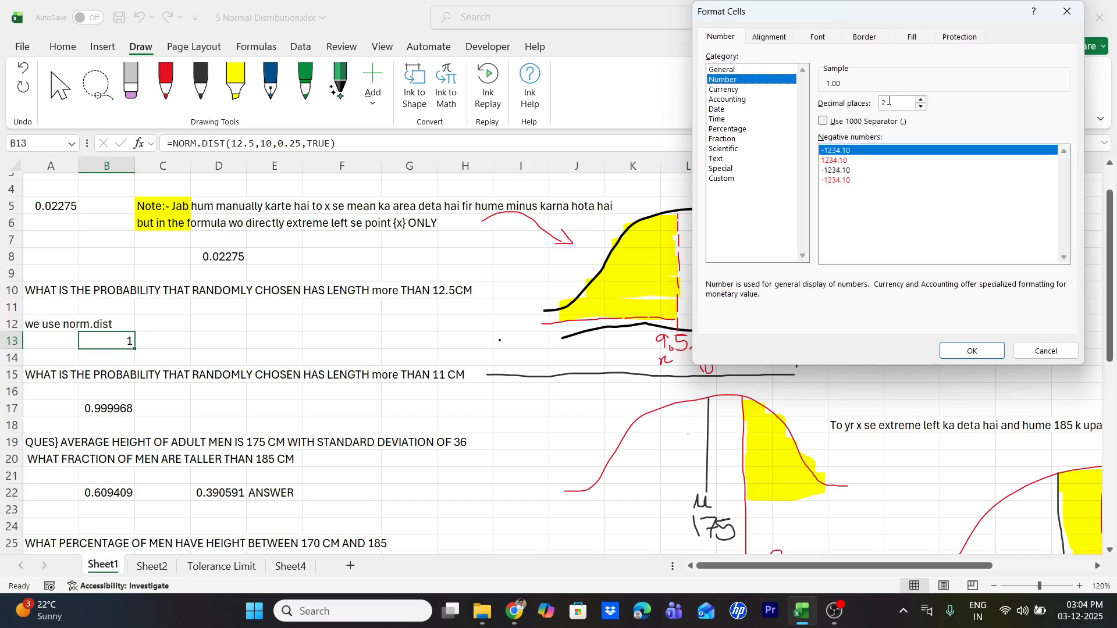
left_click(924, 99)
left_click(923, 100)
left_click(923, 99)
left_click(924, 99)
left_click(924, 99)
left_click(924, 99)
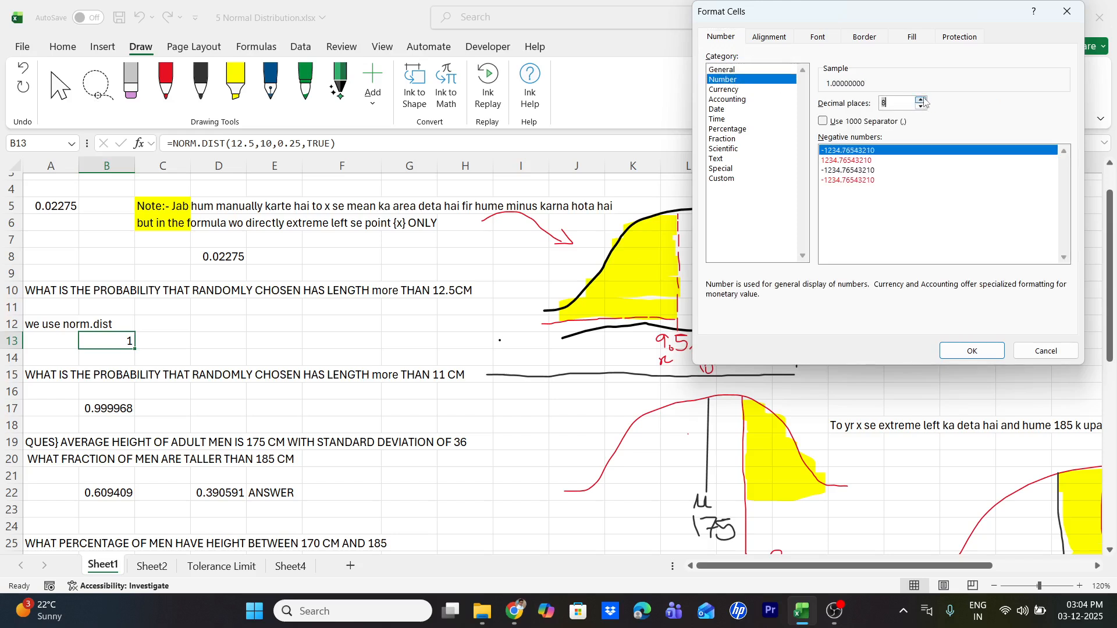
left_click(924, 100)
left_click(923, 99)
left_click_drag(924, 101, 925, 110)
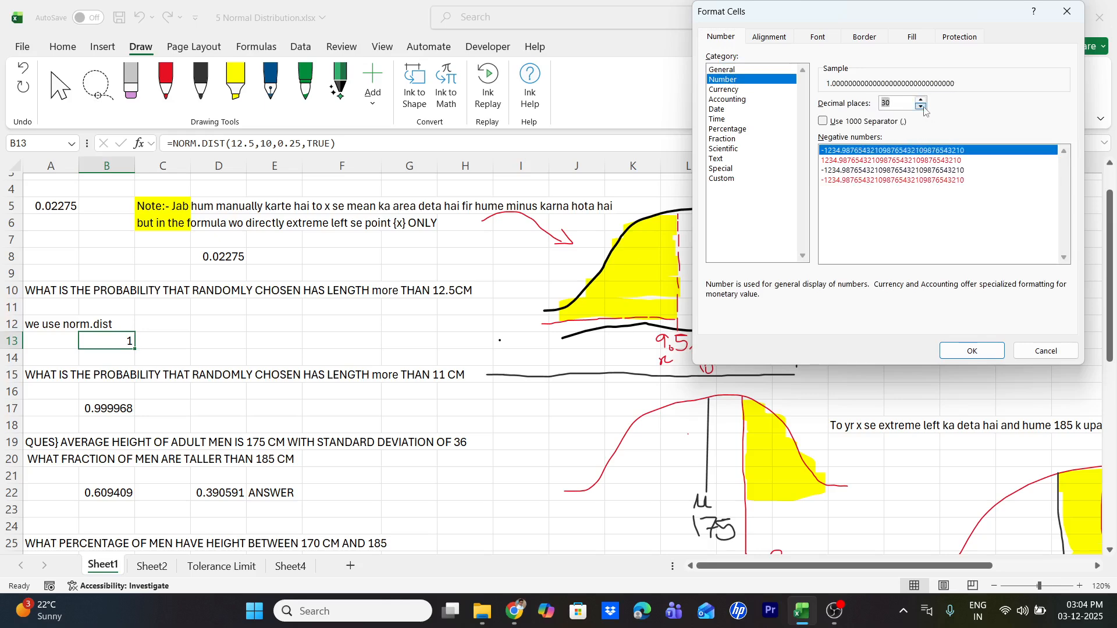
left_click(1066, 12)
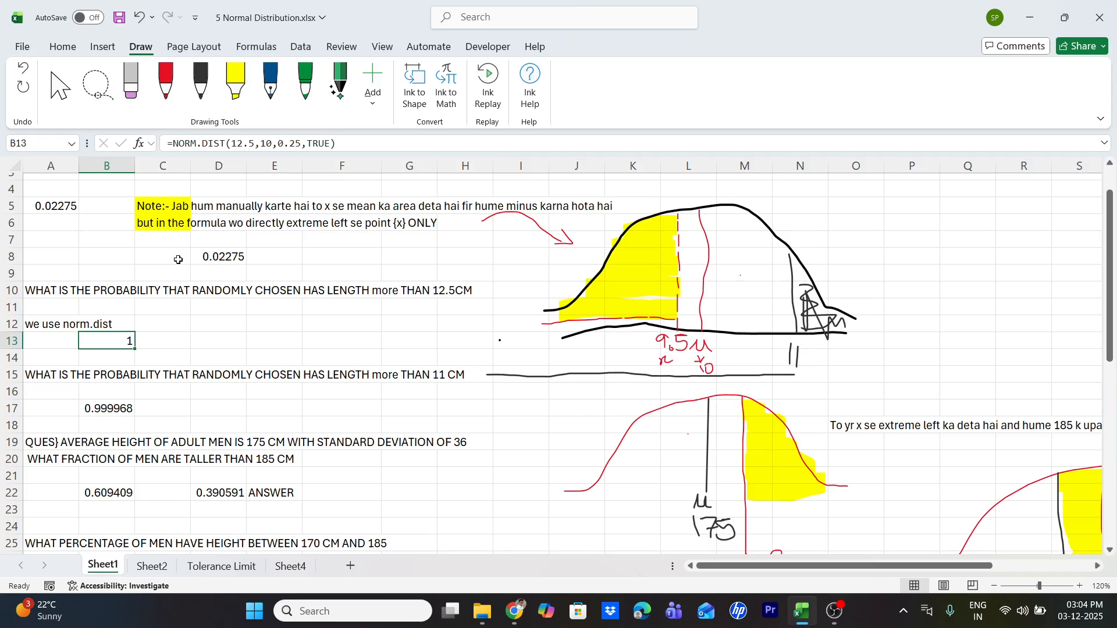
Calculate the cumulative probability up to 11 cm in cell D17 with =NORM.DIST(11,10,.25,TRUE).
scroll(231, 325, "down", 2)
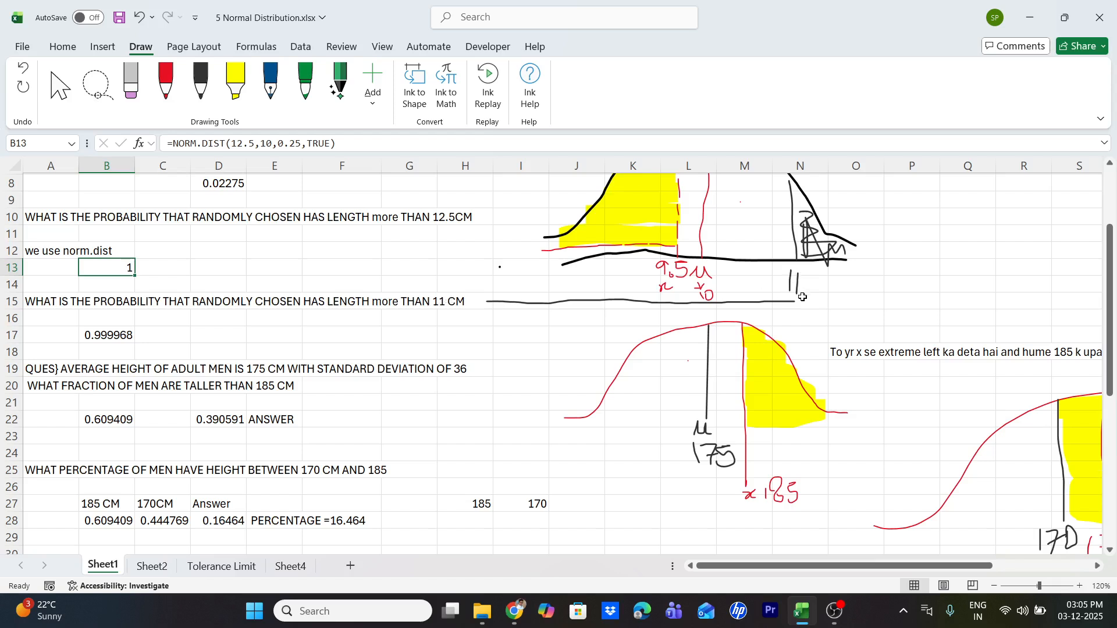
scroll(802, 297, "up", 1)
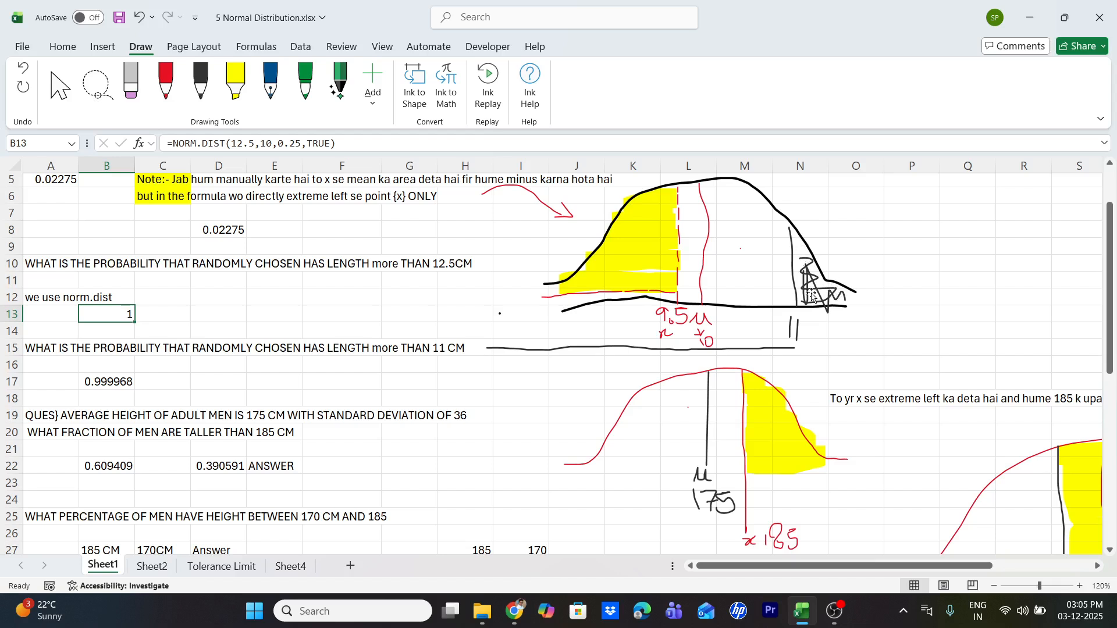
left_click(207, 384)
type("=")
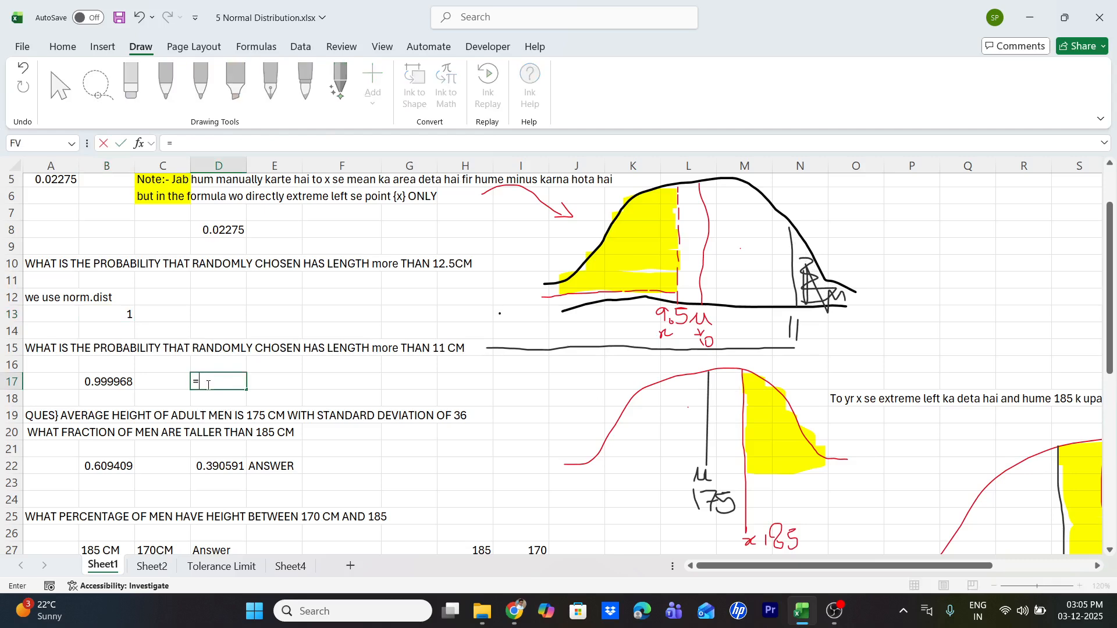
type("NORM")
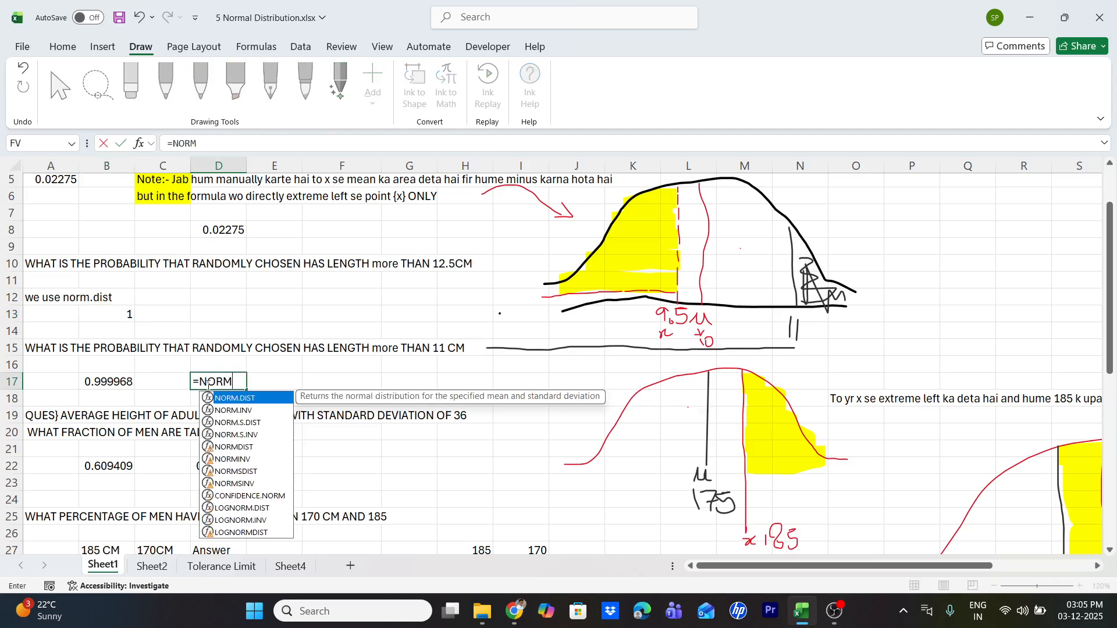
key("Tab")
type("11")
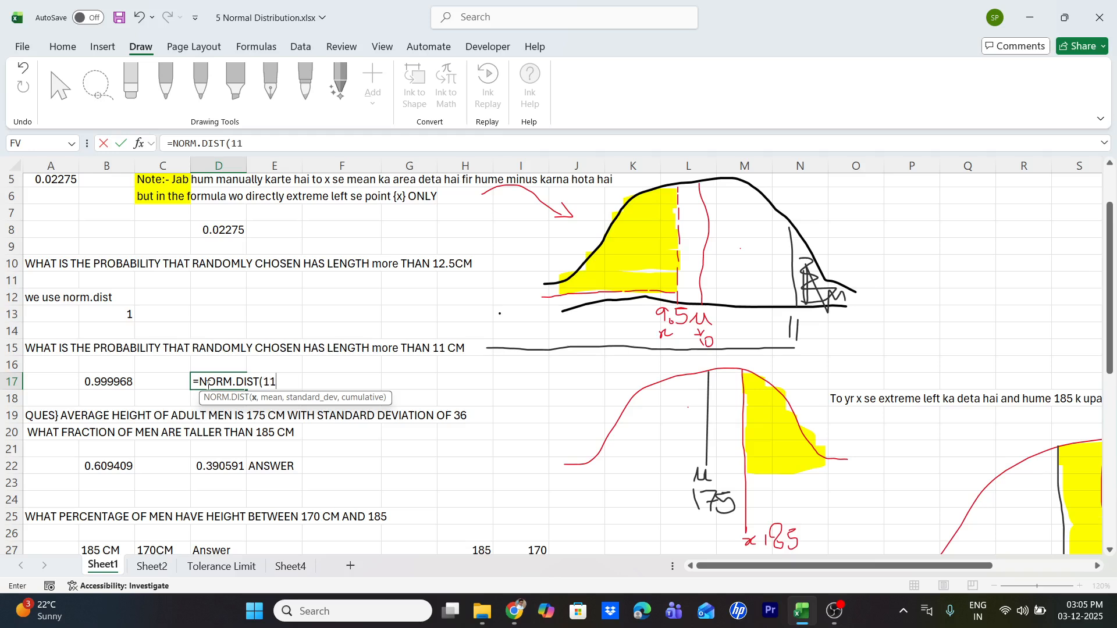
type(",10,")
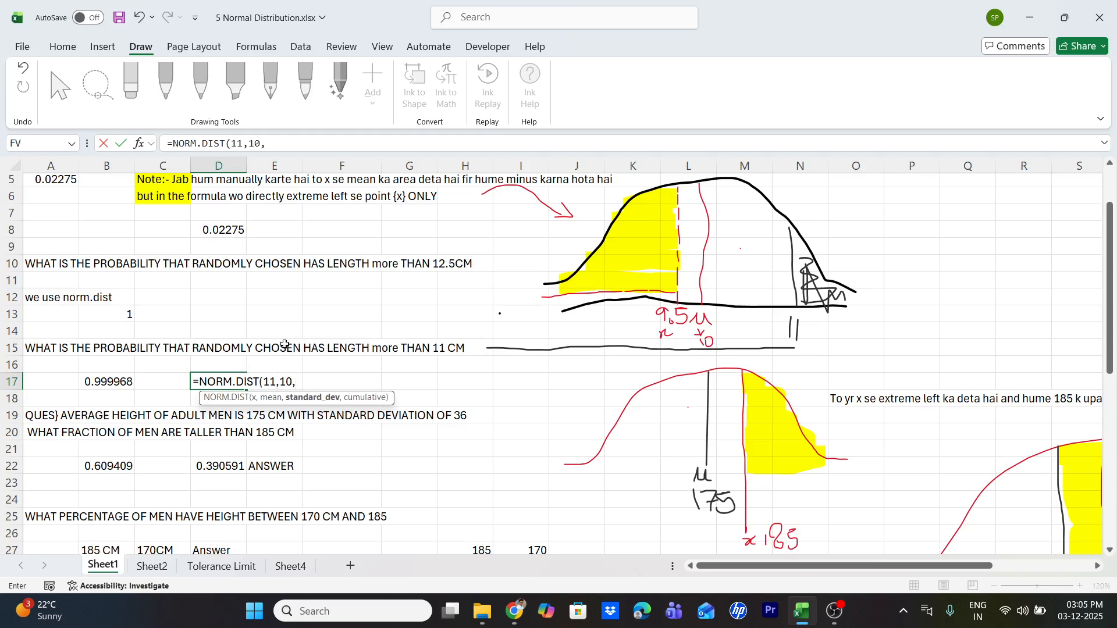
scroll(284, 344, "up", 2)
type(".25")
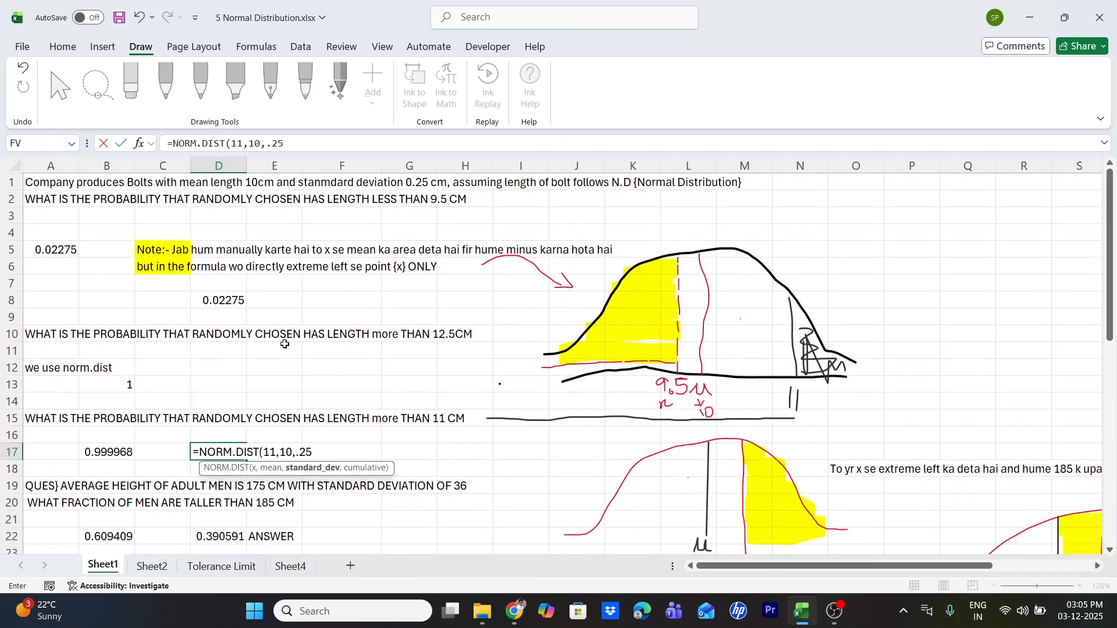
type(",TRUE")
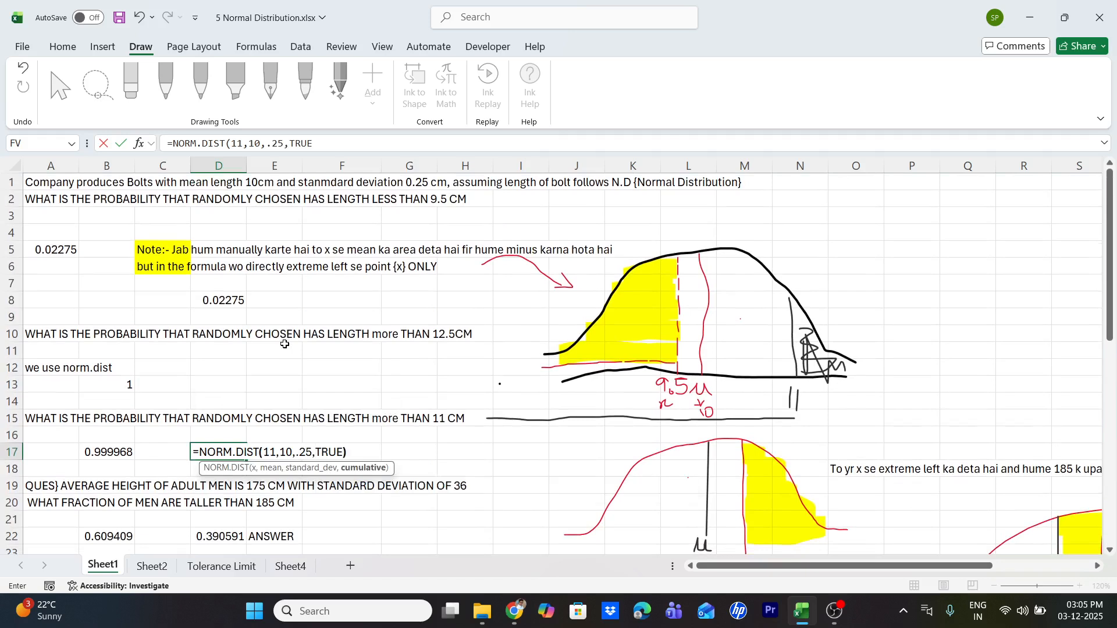
type(")")
key("Return")
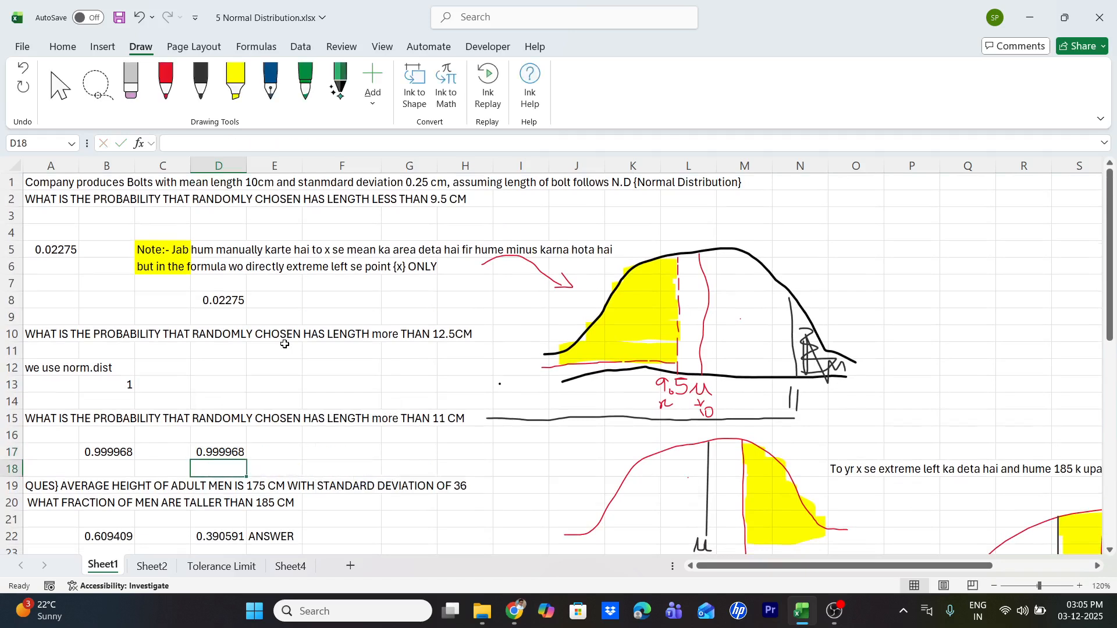
Calculate the probability of a bolt longer than 11 cm in cell F17 with =1-D17.
left_click(311, 456)
type("=1-")
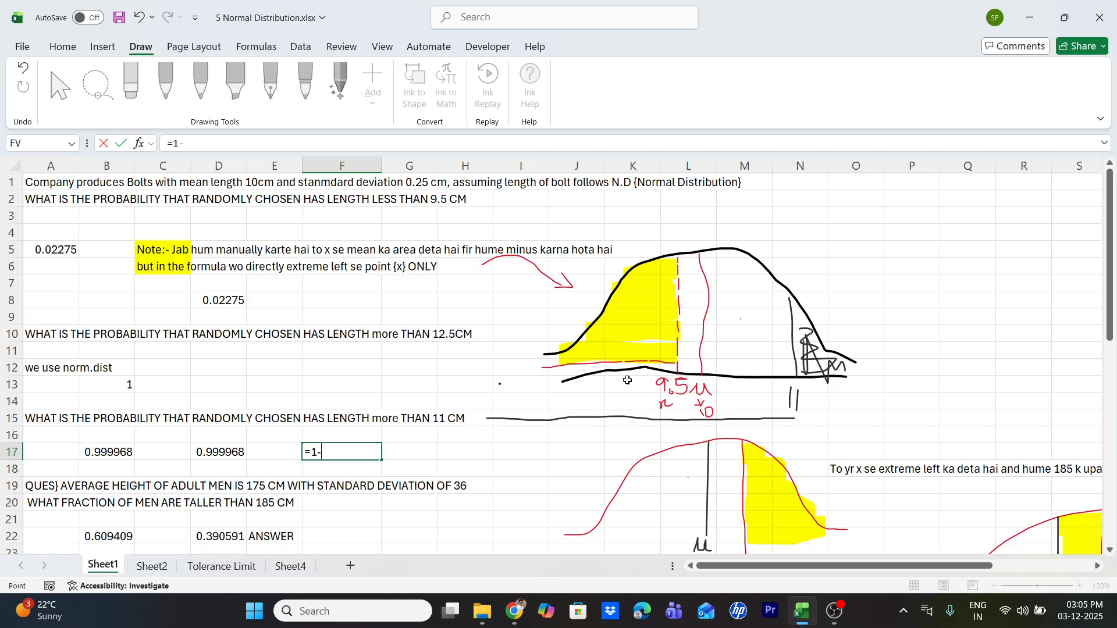
key("Left")
key("Left")
key("Return")
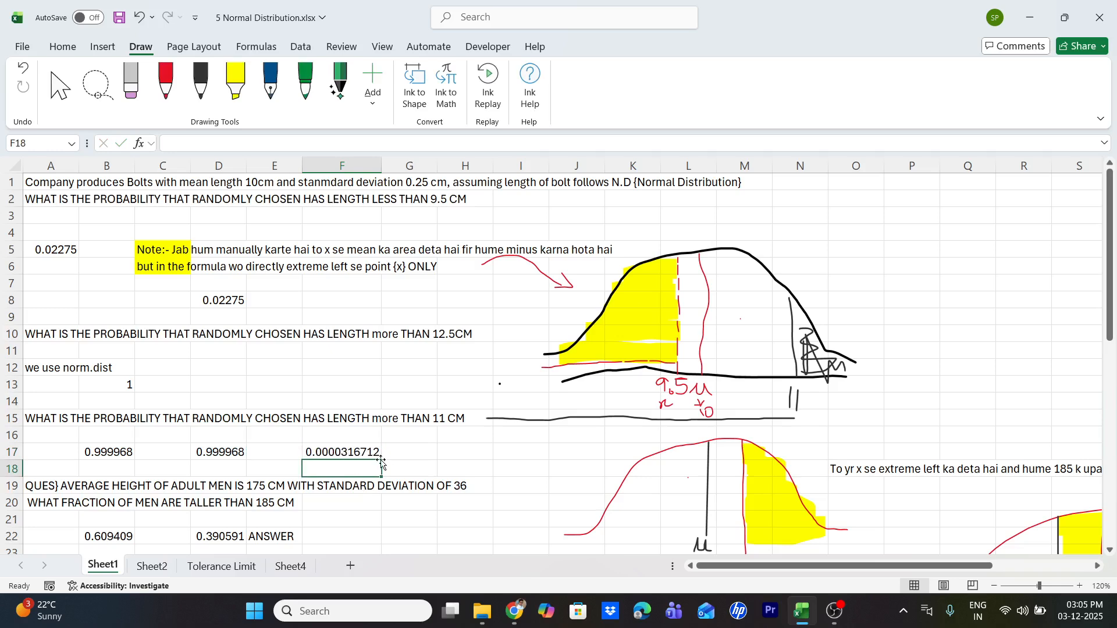
Calculate the cumulative probability of heights up to 185 cm in cell G22 with =NORM.DIST(185,175,36,TRUE).
scroll(438, 466, "down", 3)
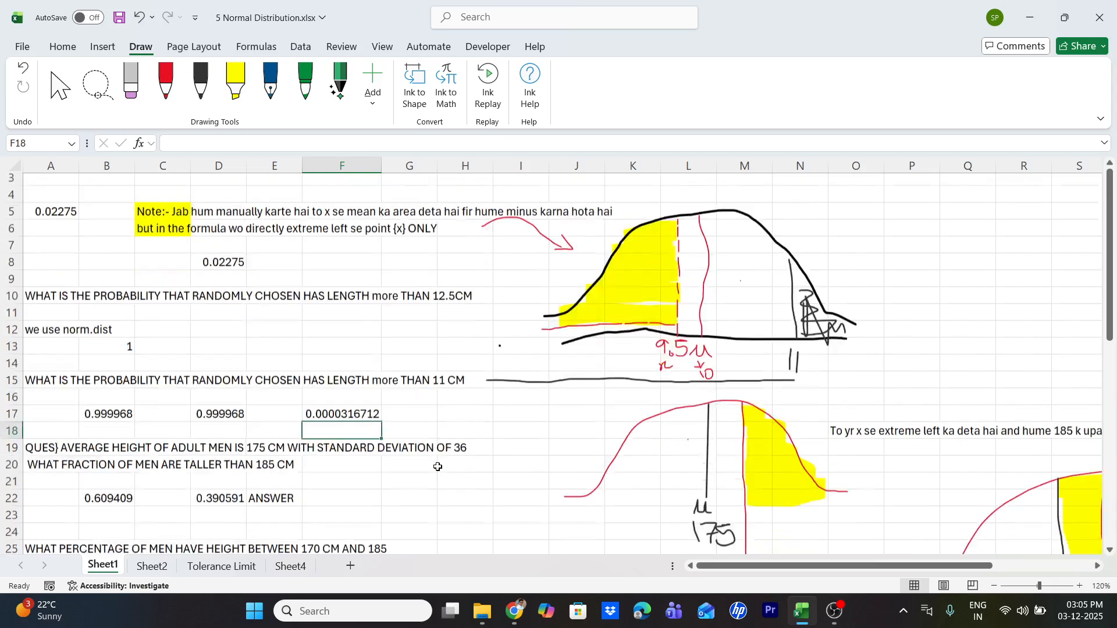
scroll(388, 435, "left", 1)
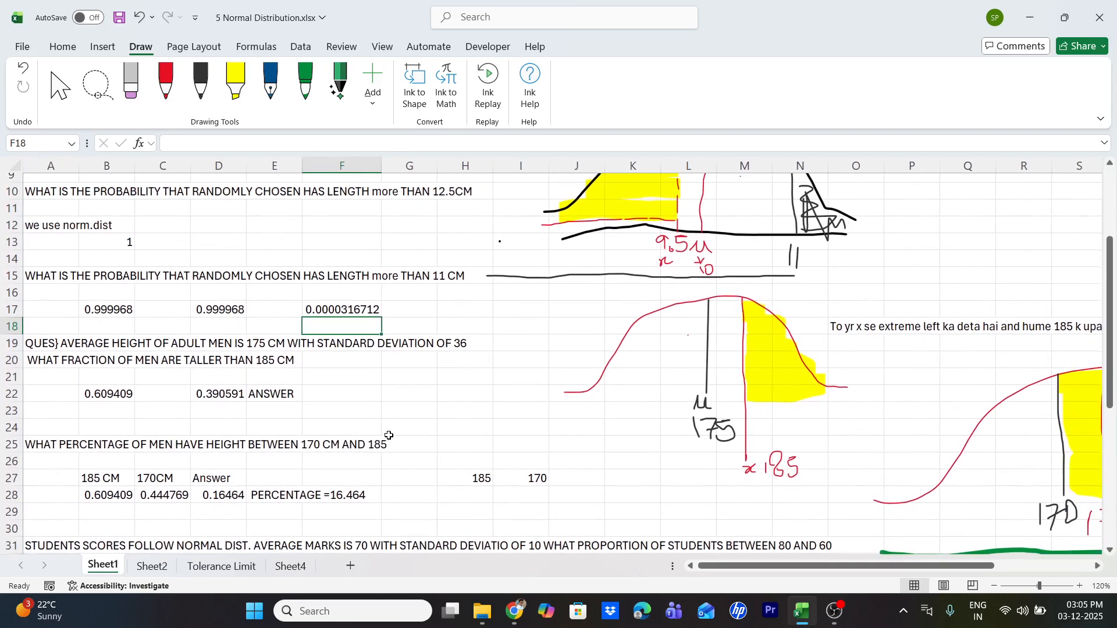
left_click(377, 401)
left_click(420, 398)
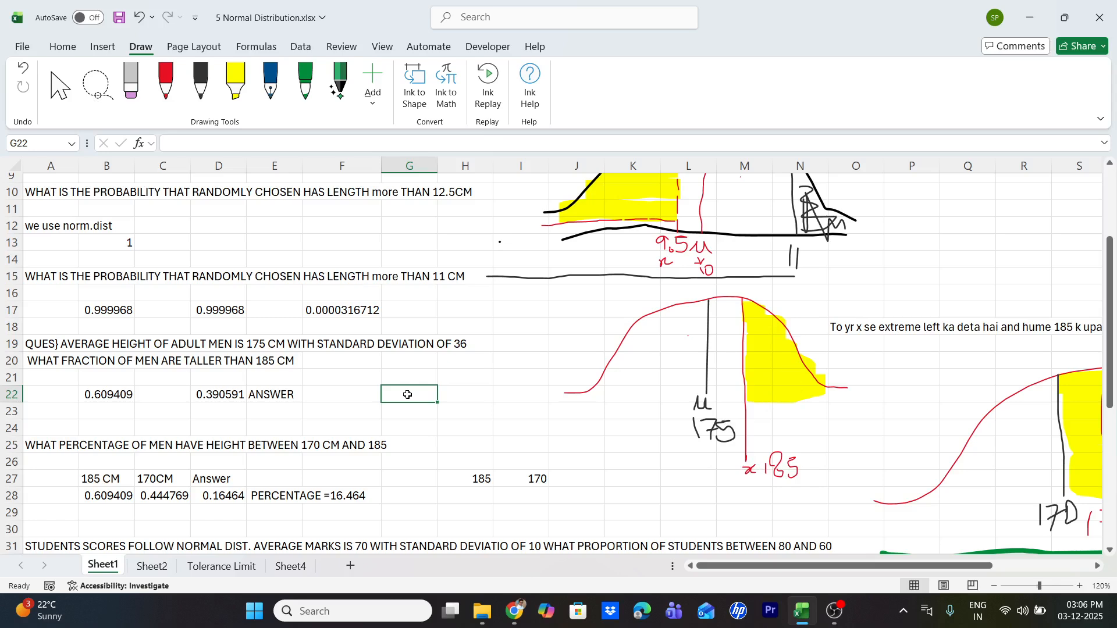
type("=norm")
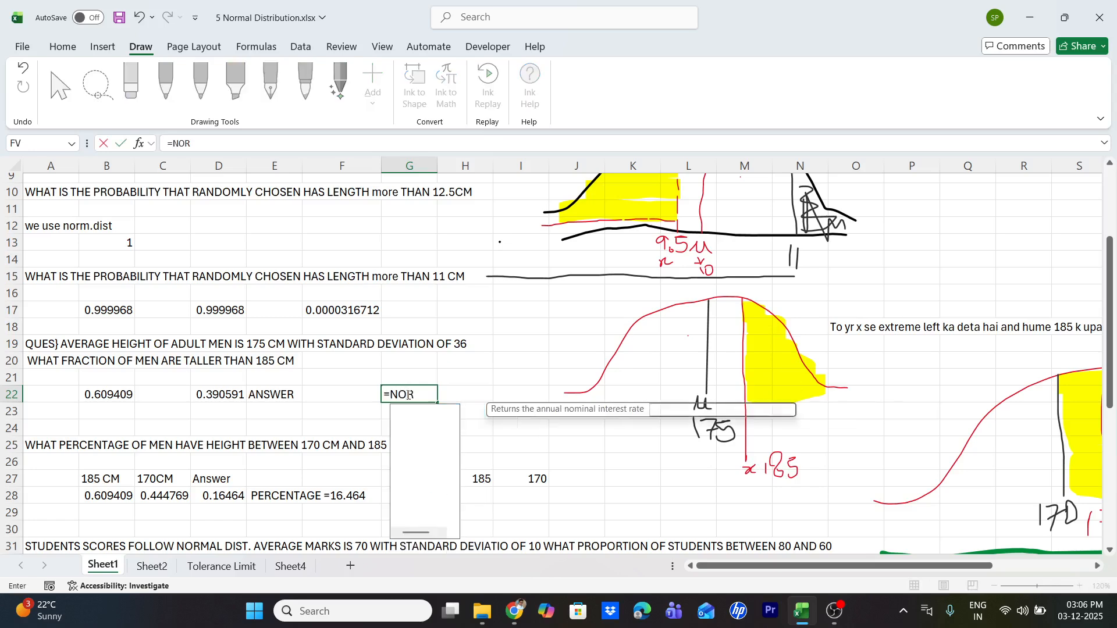
key("Tab")
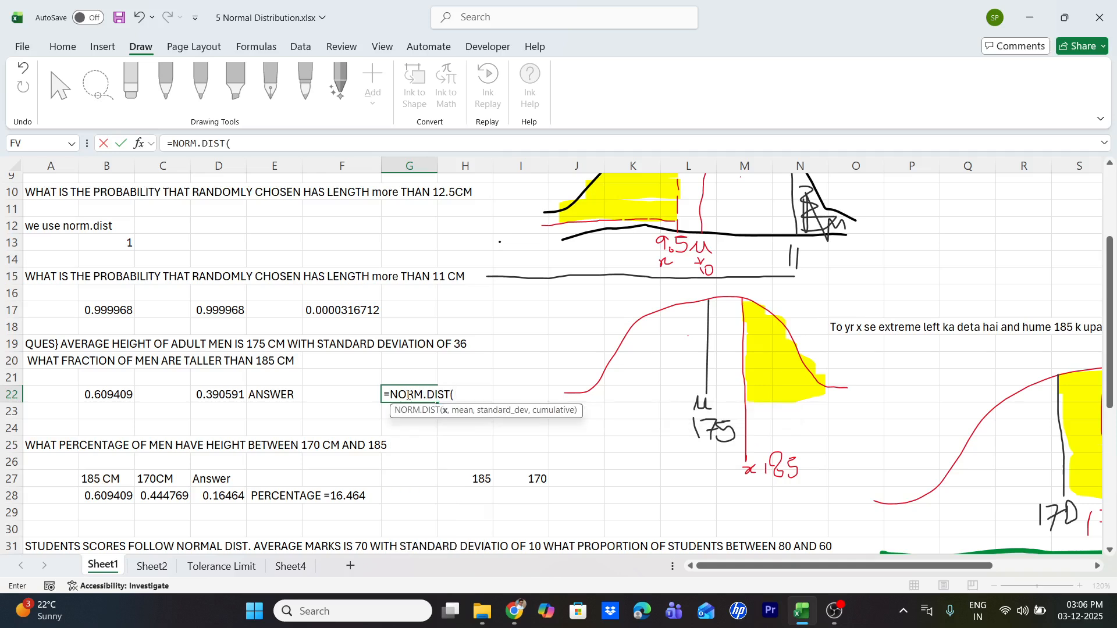
type("185,")
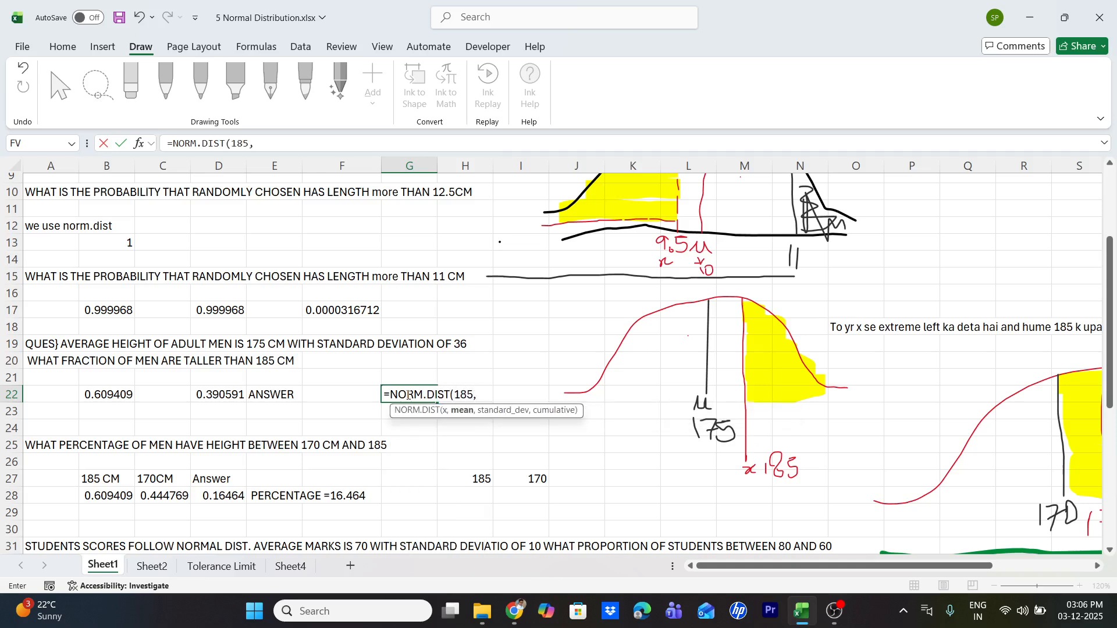
type("175,")
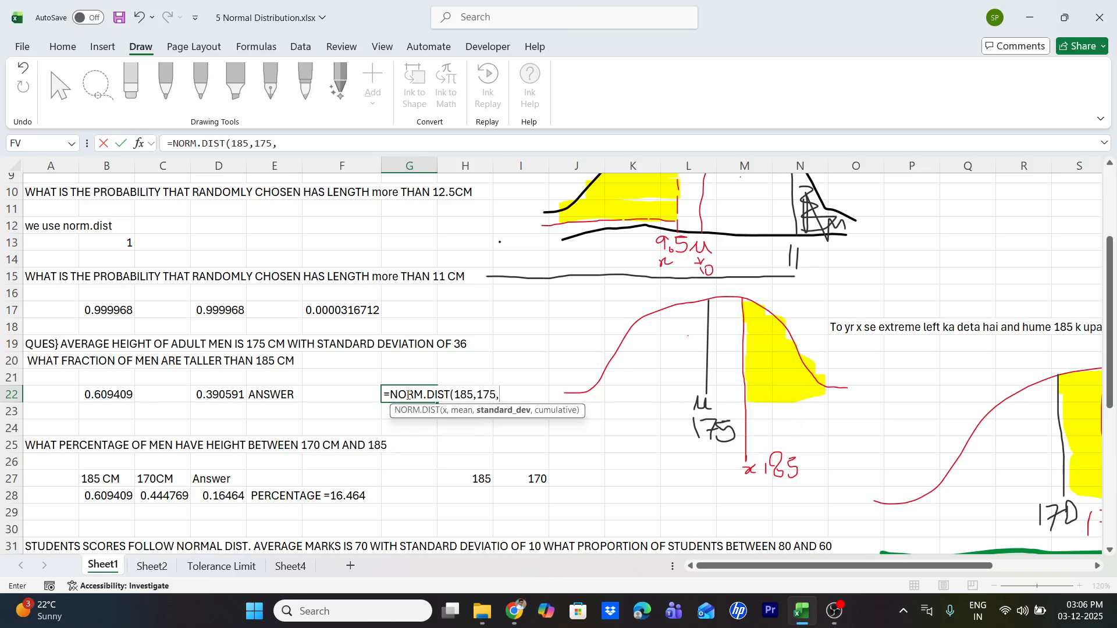
type("36,")
key("Tab")
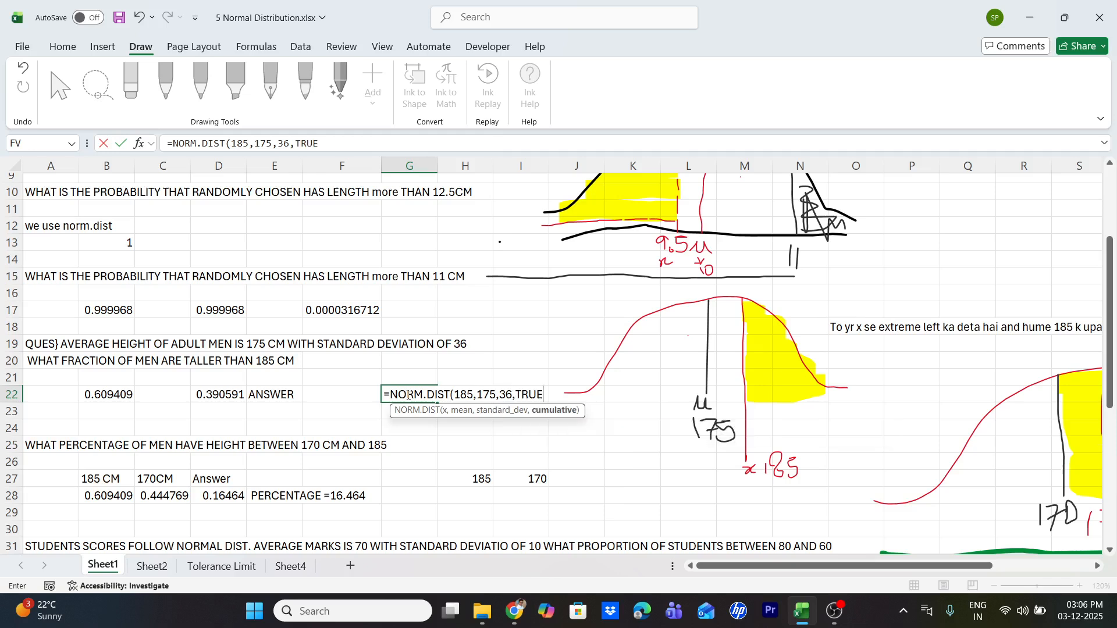
type(")")
key("Return")
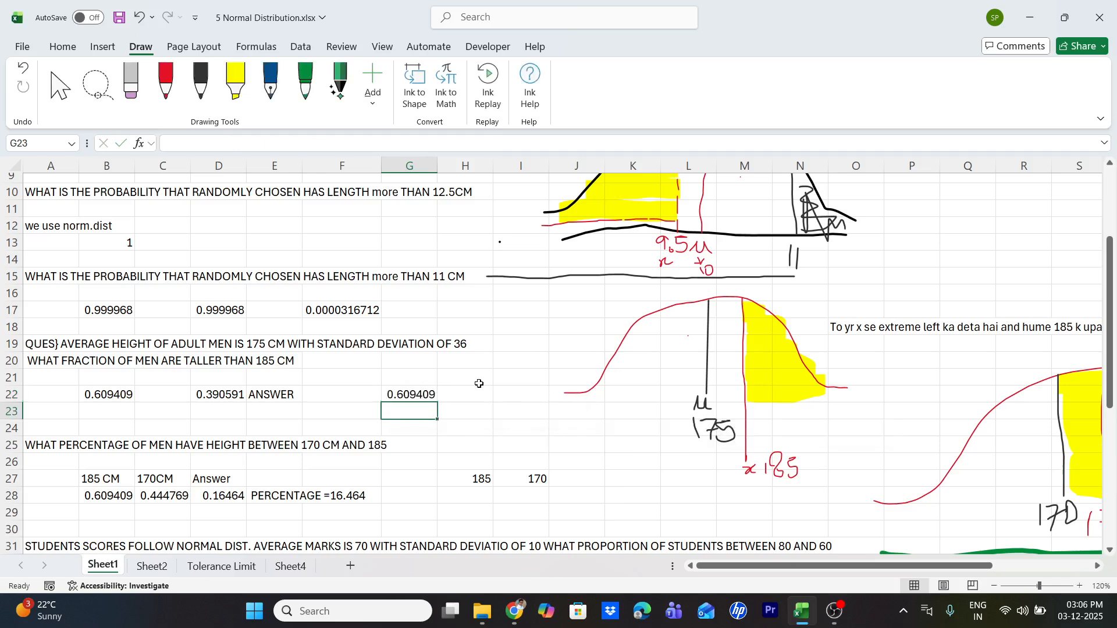
Calculate the fraction of men taller than 185 cm in cell H22 with =1-G22.
left_click(478, 391)
type("=")
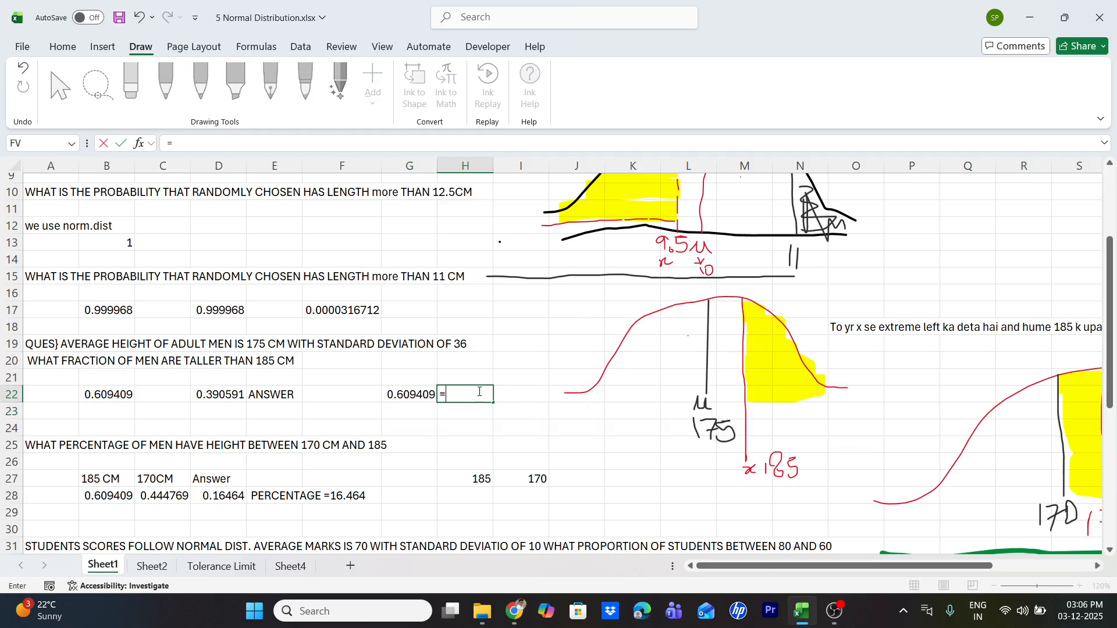
type("1-G22")
key("Return")
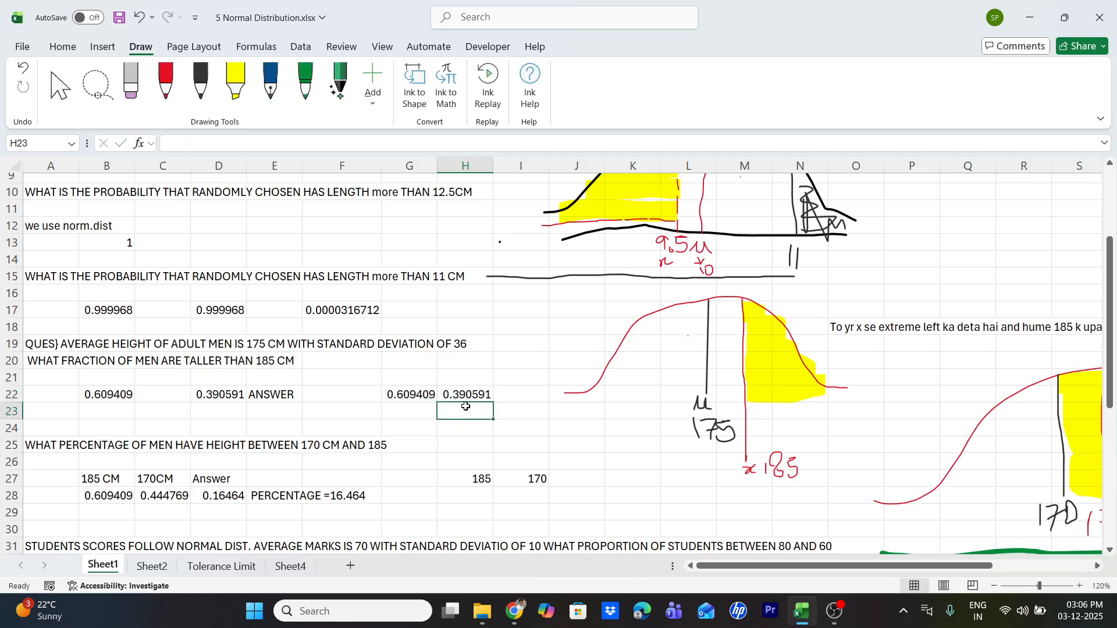
Calculate the cumulative probability for the 185 heading in cell H28 with =NORM.DIST(185,175,36,TRUE).
scroll(285, 451, "down", 3)
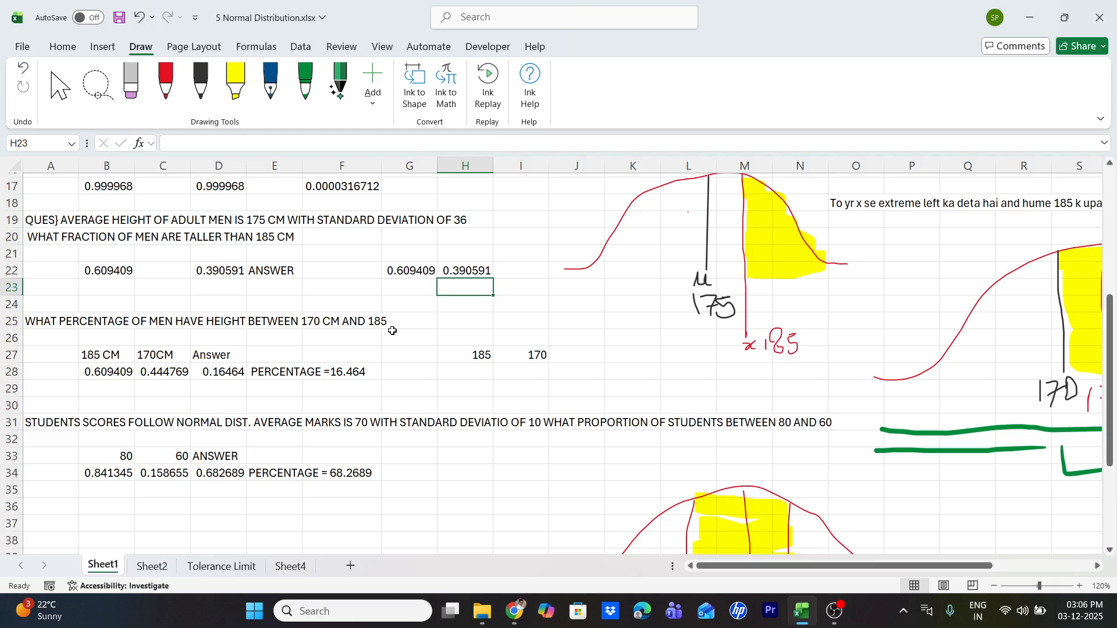
left_click(475, 373)
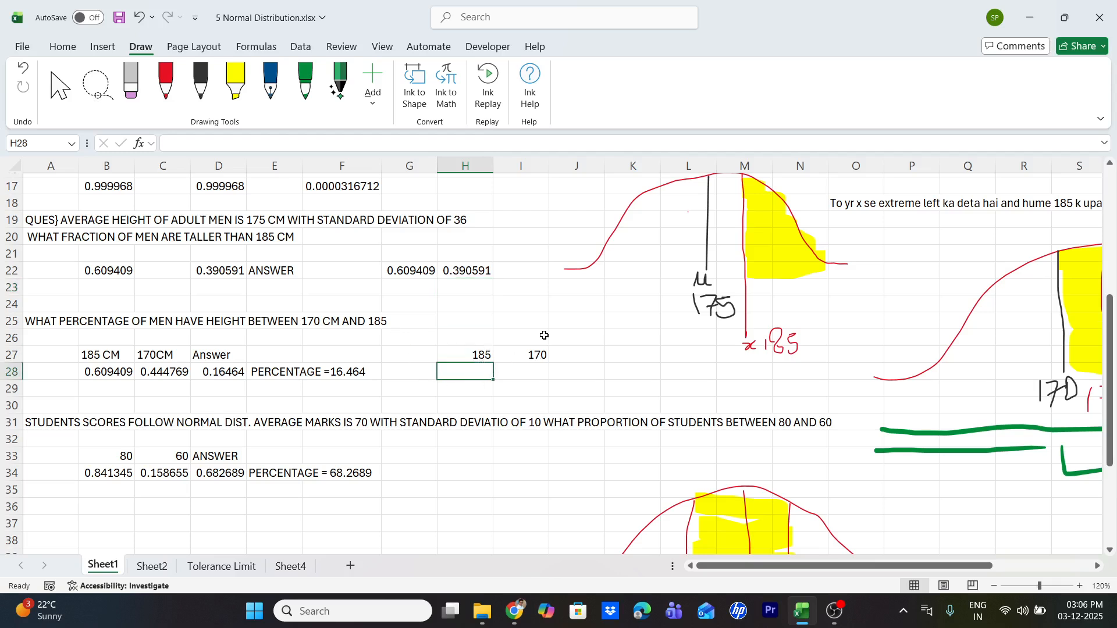
scroll(543, 336, "right", 1)
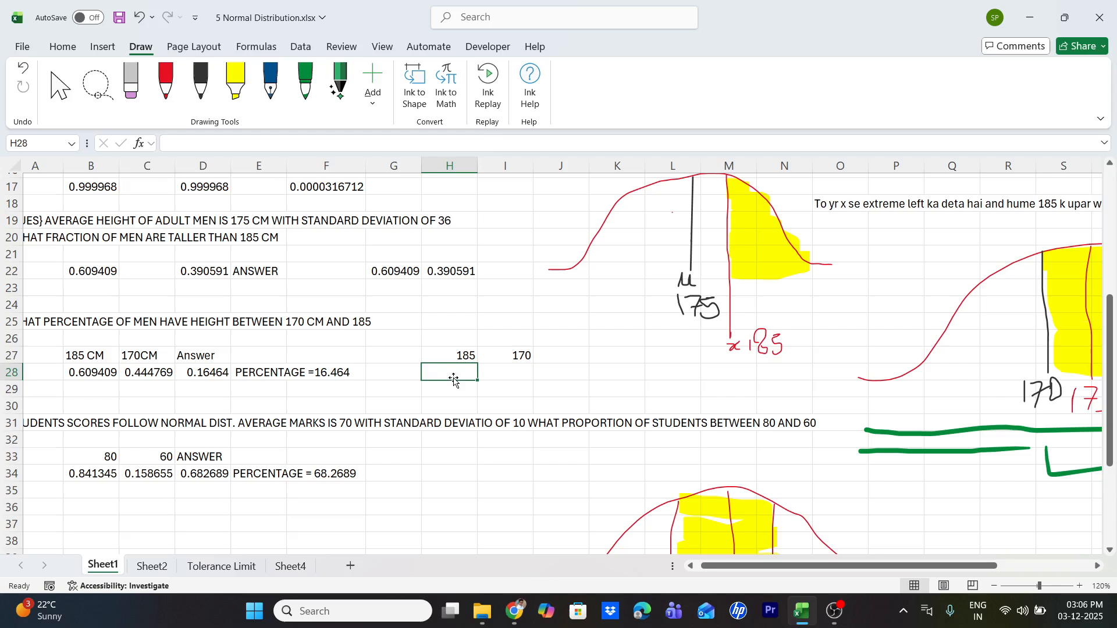
type("=")
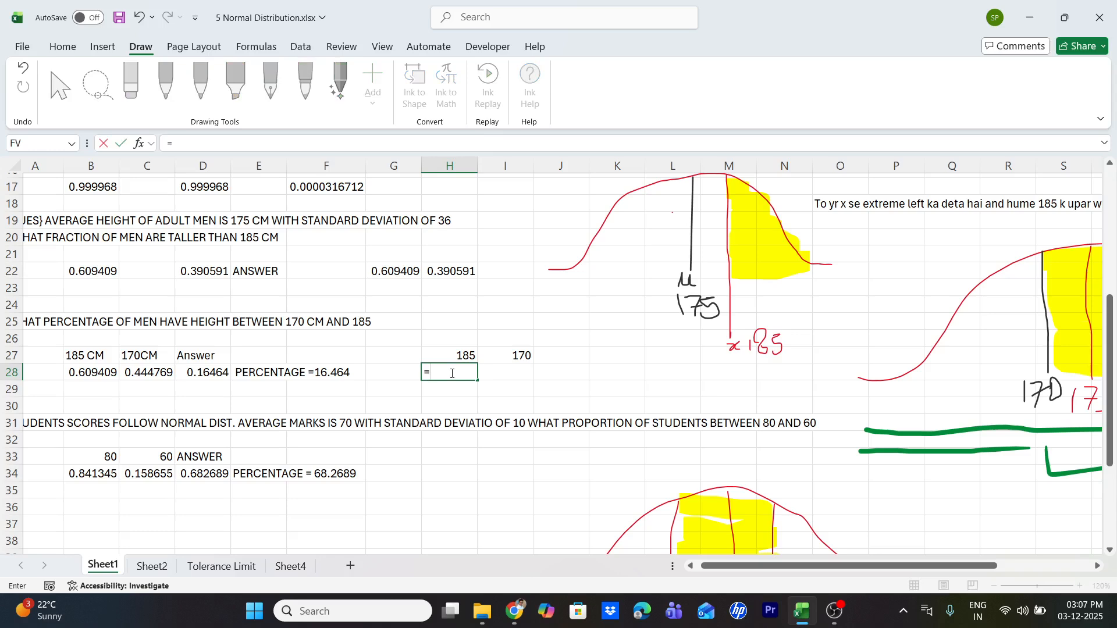
type("NOR")
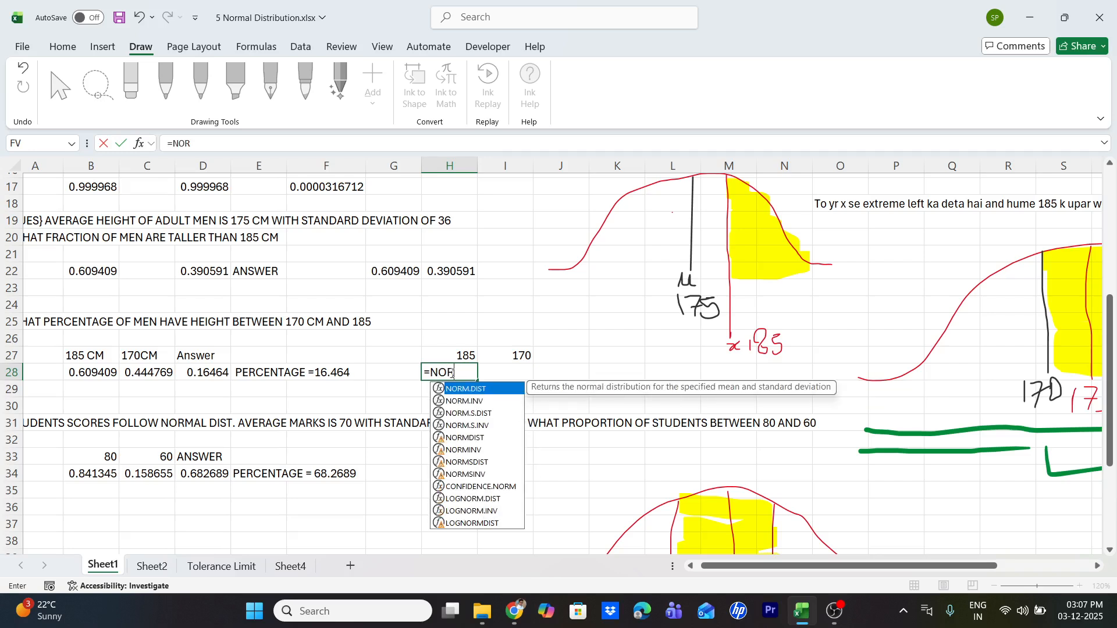
type("M.D")
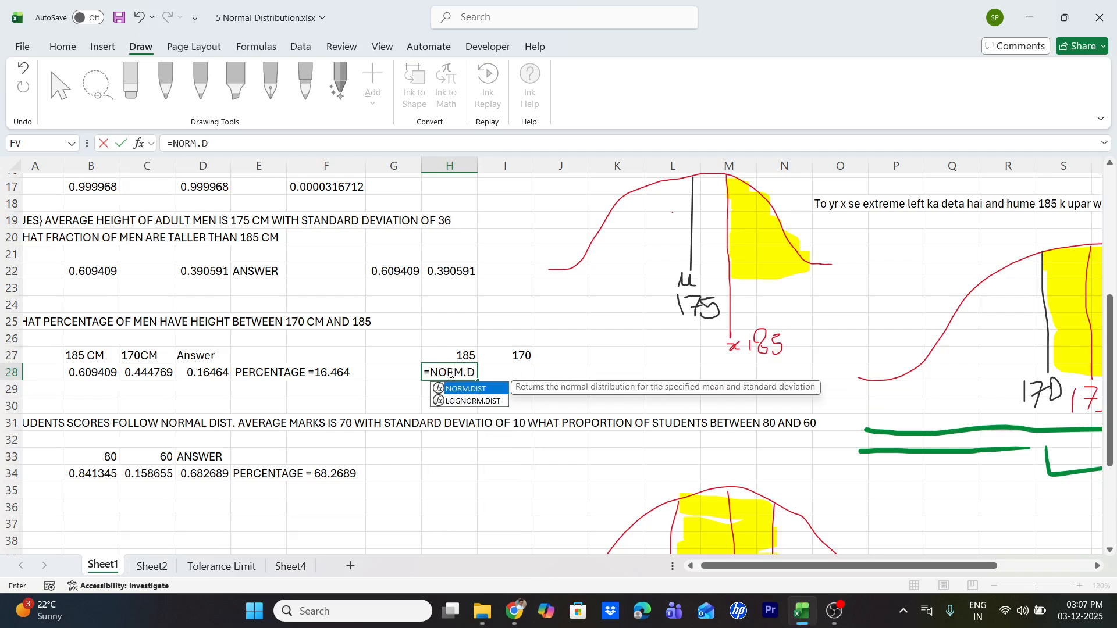
key("Tab")
type("185")
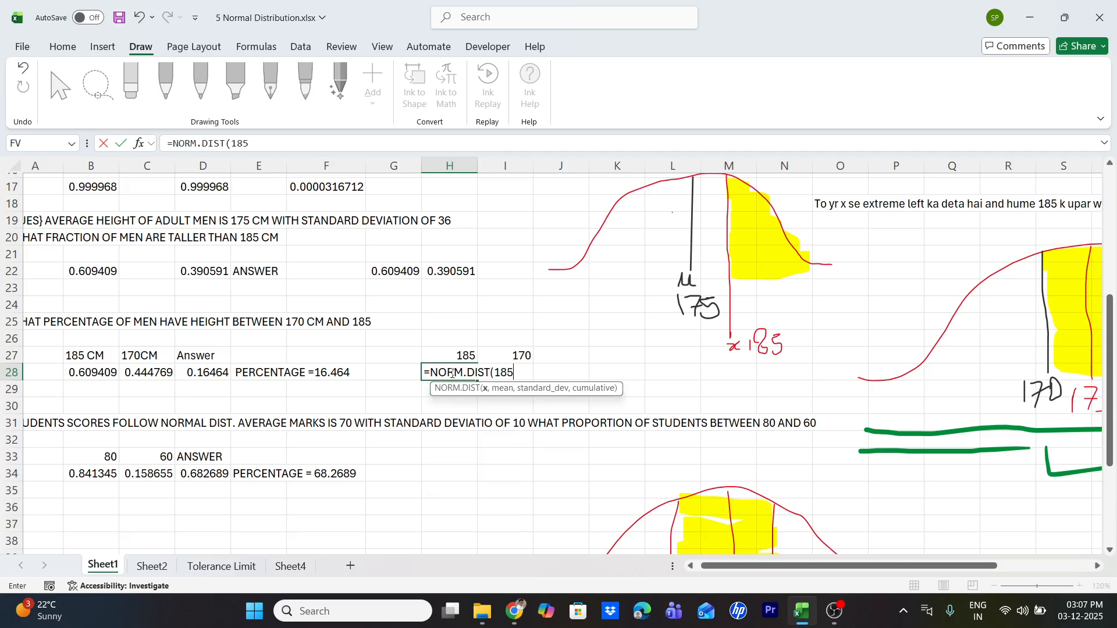
type(",175,36")
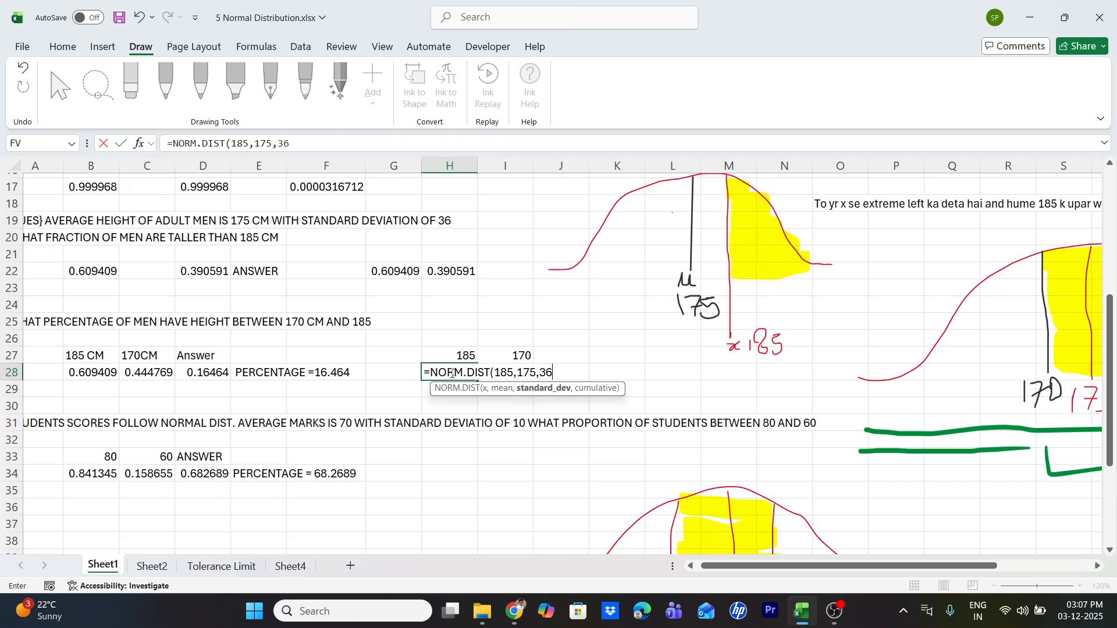
type(",")
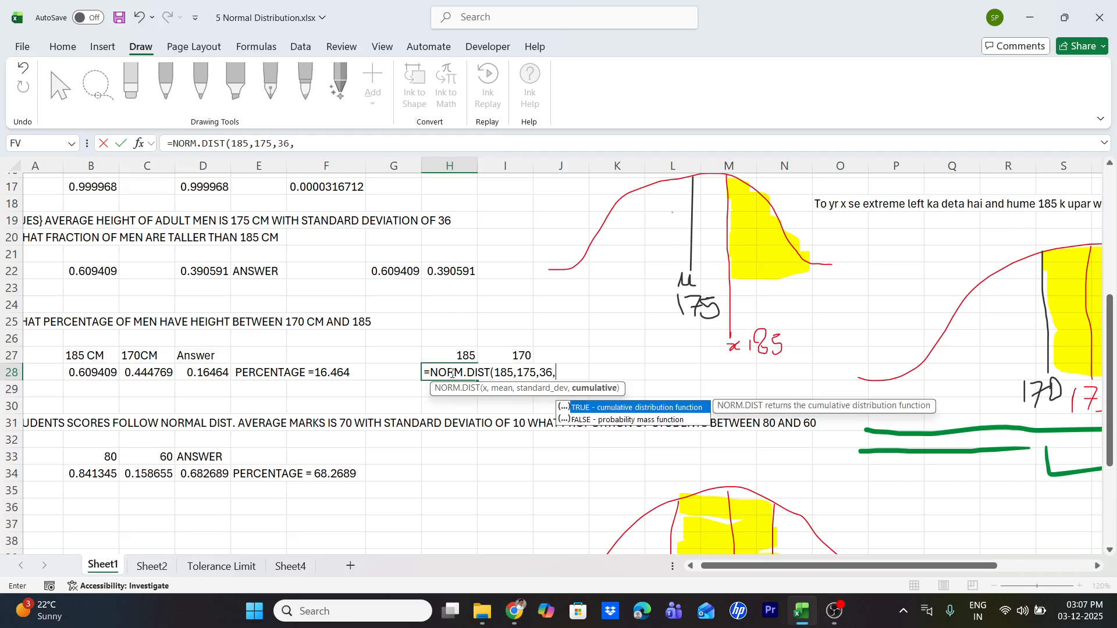
key("Tab")
type(")")
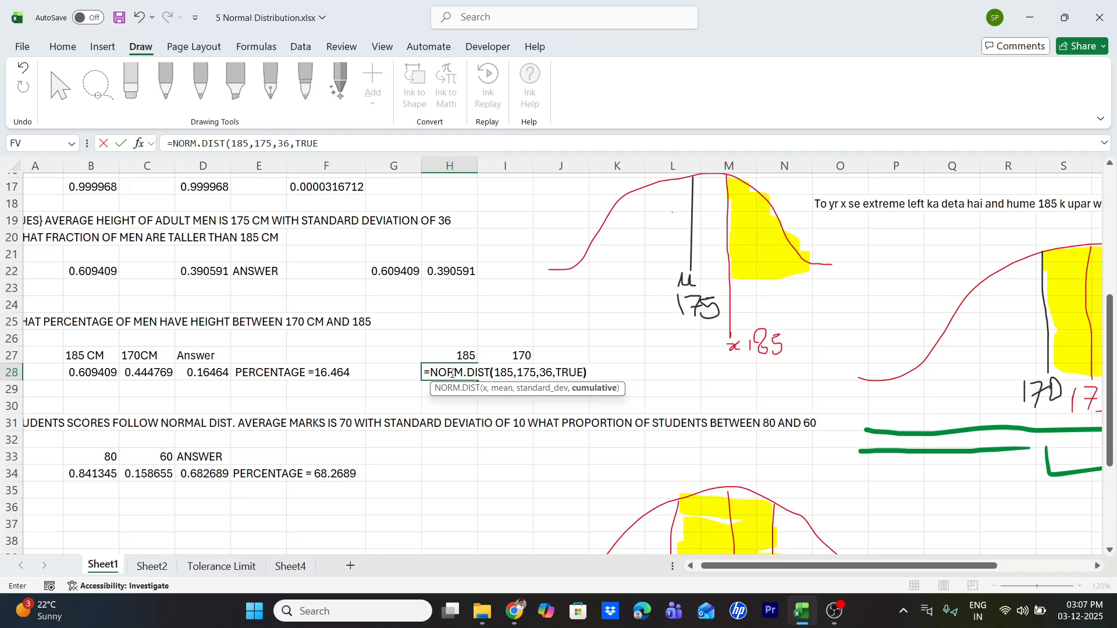
key("Return")
Calculate the cumulative probability for the 170 heading in cell I28 with =NORM.DIST(170,175,36,TRUE).
key("Up")
key("Right")
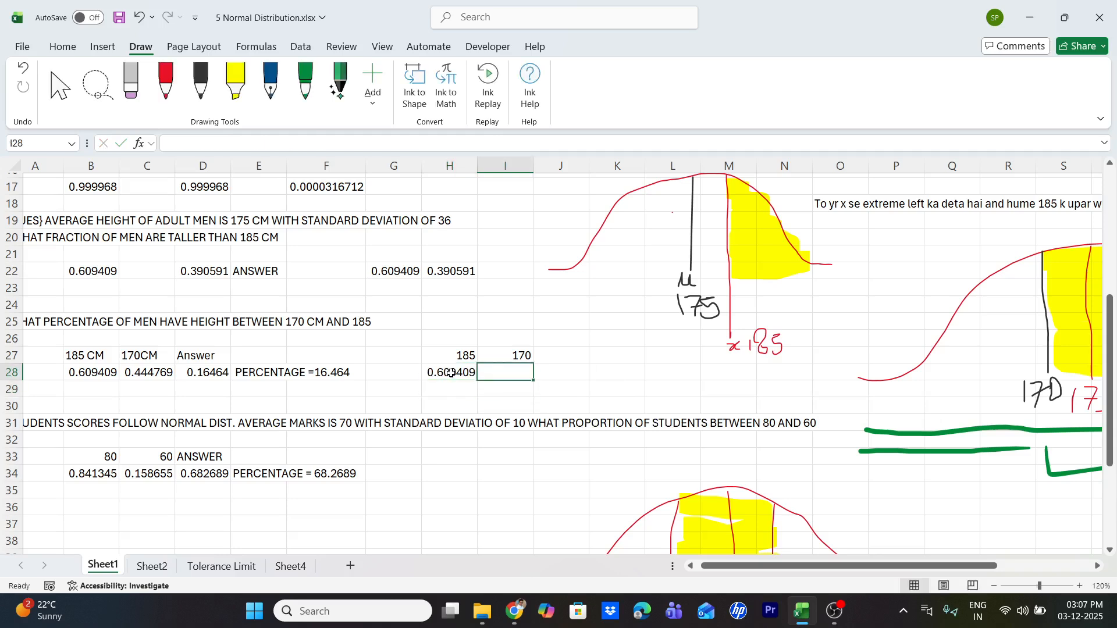
type("=NO")
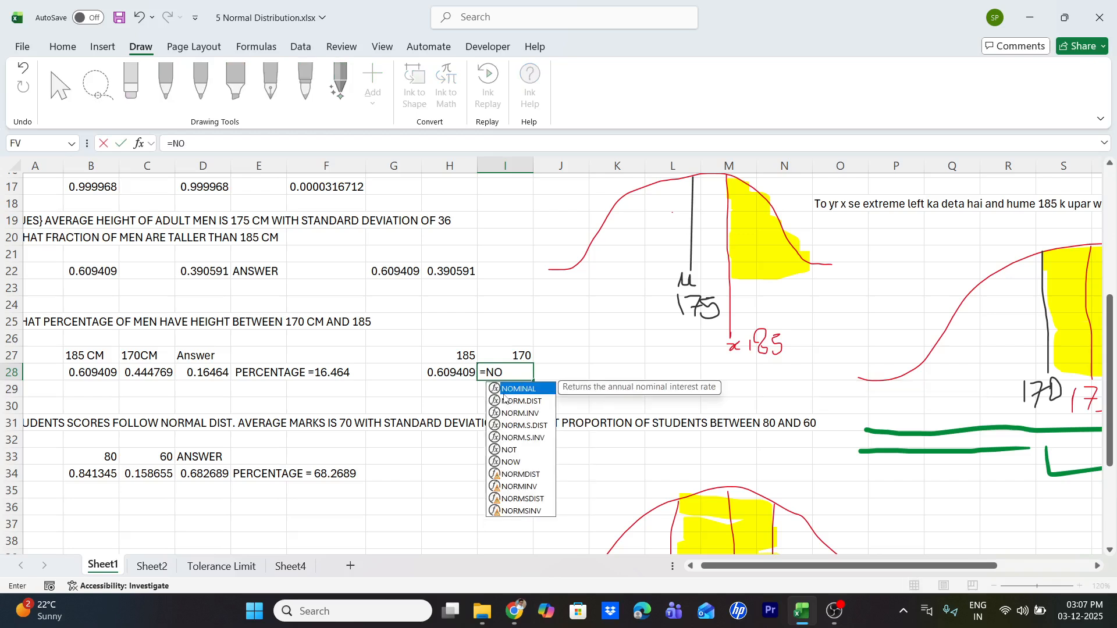
type("RM.")
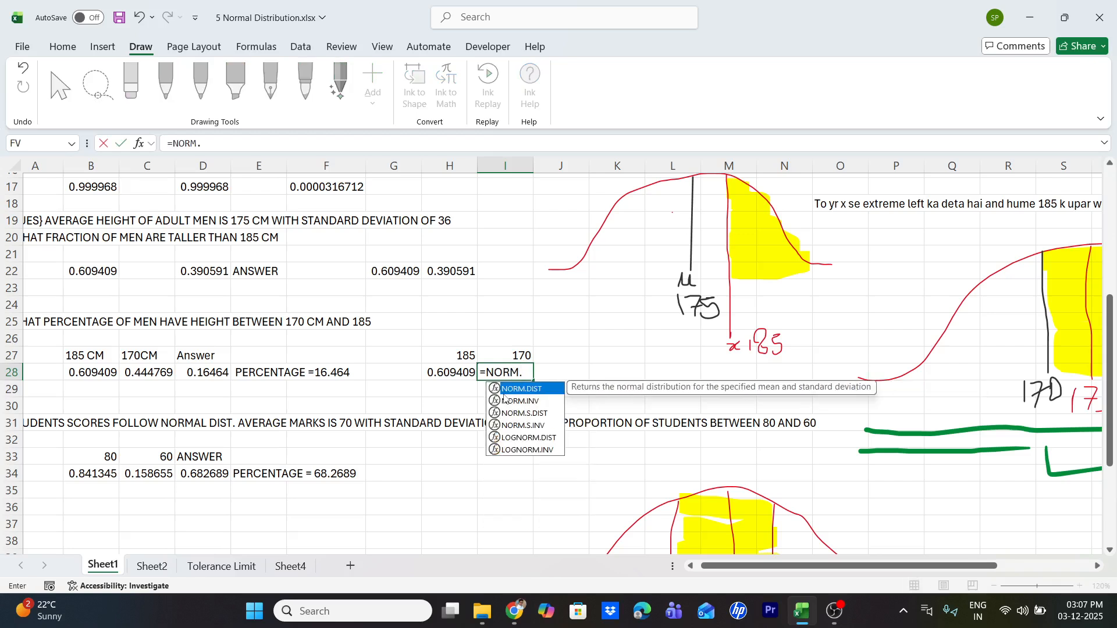
key("Tab")
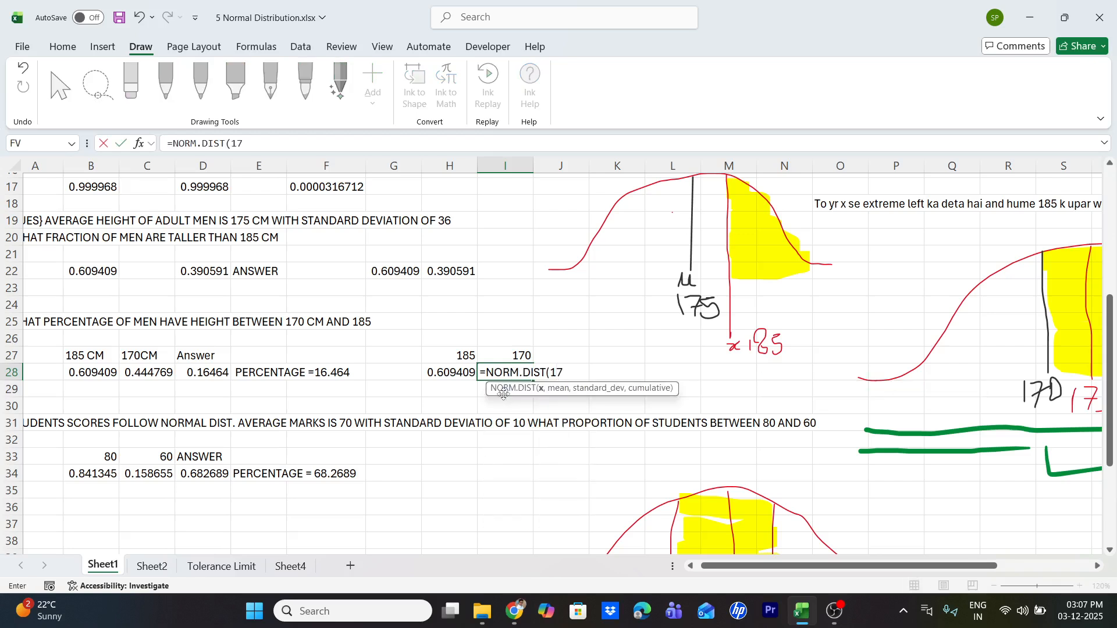
type("170,1")
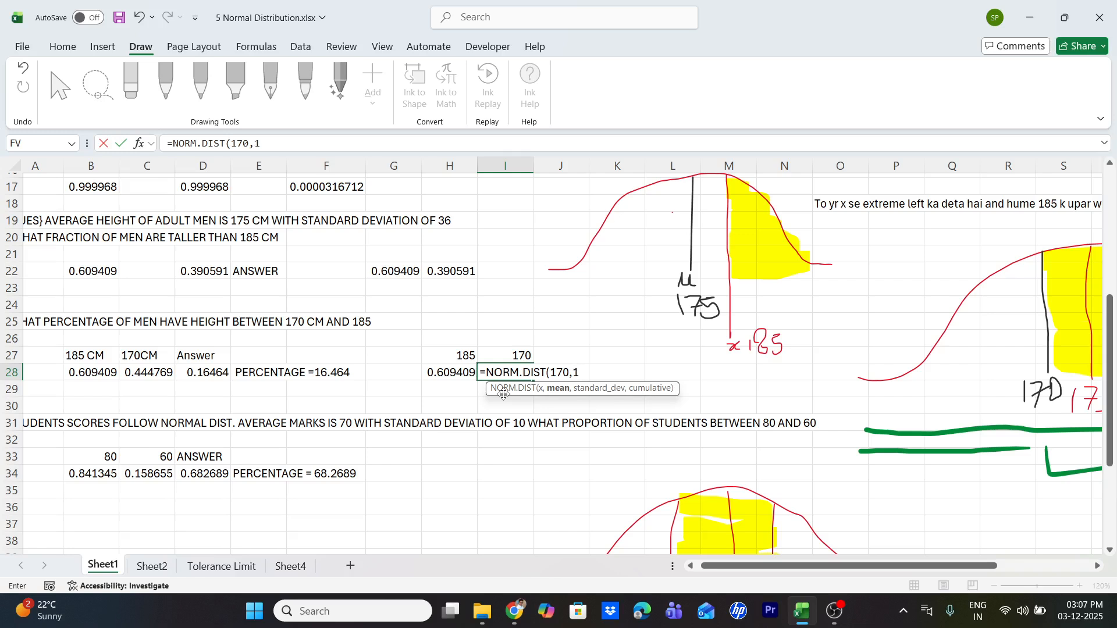
type("75,")
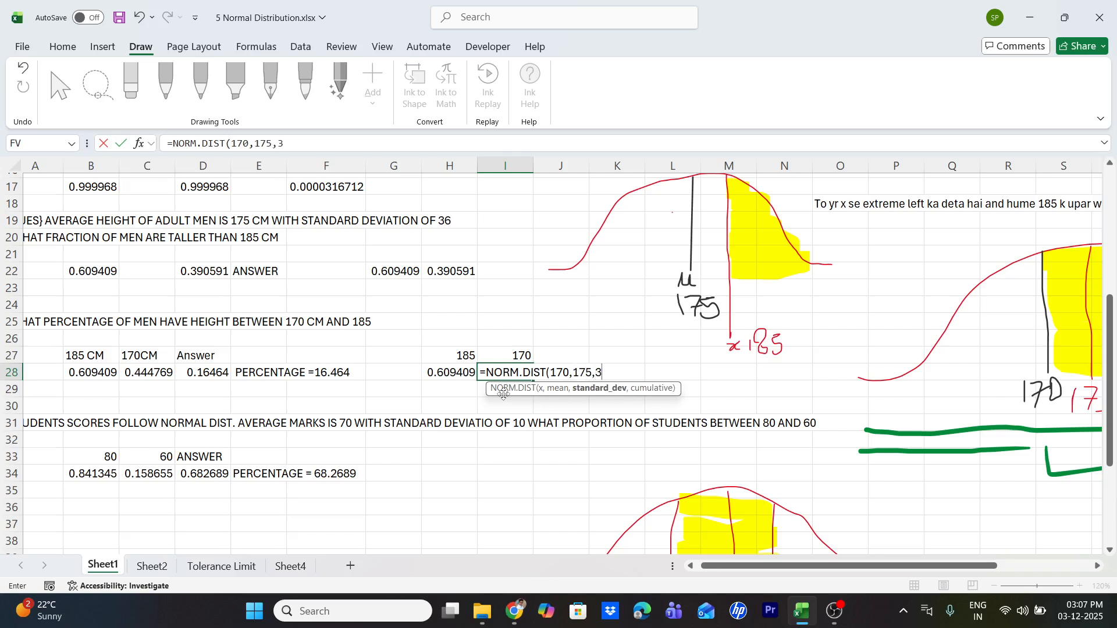
type("36,")
key("Tab")
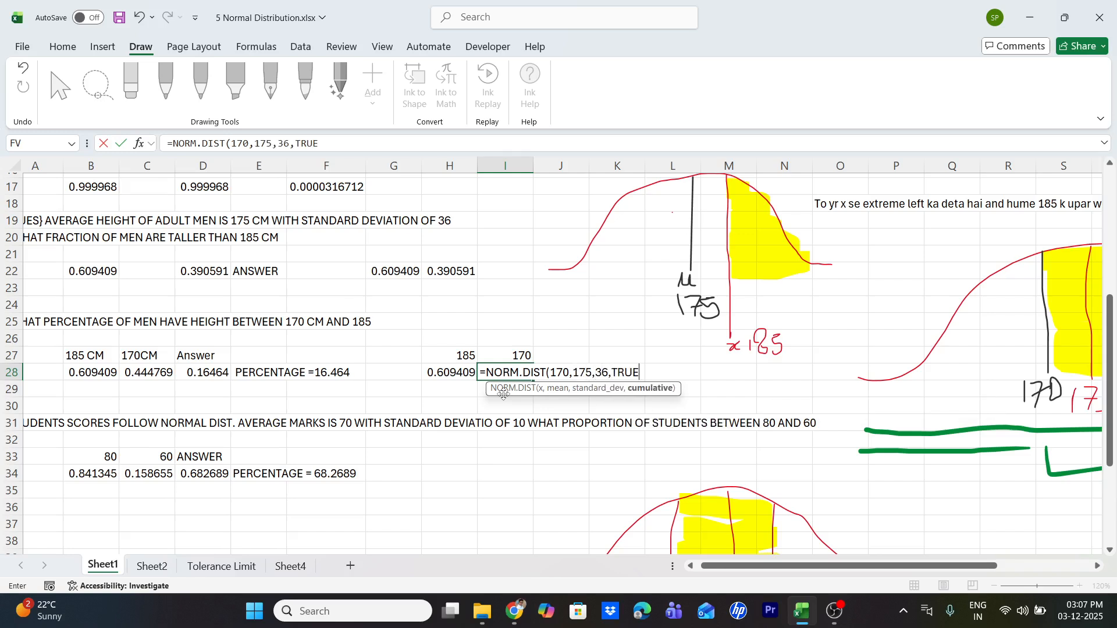
key("Return")
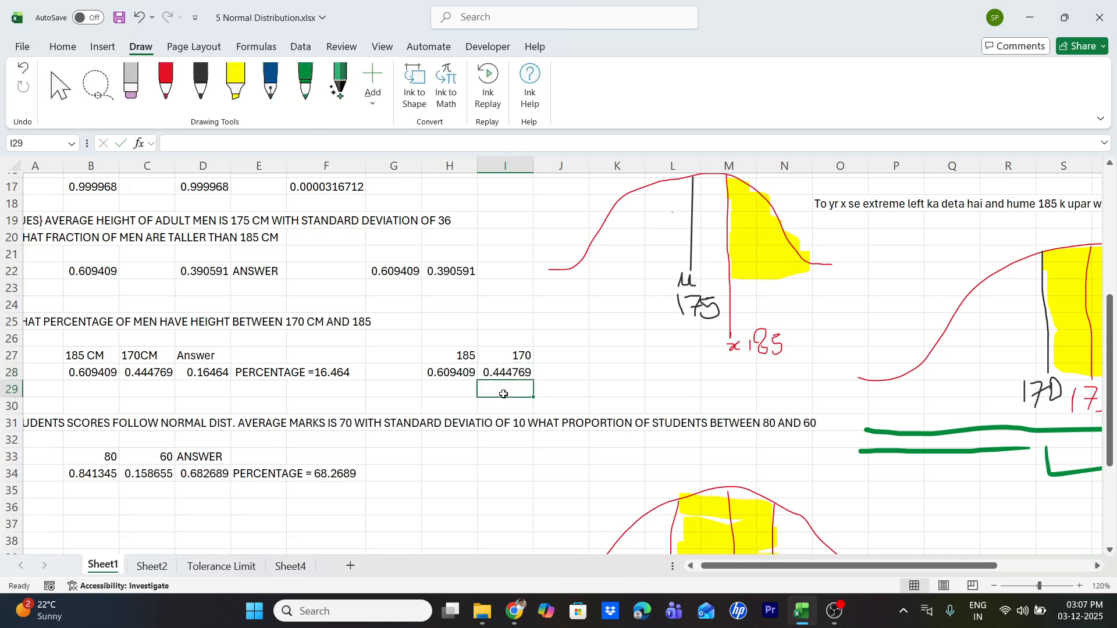
Calculate the proportion of men between 170 cm and 185 cm in cell J28 with =H28-I28.
scroll(1000, 431, "right", 3)
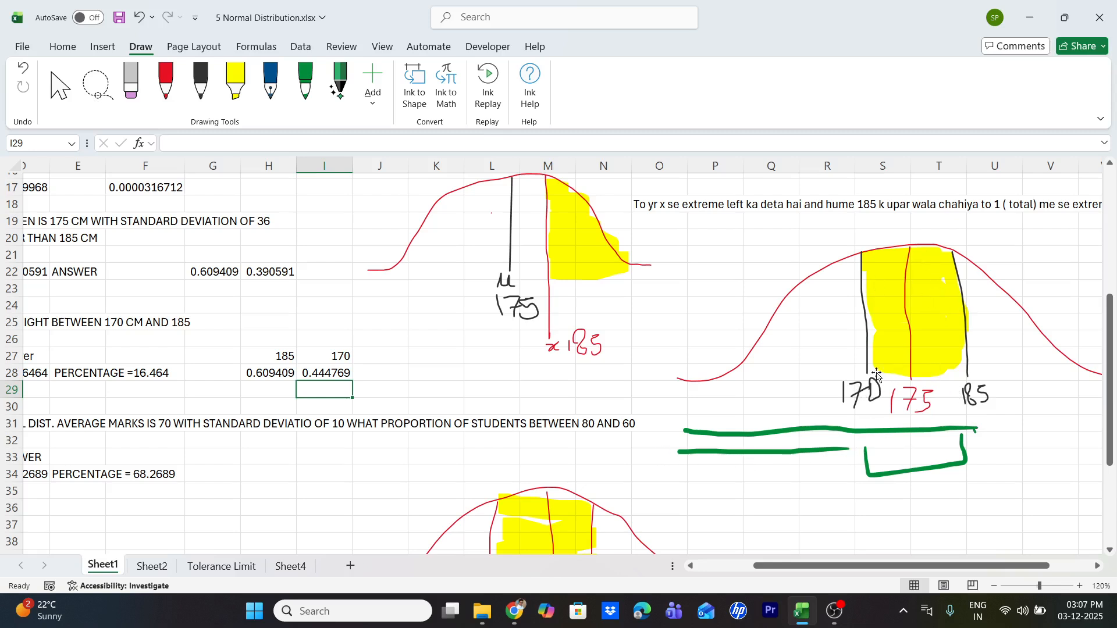
left_click(379, 375)
type("=")
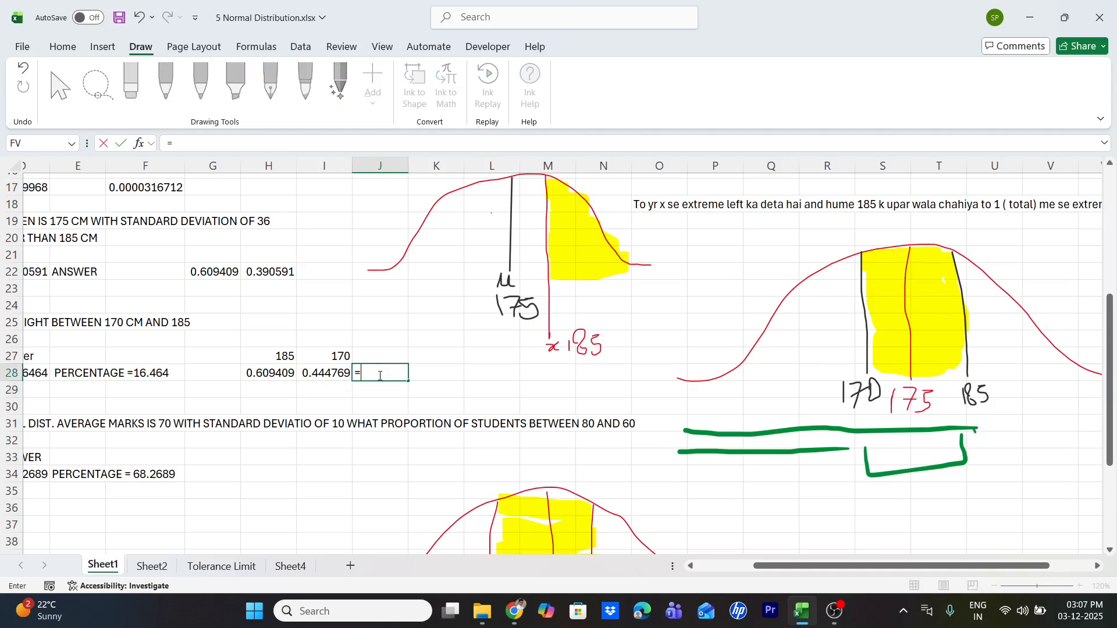
key("Left")
key("Left")
type("-")
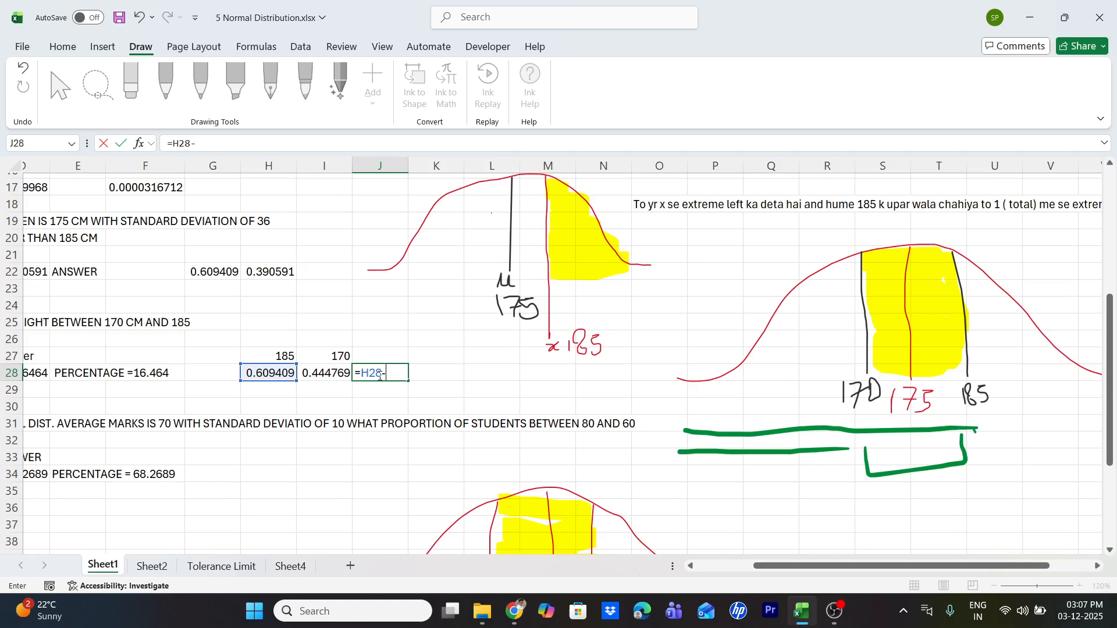
key("Left")
key("Return")
Convert the proportion in J28 to a percentage in cell K28 by multiplying it by 100.
scroll(435, 365, "left", 3)
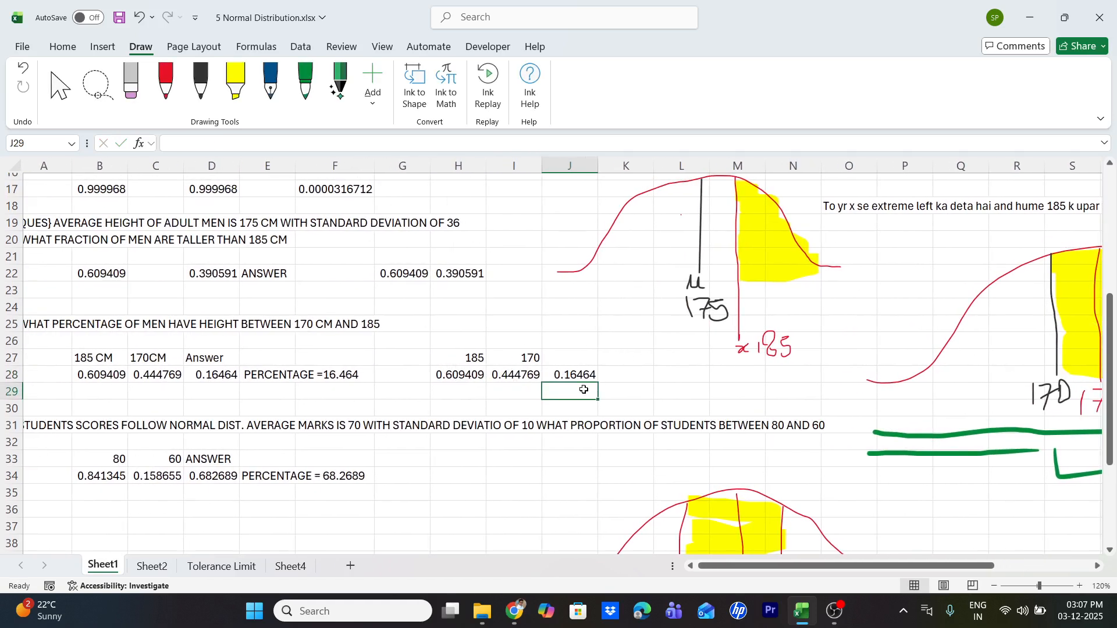
left_click(628, 382)
type("=")
key("Left")
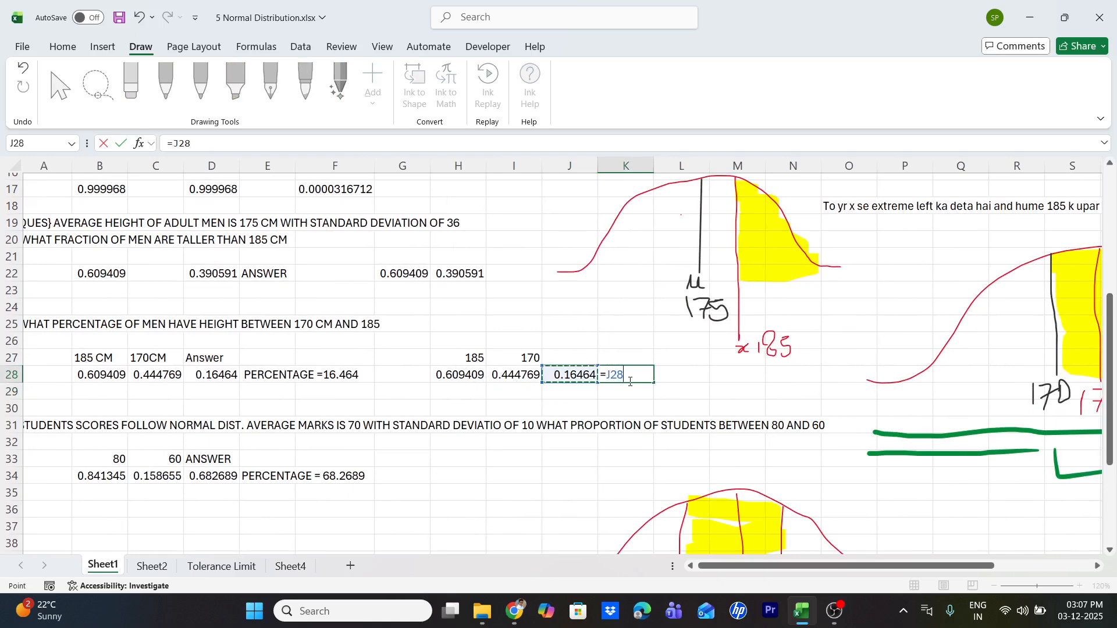
type("*")
key("Return")
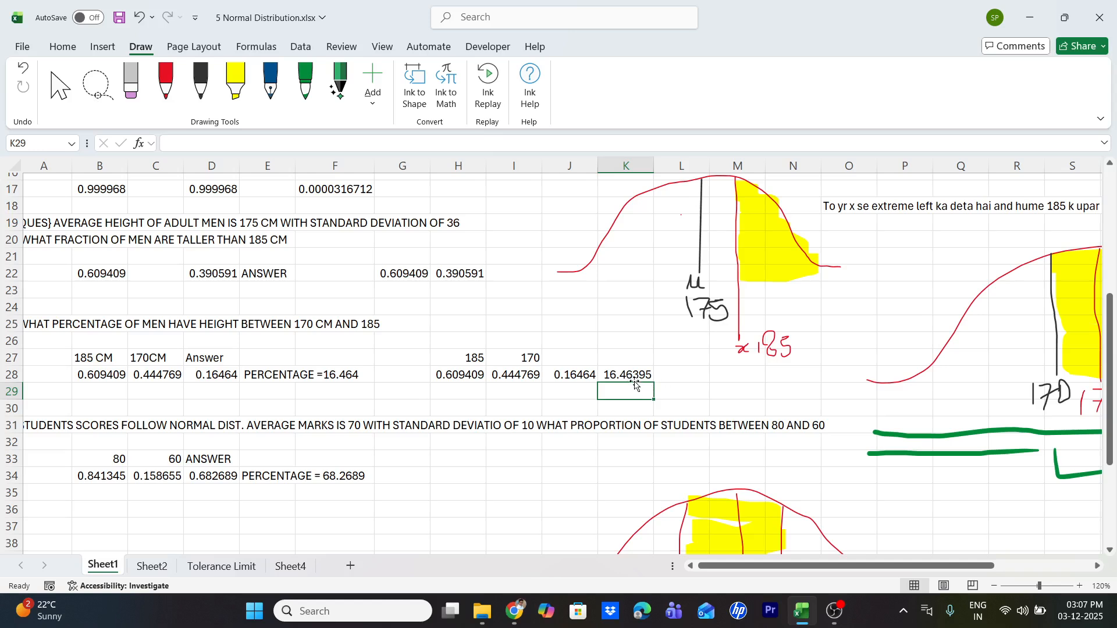
Calculate the cumulative probability of student scores up to 80 in cell B37 with =NORM.DIST(80,70,10,TRUE).
scroll(504, 375, "down", 1)
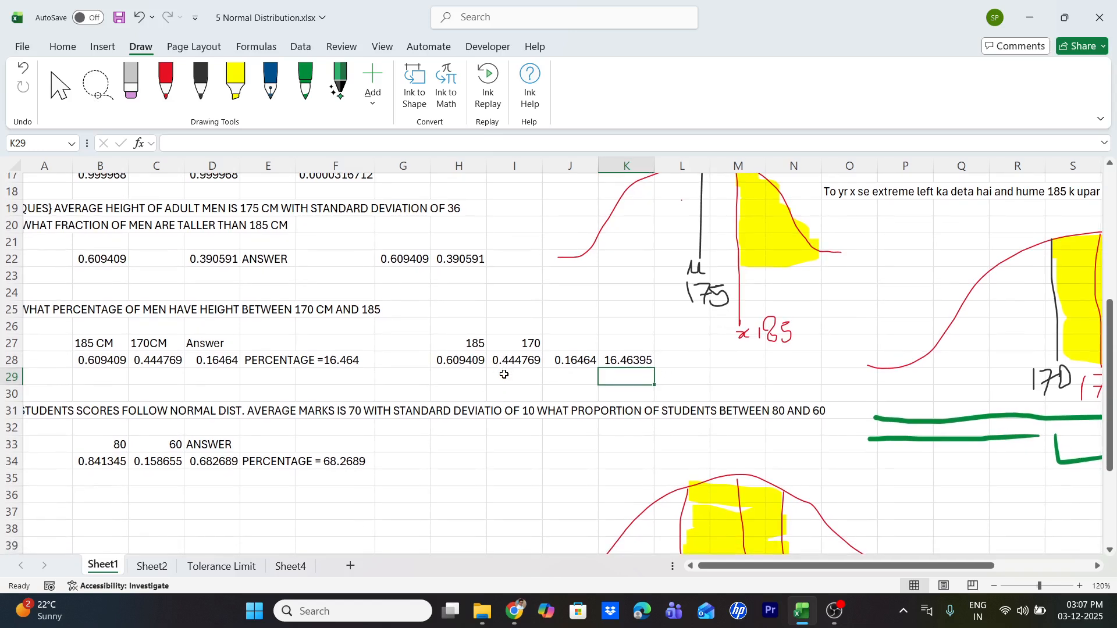
scroll(268, 412, "down", 3)
scroll(203, 409, "down", 3)
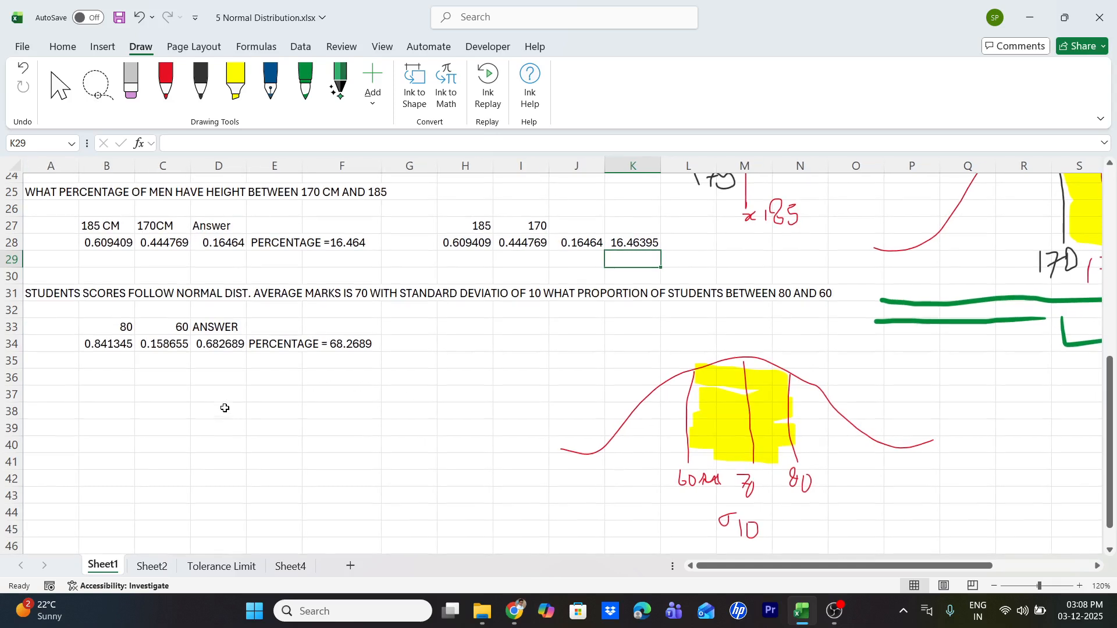
left_click(117, 395)
type("=NP")
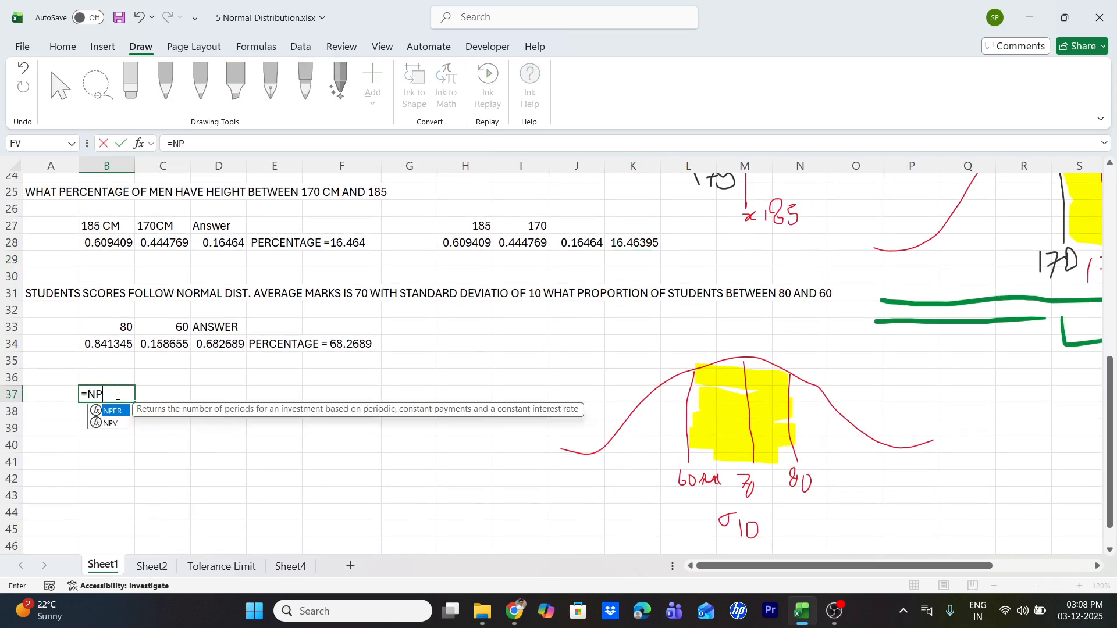
key("BackSpace")
type("O")
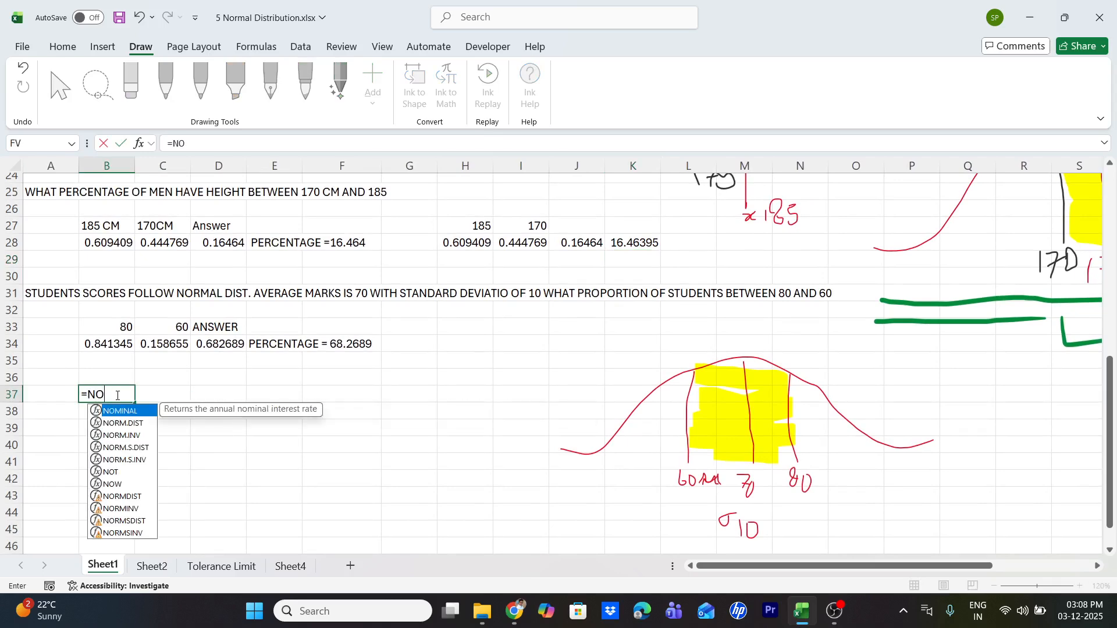
type("RM")
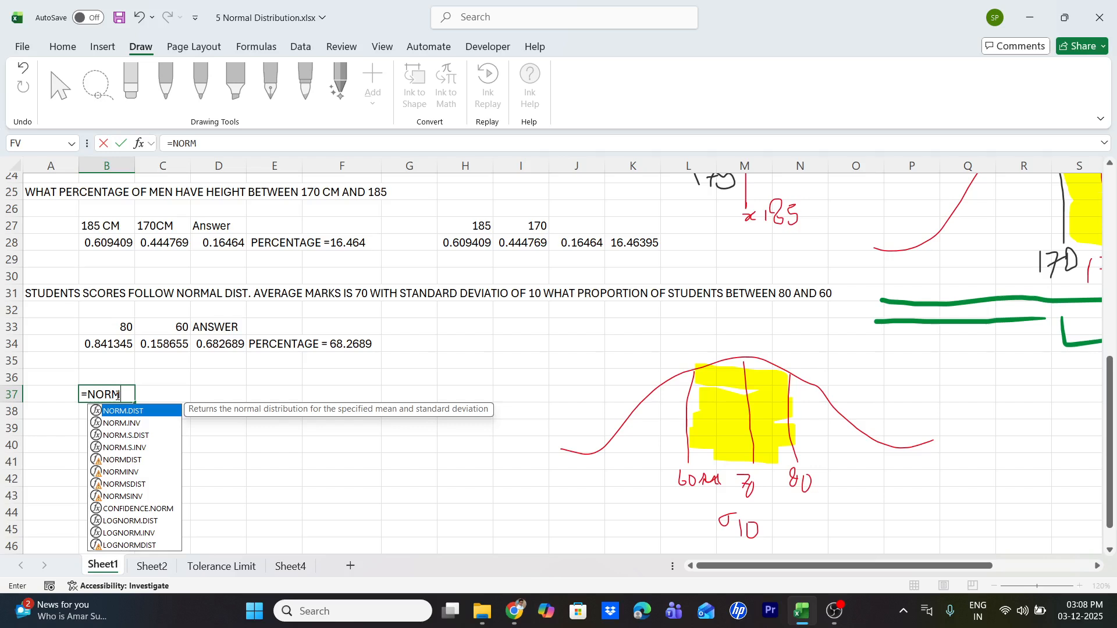
key("Tab")
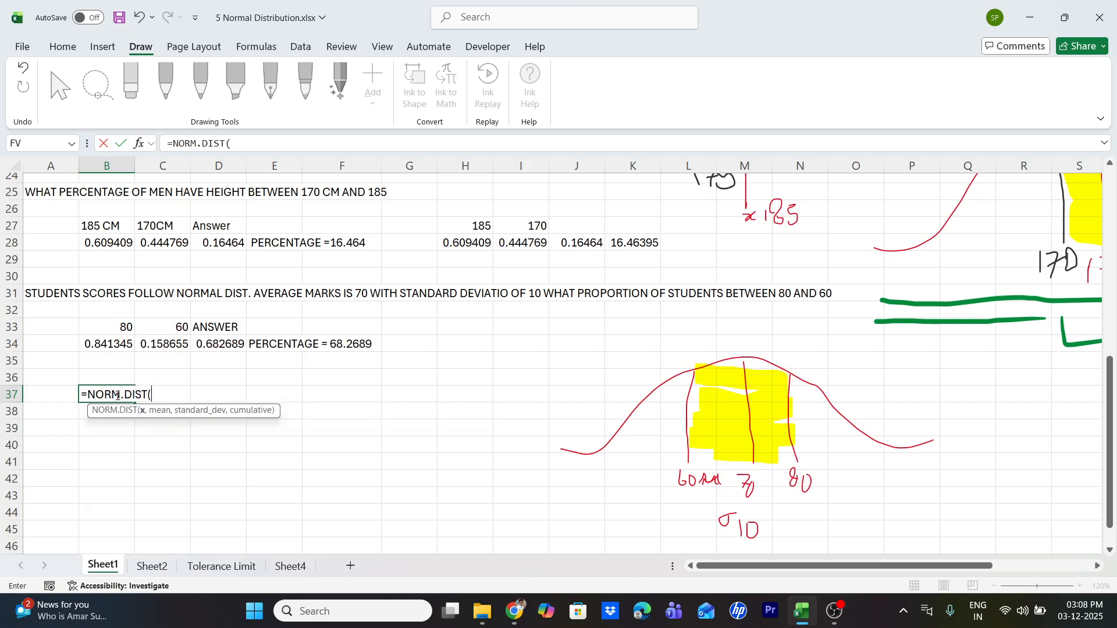
type("80,70")
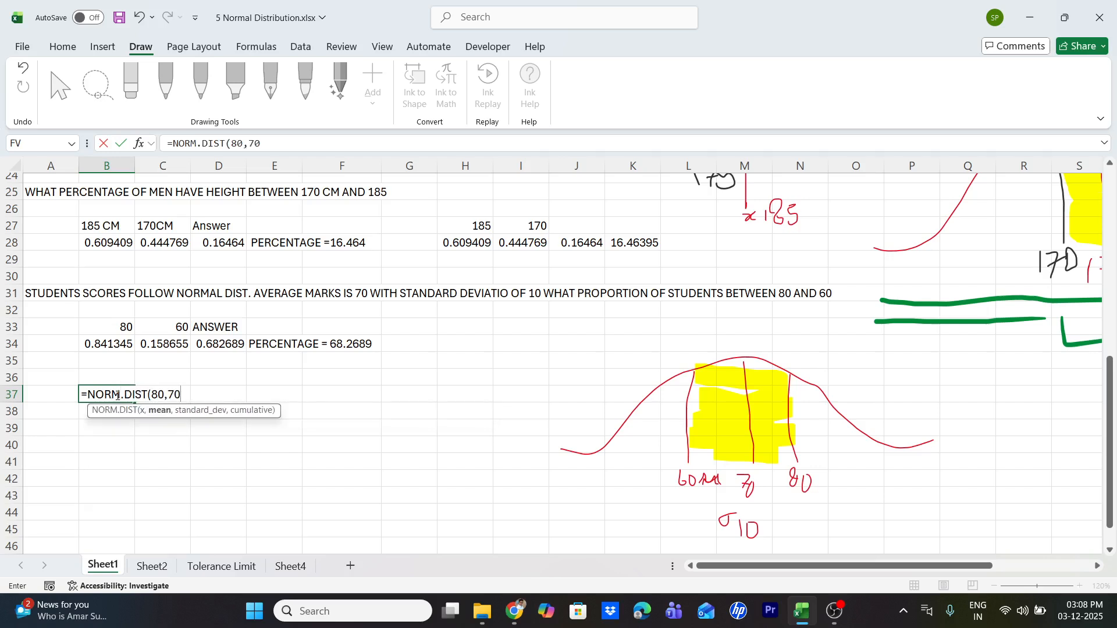
type(",10,")
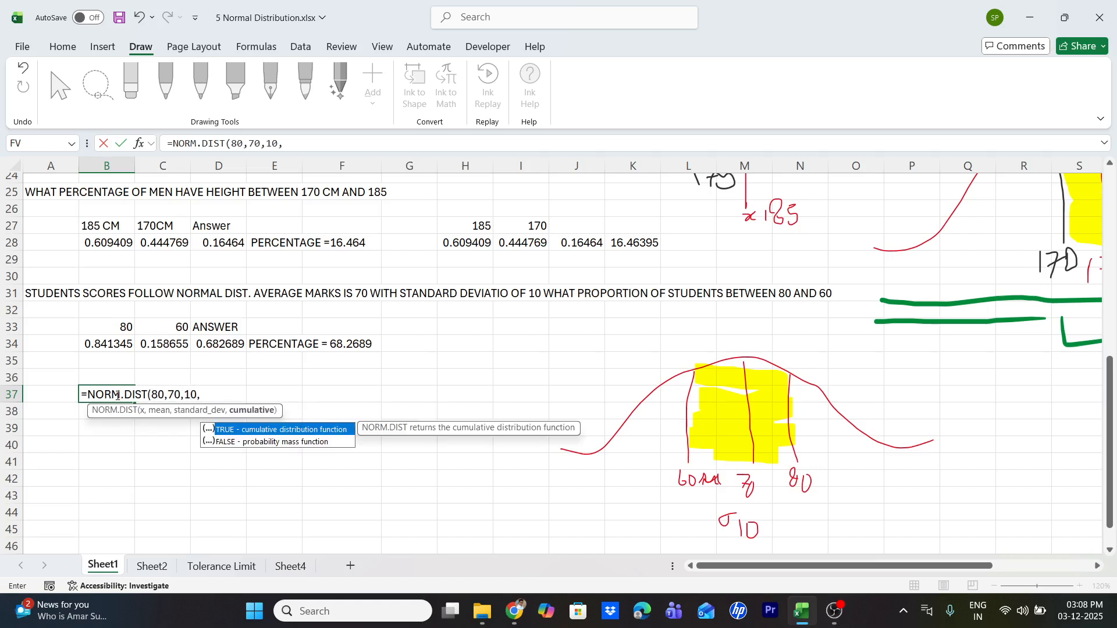
key("Tab")
key("Return")
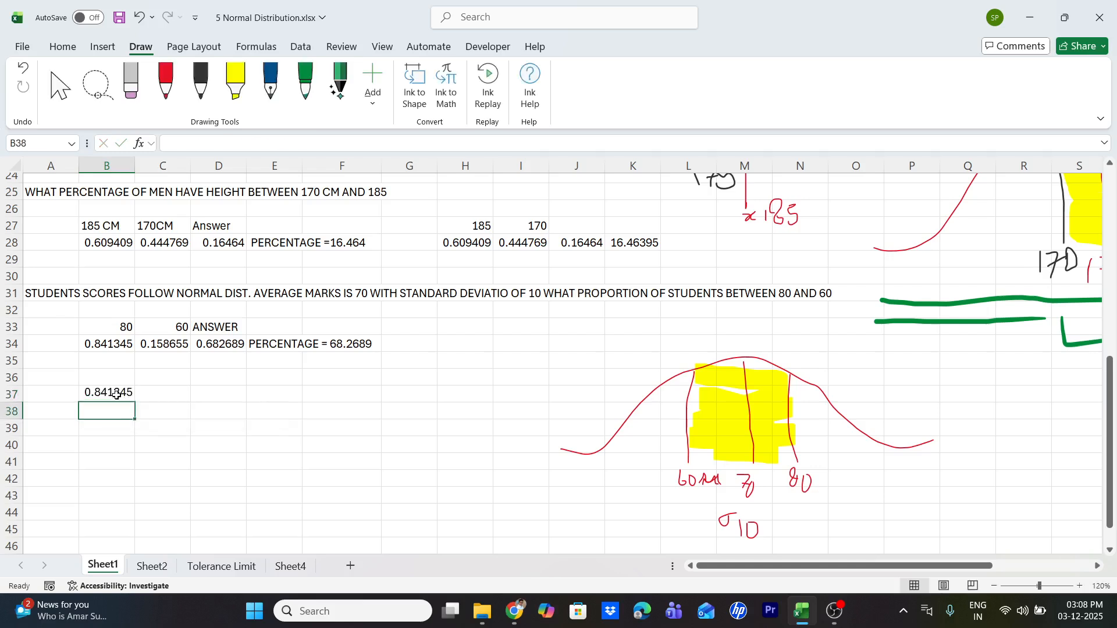
Calculate the cumulative probability of student scores up to 60 in cell C37 with =NORM.DIST(60,70,10,TRUE).
key("Right")
key("Up")
type("=")
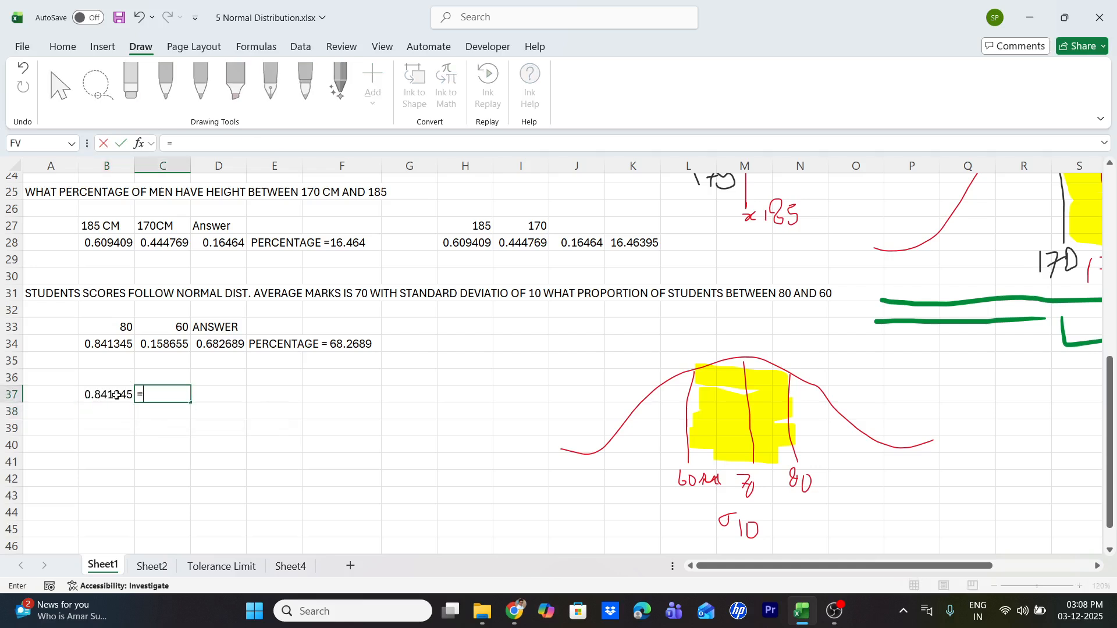
type("NORM")
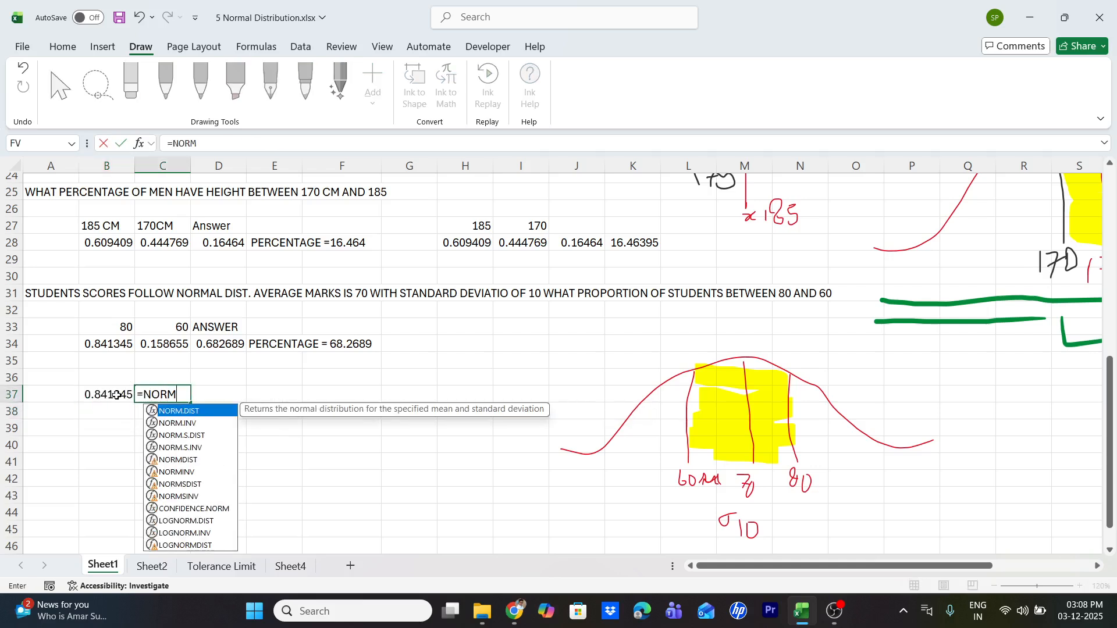
type(".")
key("Tab")
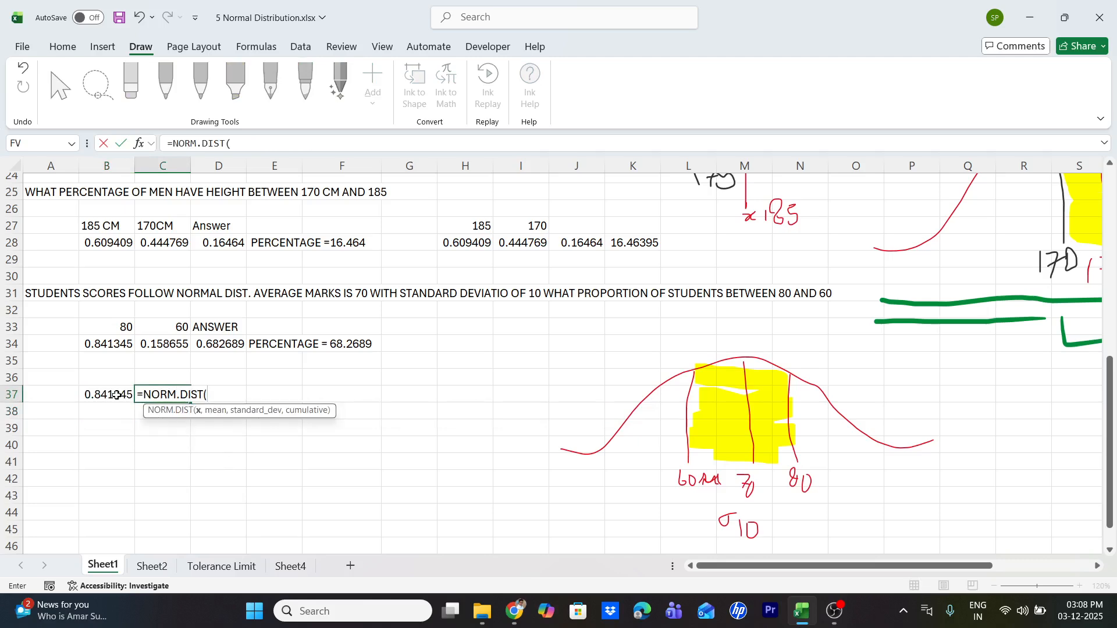
type("60,70,10,")
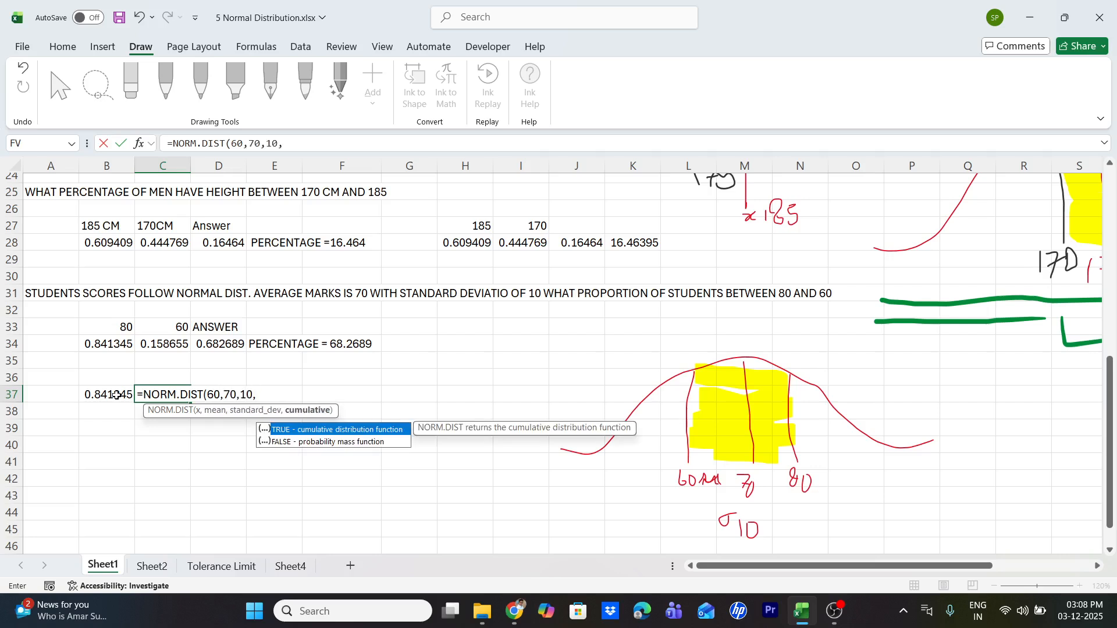
type("Q")
key("BackSpace")
key("Tab")
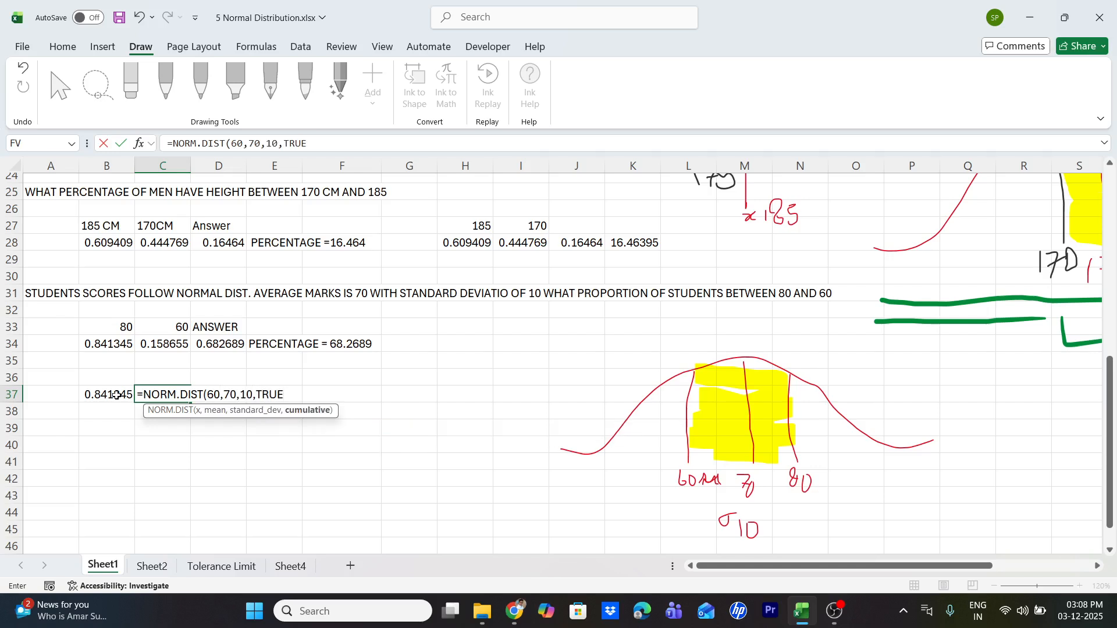
key("Return")
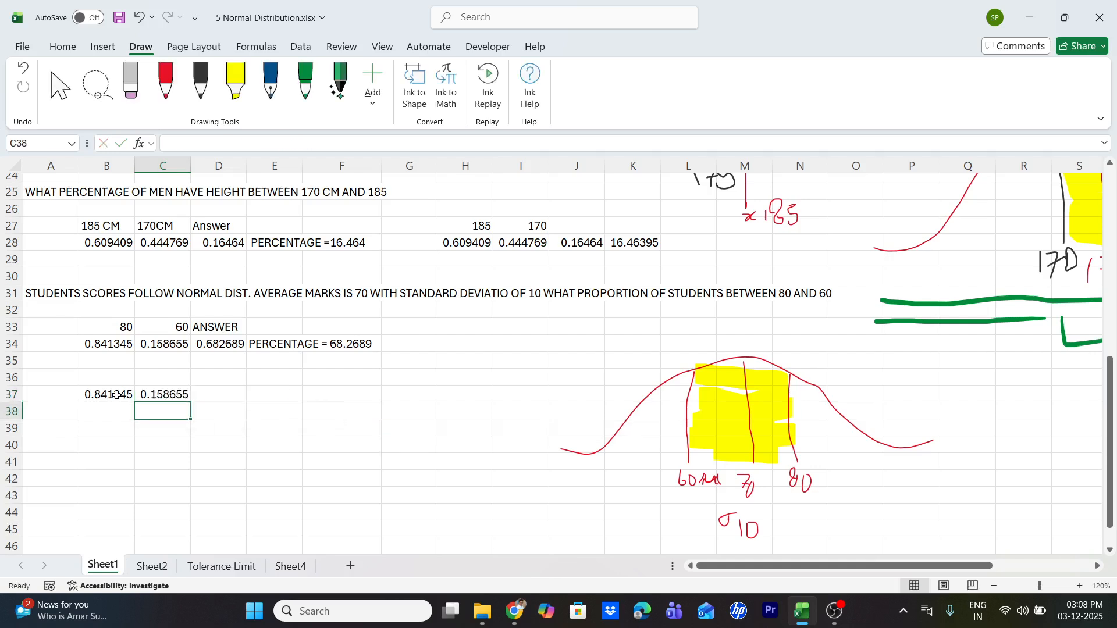
Calculate the proportion of students scoring between 60 and 80 in cell D37 with =B37-C37.
key("Right")
key("Up")
type("=")
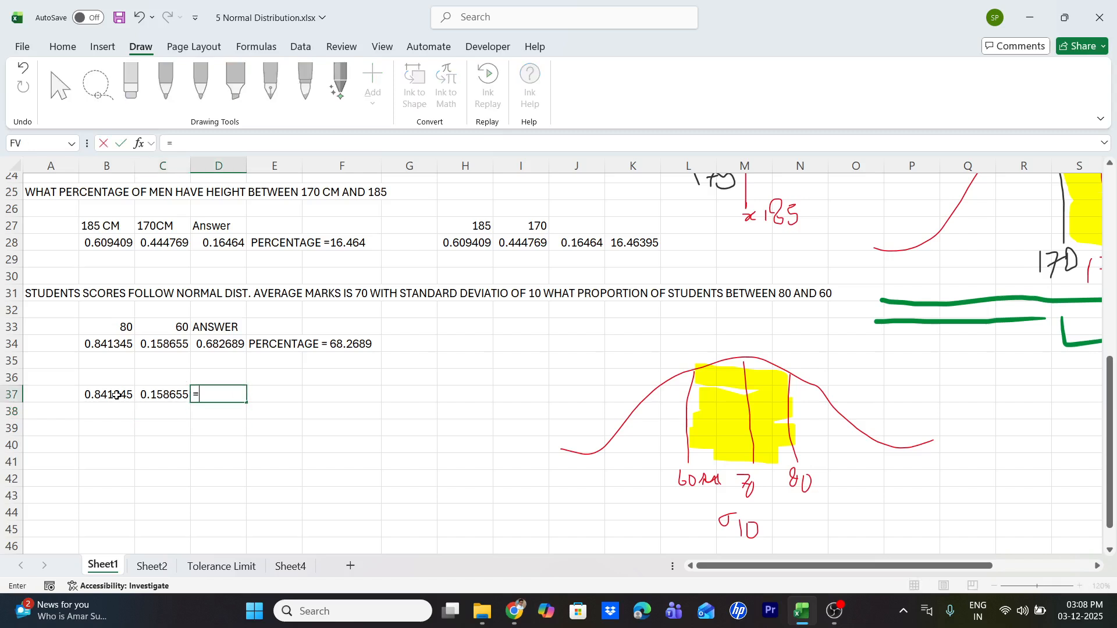
left_click(117, 395)
type("-")
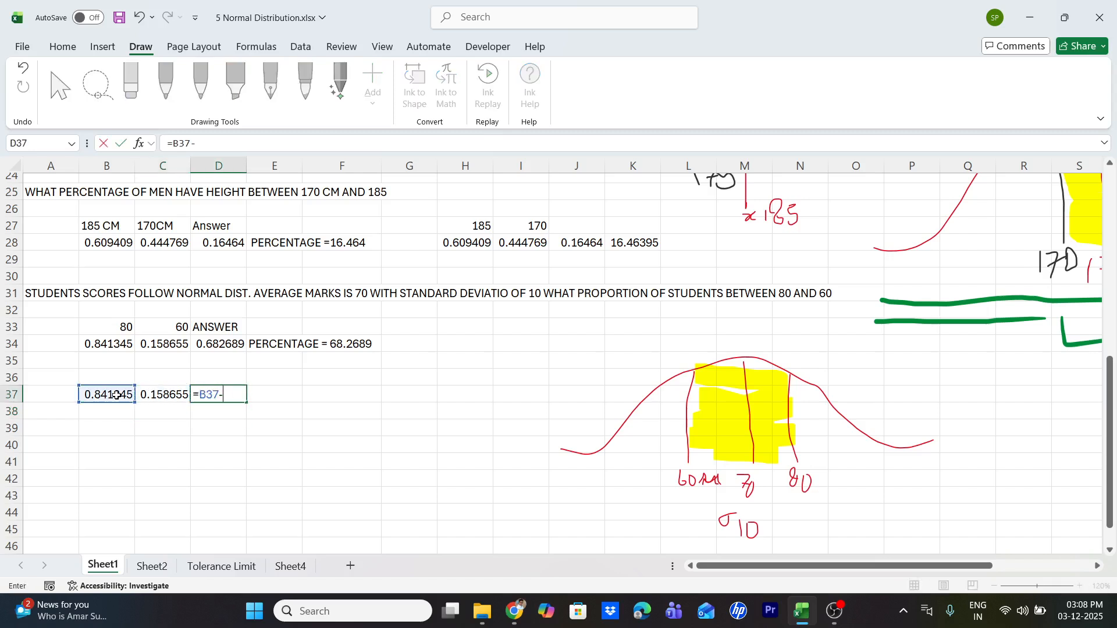
key("Left")
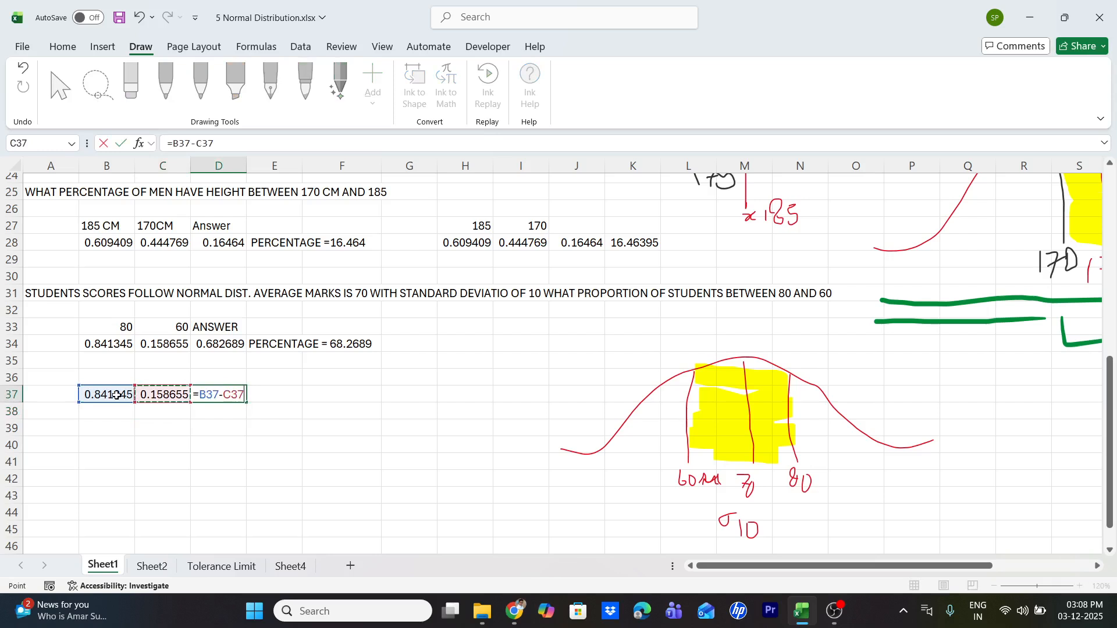
key("Return")
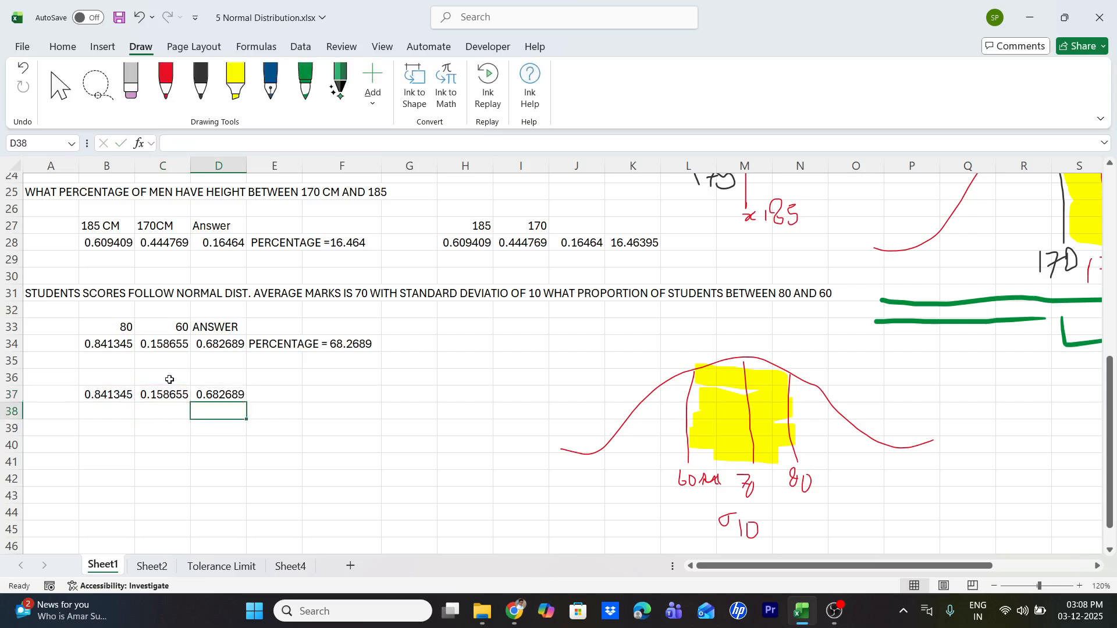
Convert the proportion in D37 to a percentage in cell F37 with =D37*100.
left_click(318, 396)
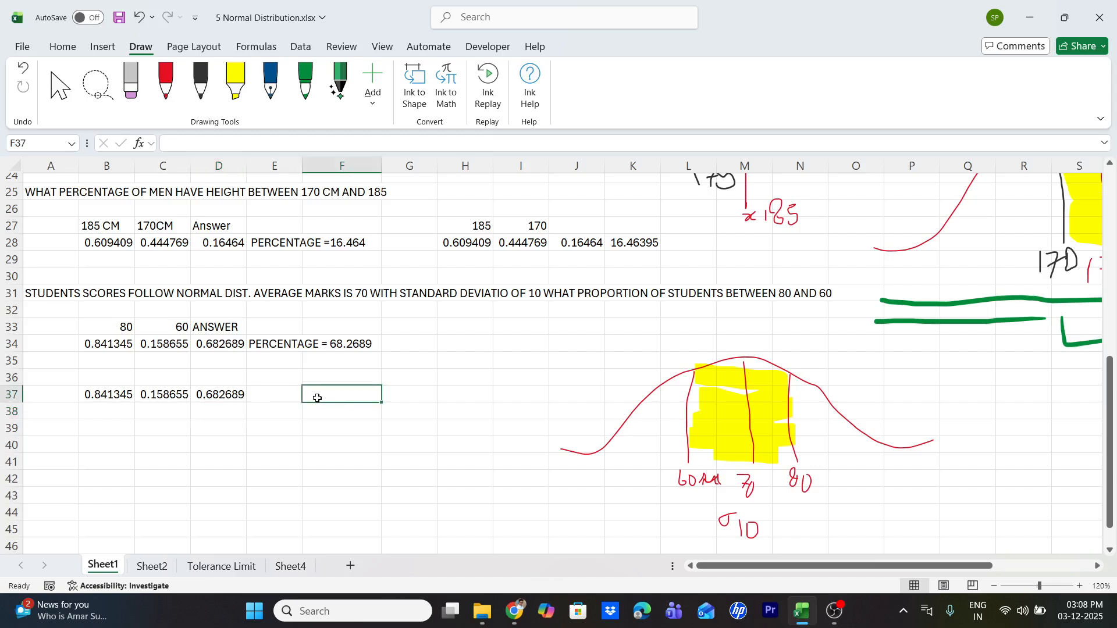
type("=")
key("Left")
key("Left")
type("*10")
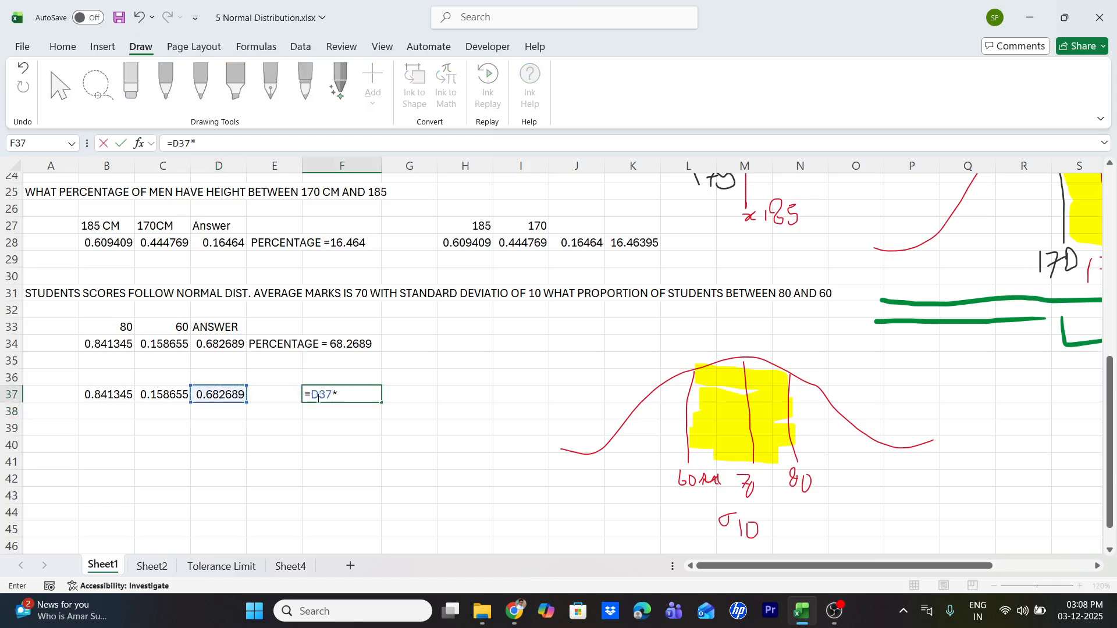
key("Return")
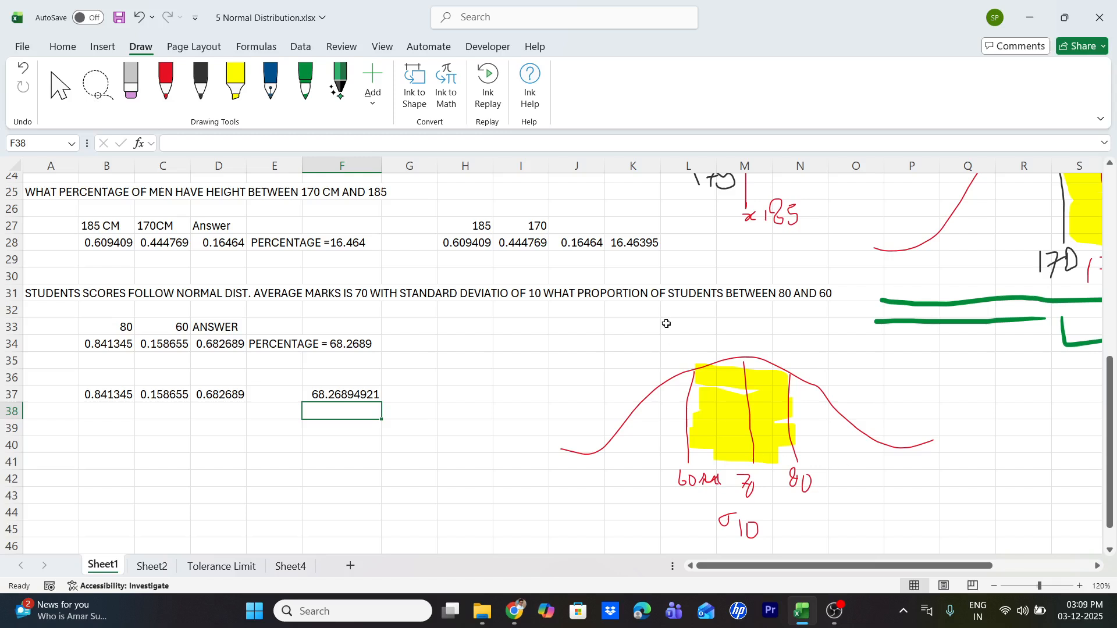
Switch to Sheet2 and examine its student score question, the z = -3 to z = 3 curve and the coverage percentages below it.
scroll(526, 337, "down", 1)
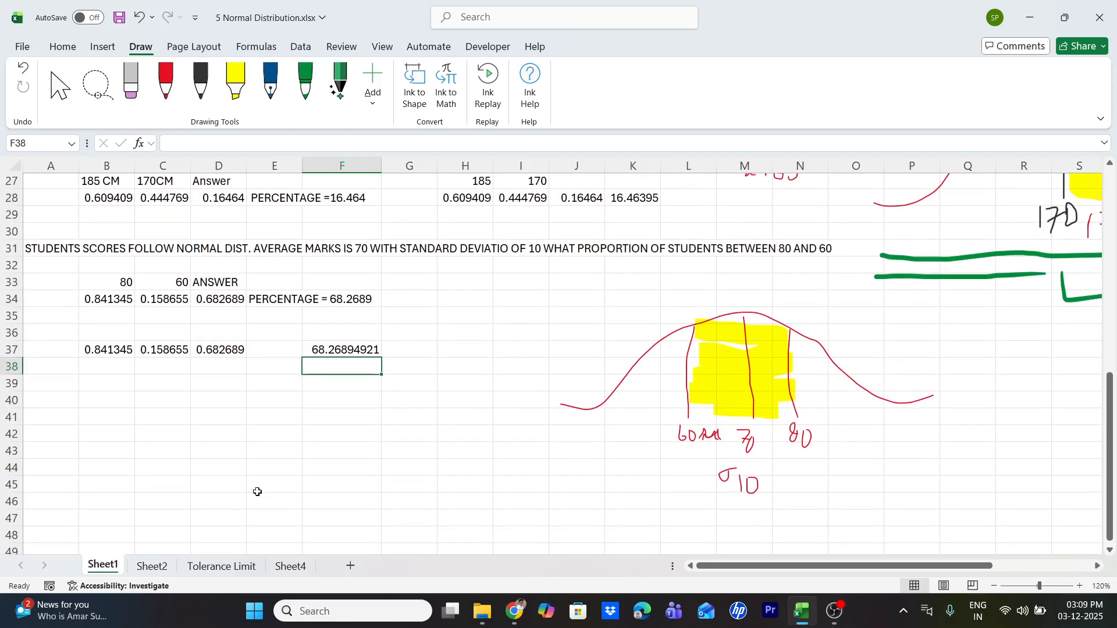
left_click(166, 567)
scroll(476, 403, "up", 3)
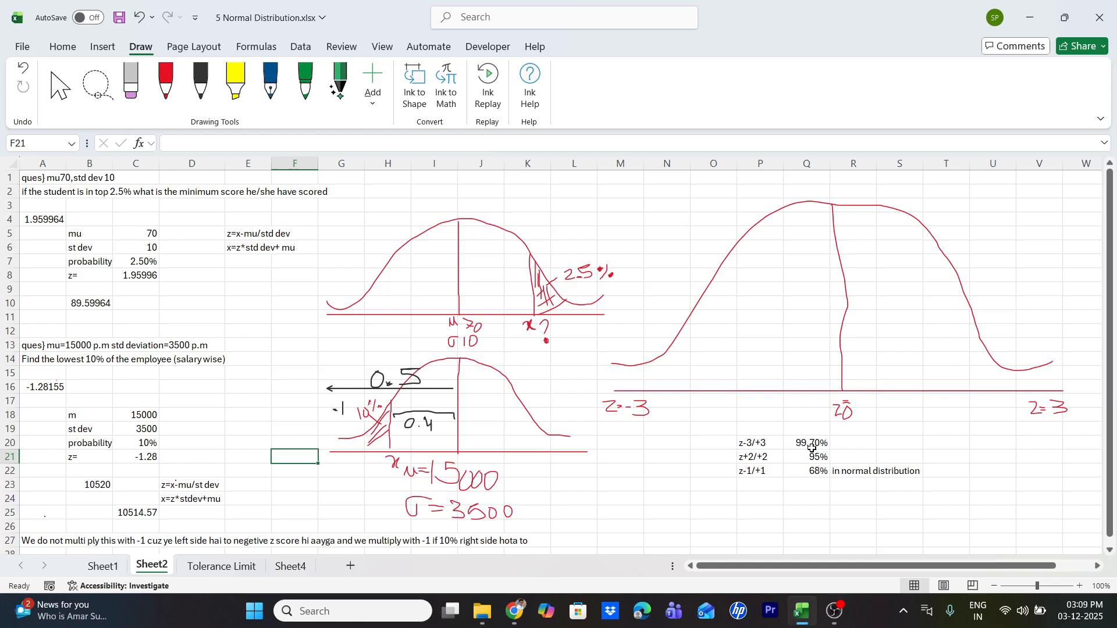
left_click(639, 391)
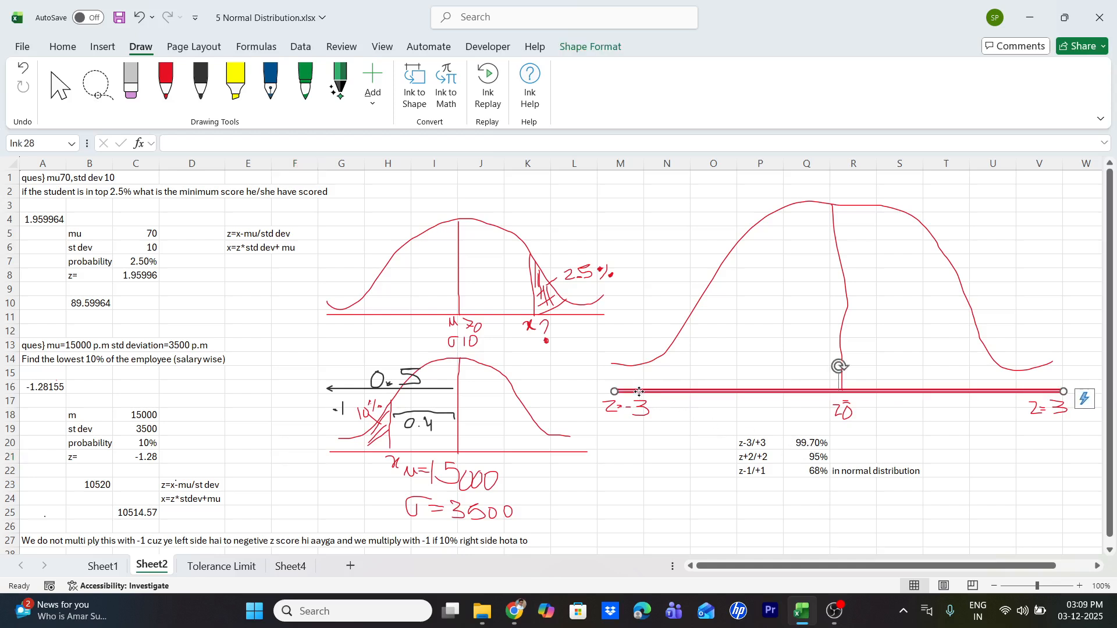
left_click(638, 469)
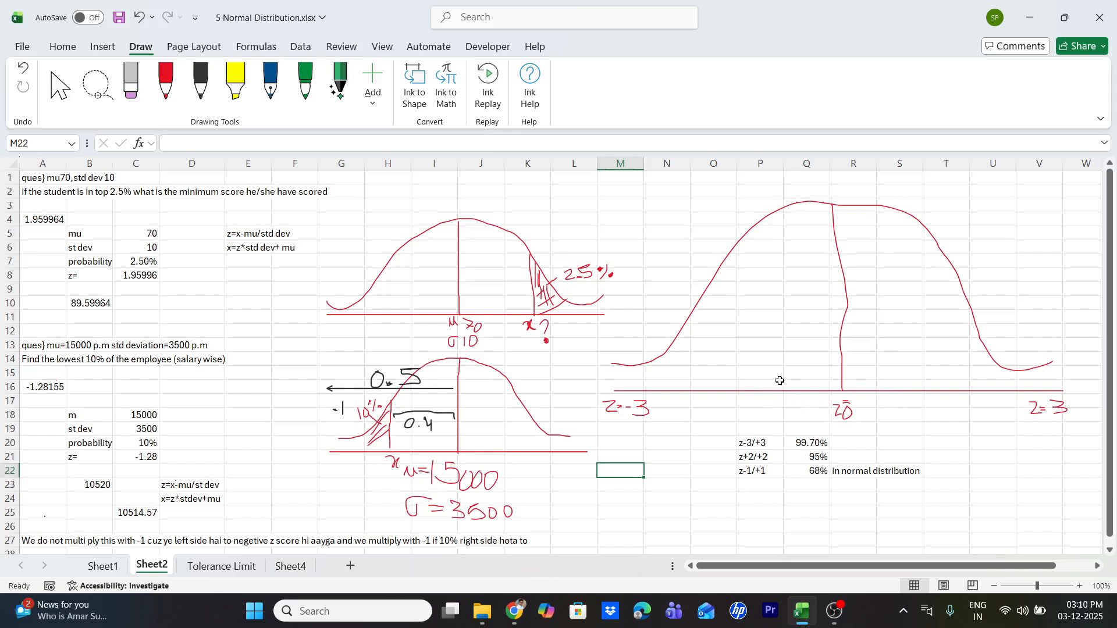
scroll(689, 419, "down", 1)
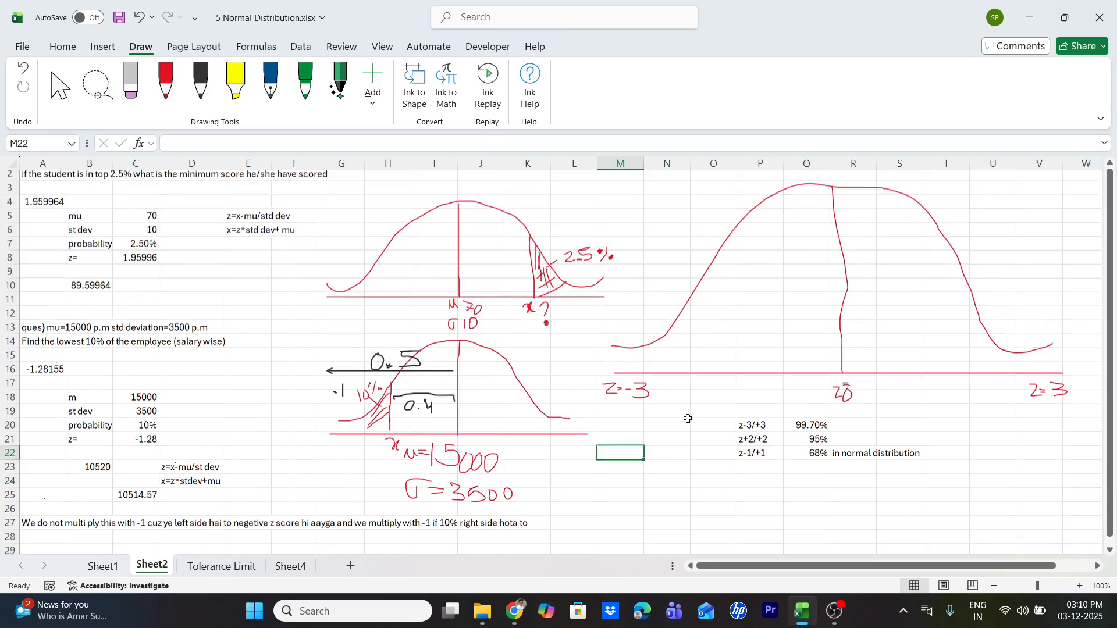
scroll(689, 419, "up", 1)
scroll(561, 396, "up", 1)
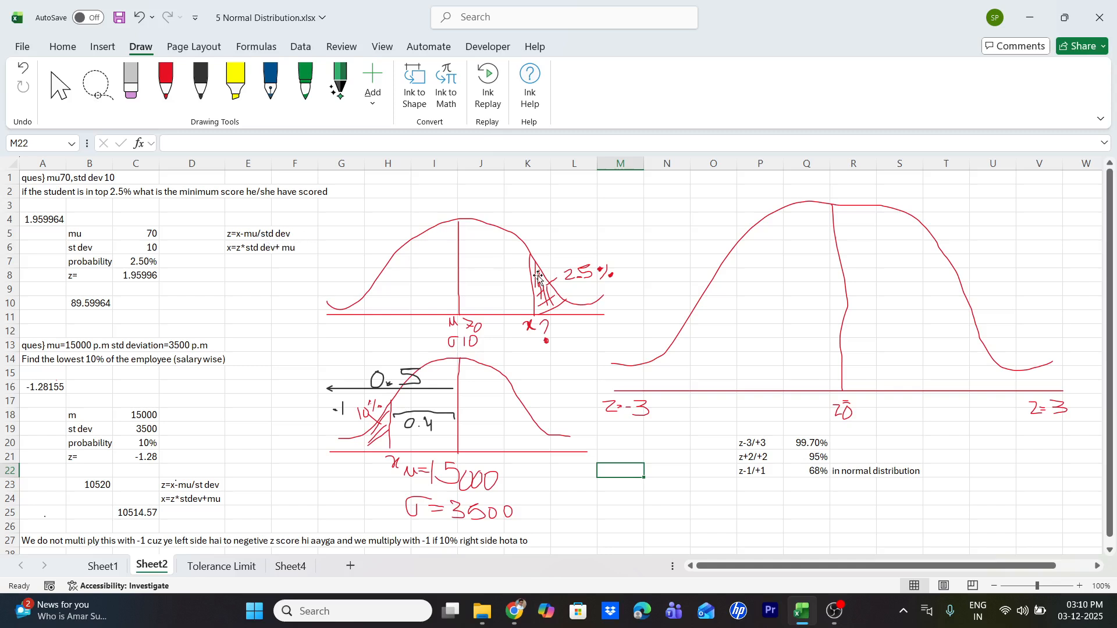
Calculate the z-score for the 2.5% tail probability in cell E8 with =NORM.S.INV(0.025).
left_click(232, 278)
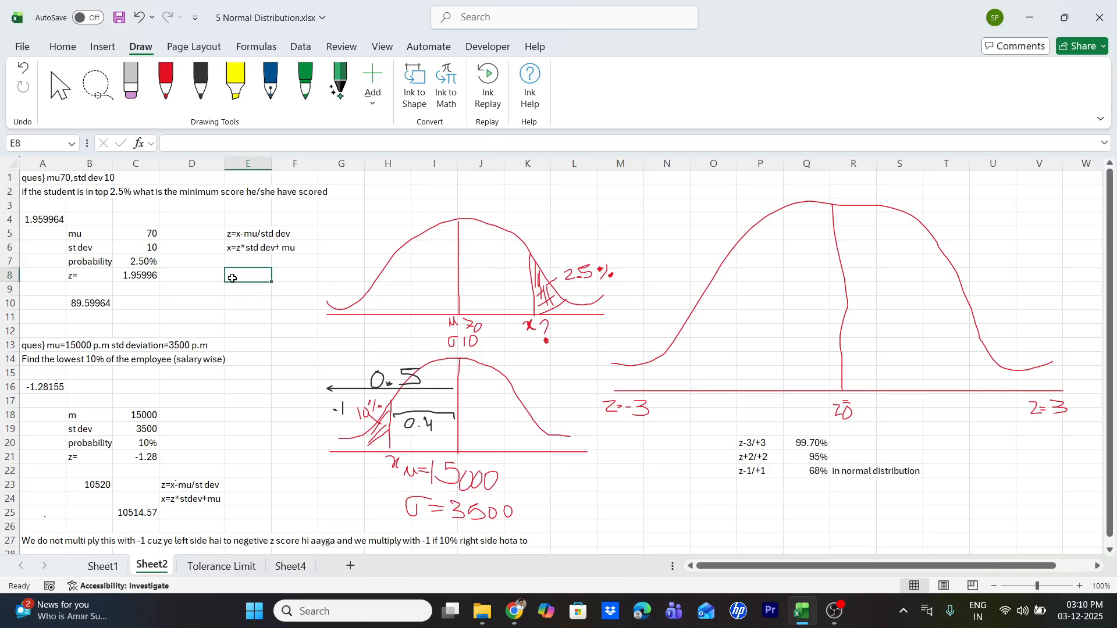
type("=NORM")
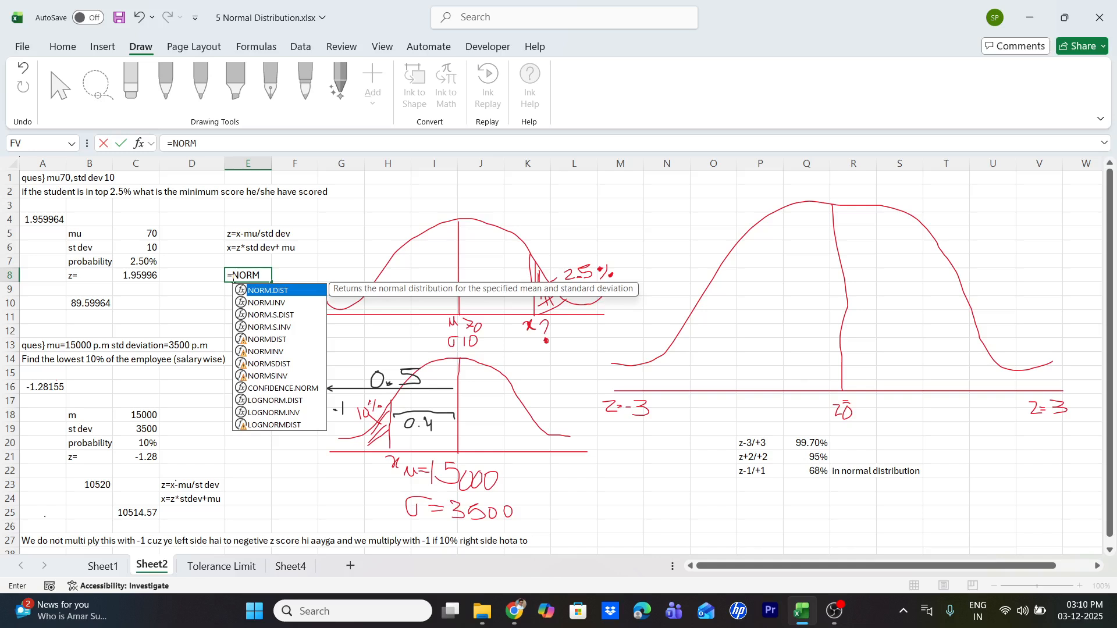
type(".S.IN")
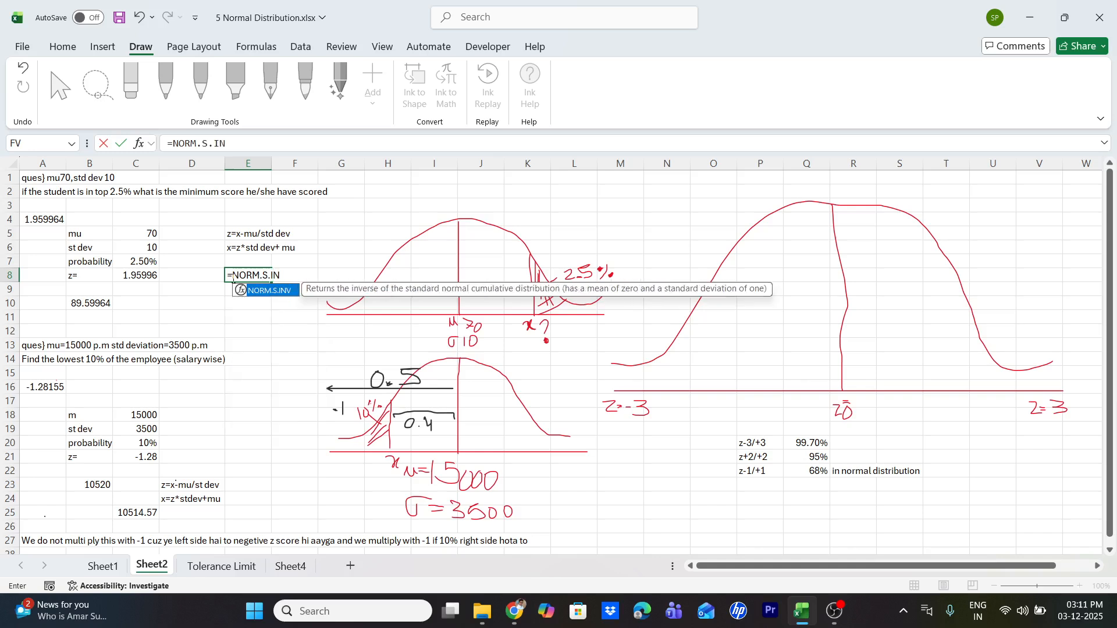
type("V(0.025")
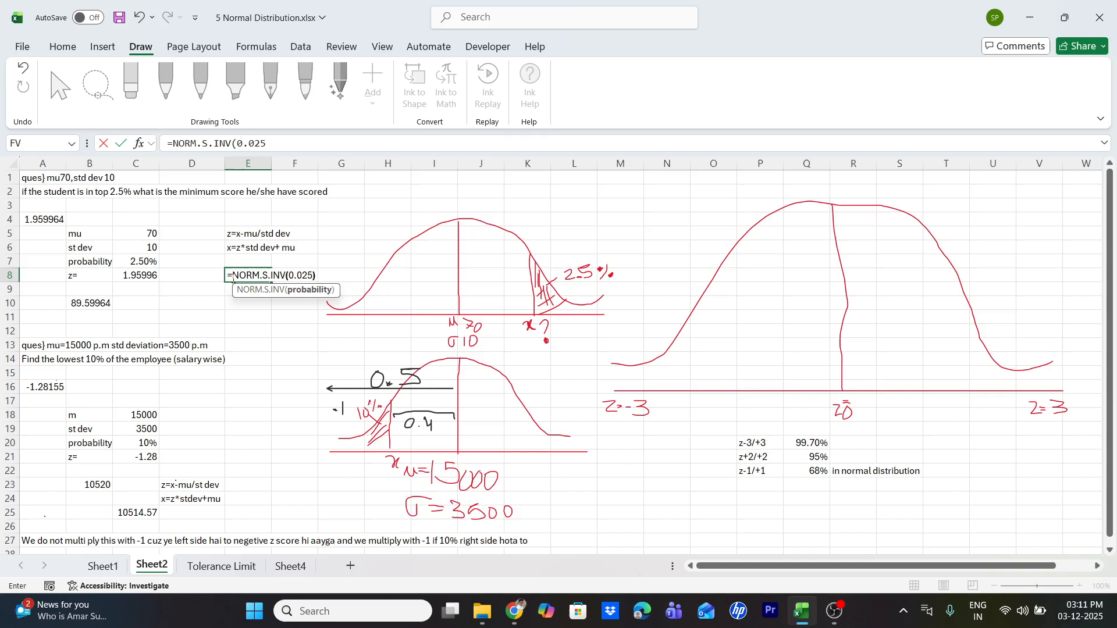
key("Return")
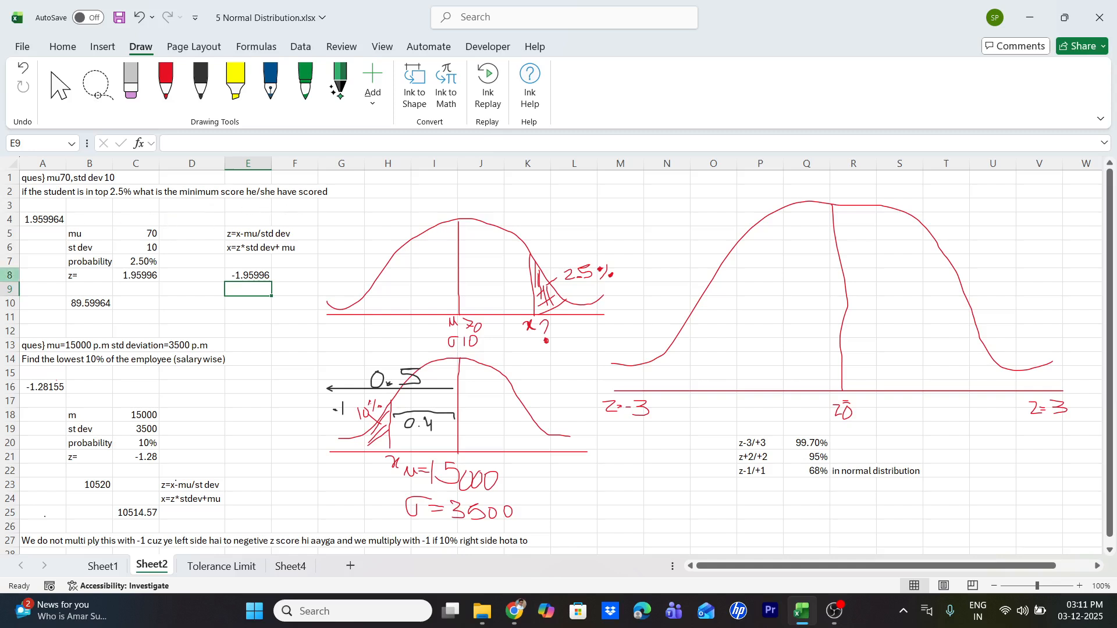
Reverse the sign of the z-score in E8 by extending its formula to =NORM.S.INV(0.025)*-1.
left_click(255, 276)
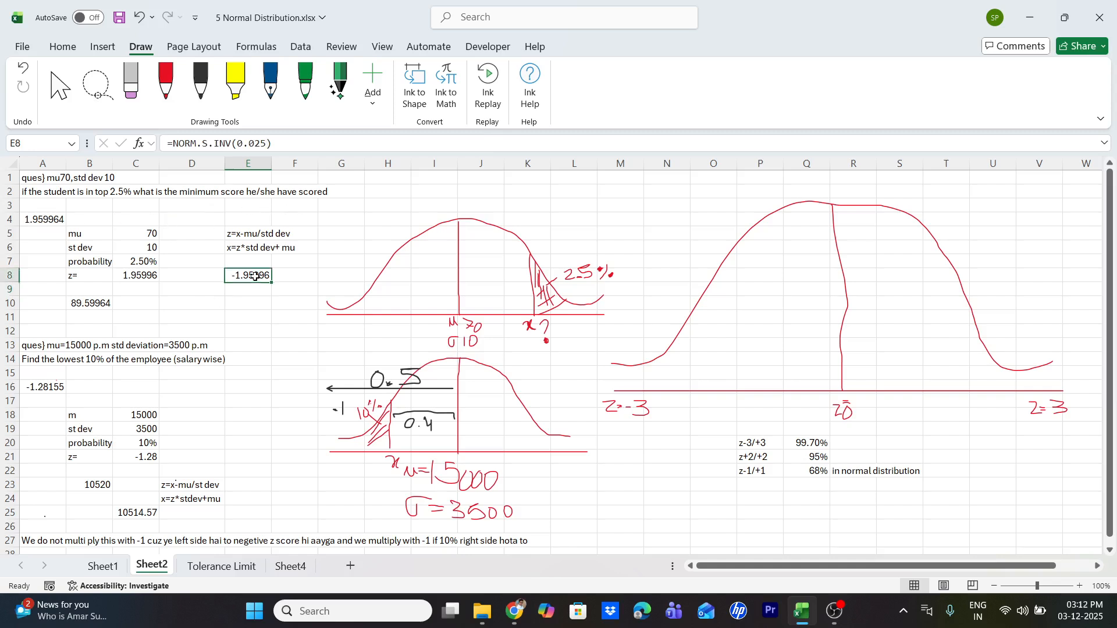
type("=")
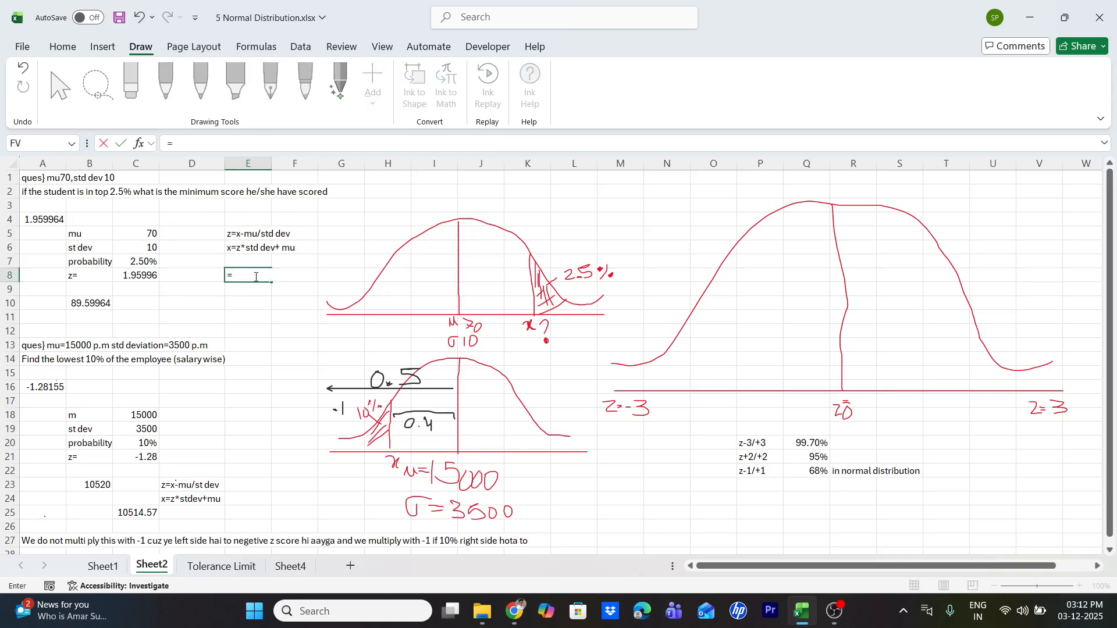
type("n")
key("BackSpace")
key("Escape")
key("F2")
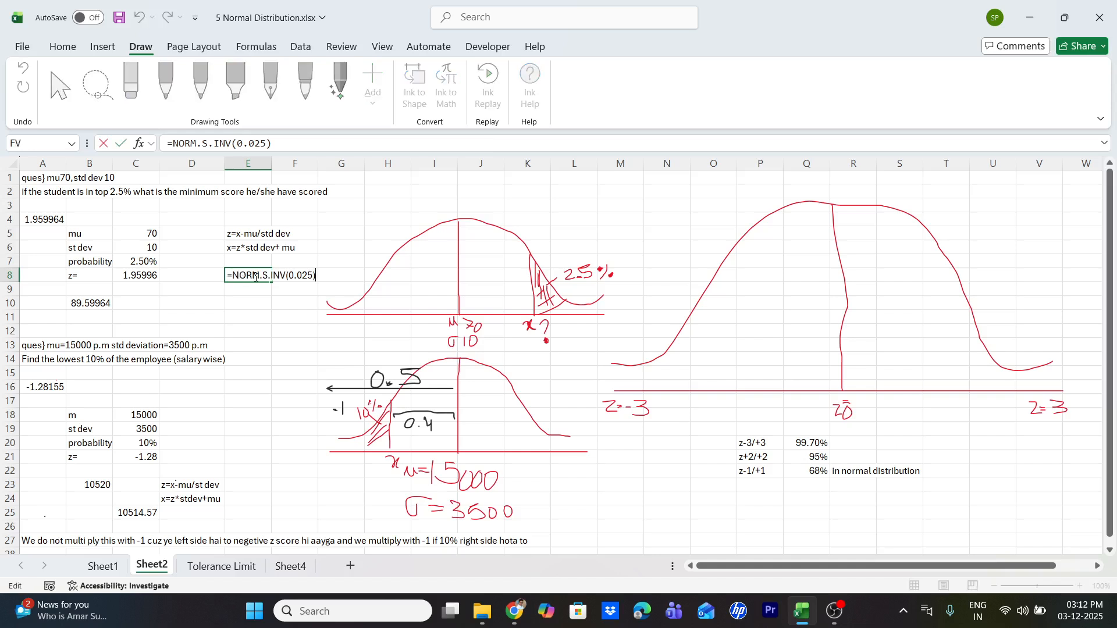
left_click(293, 141)
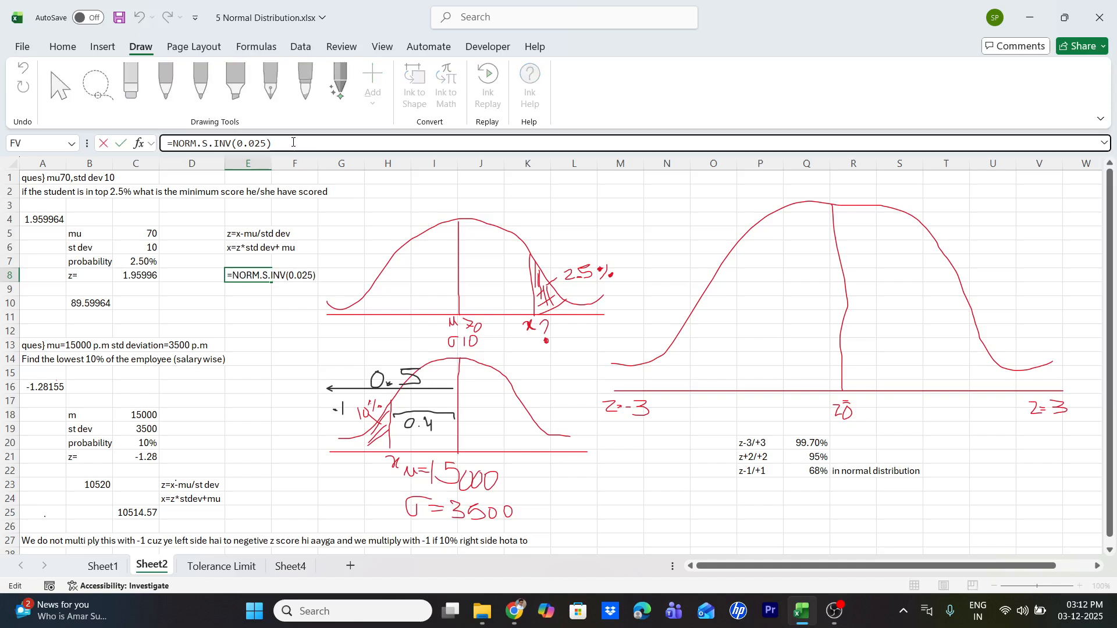
type("*-1")
key("Return")
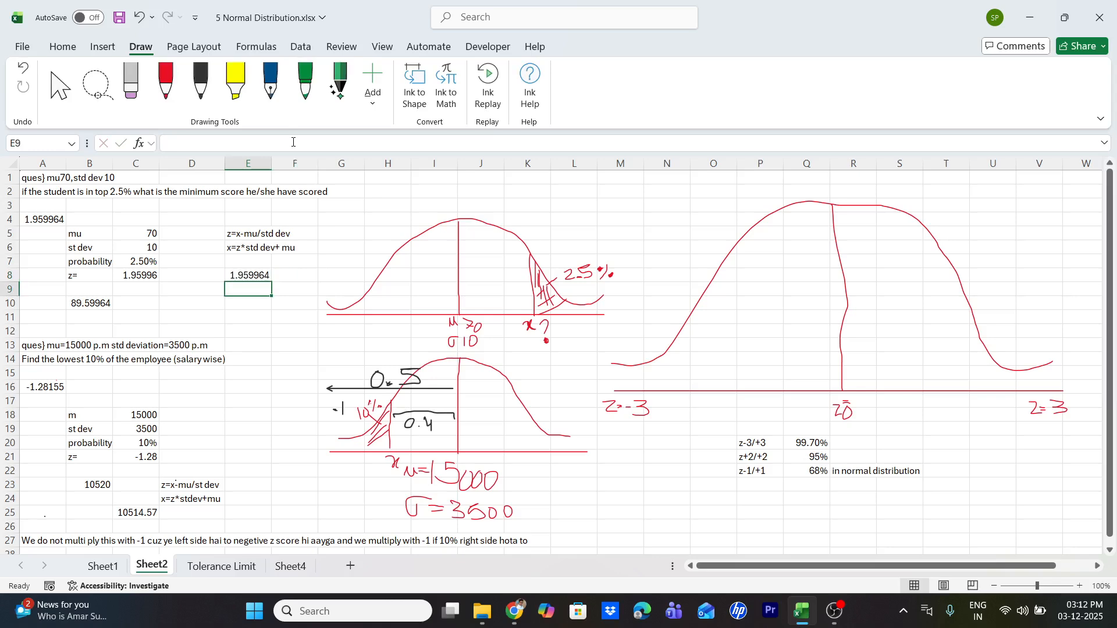
Calculate the minimum score for the top 2.5% of students in cell E10 with =E8*C6+C5.
left_click(249, 306)
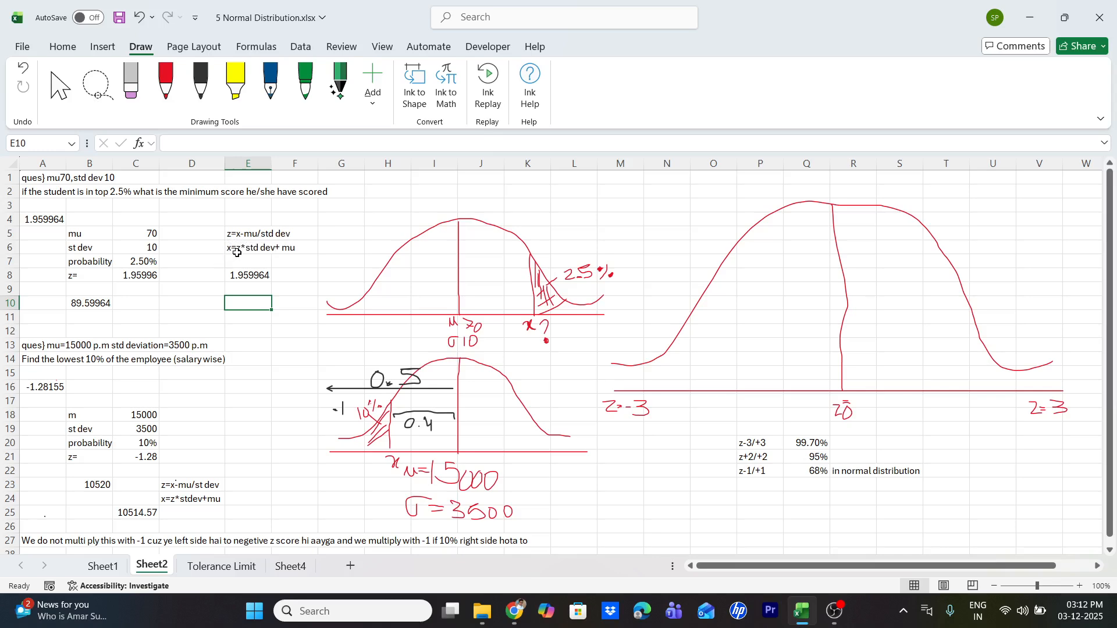
scroll(264, 257, "up", 6, "ctrl")
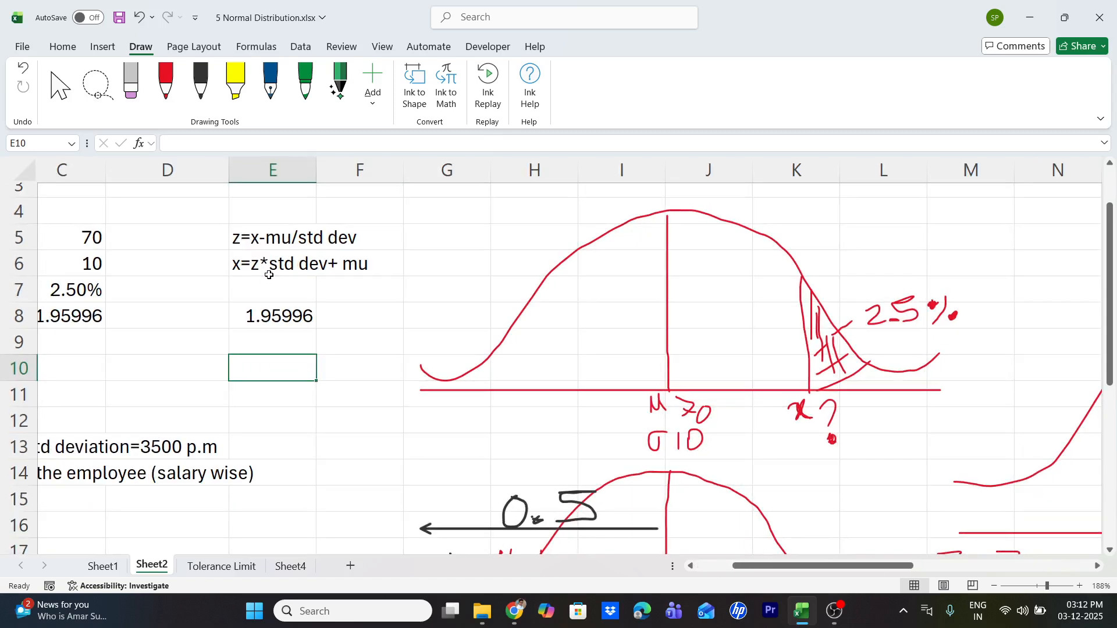
scroll(264, 284, "left", 3)
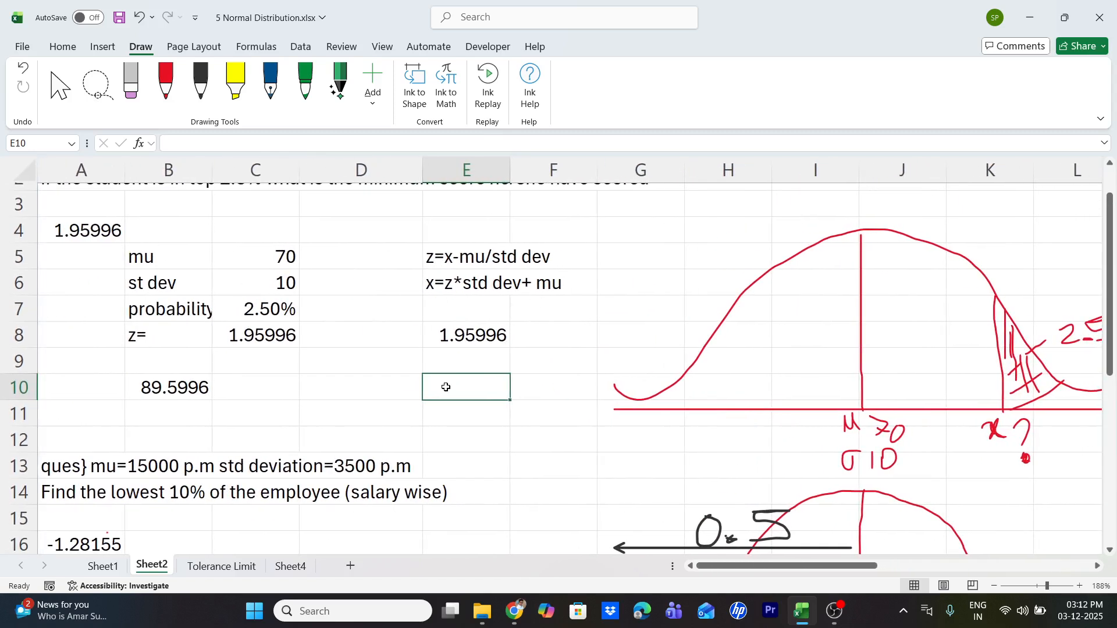
type("=")
key("Up")
key("Up")
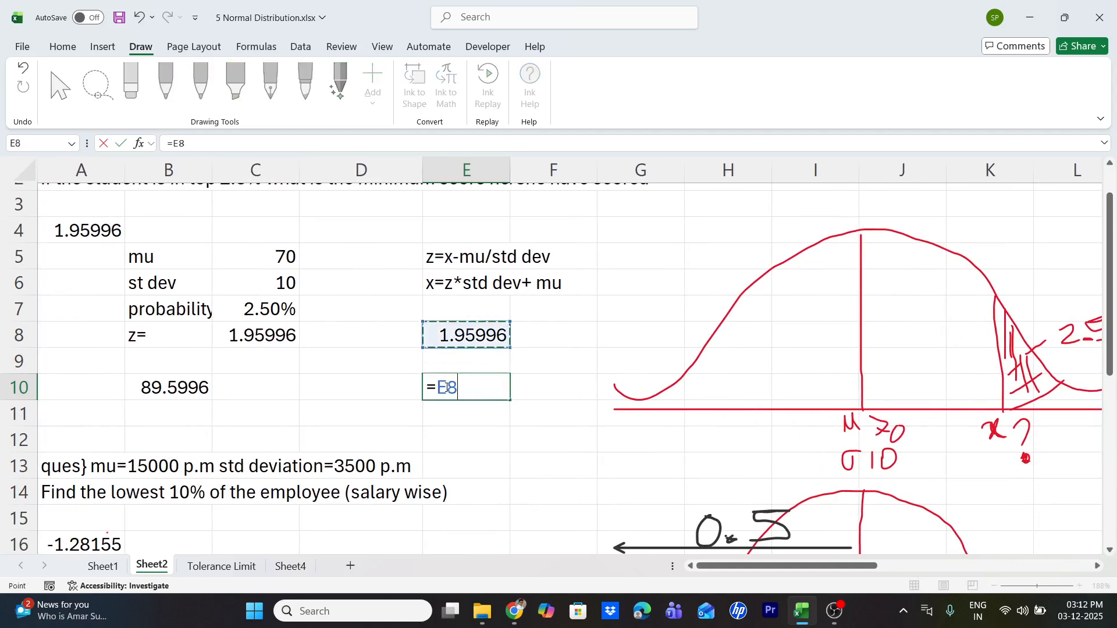
type("*")
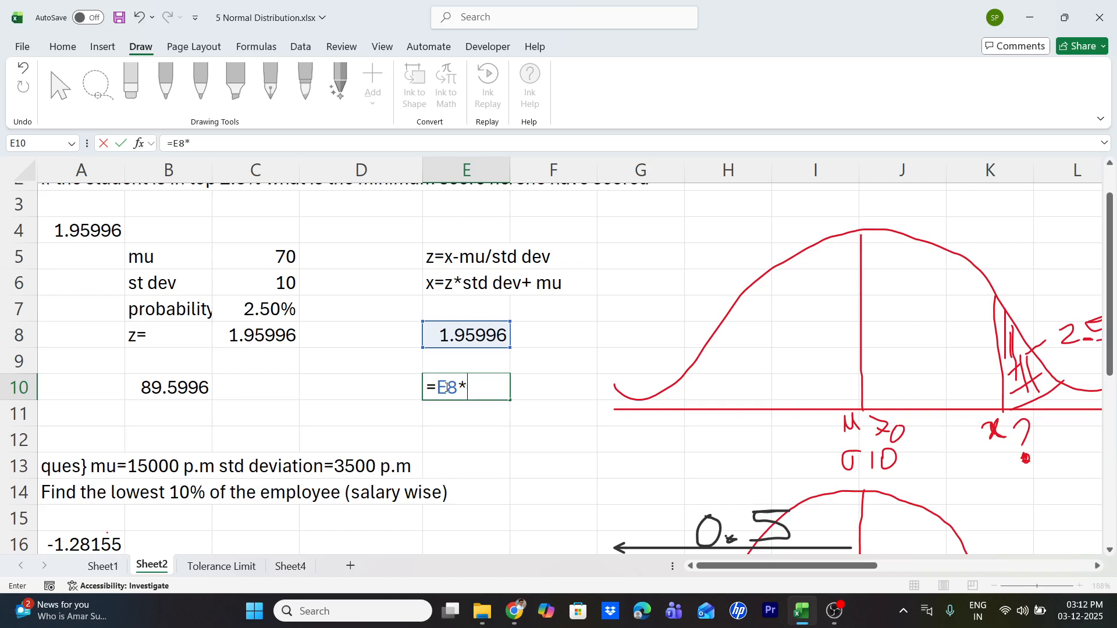
left_click(262, 283)
type("+")
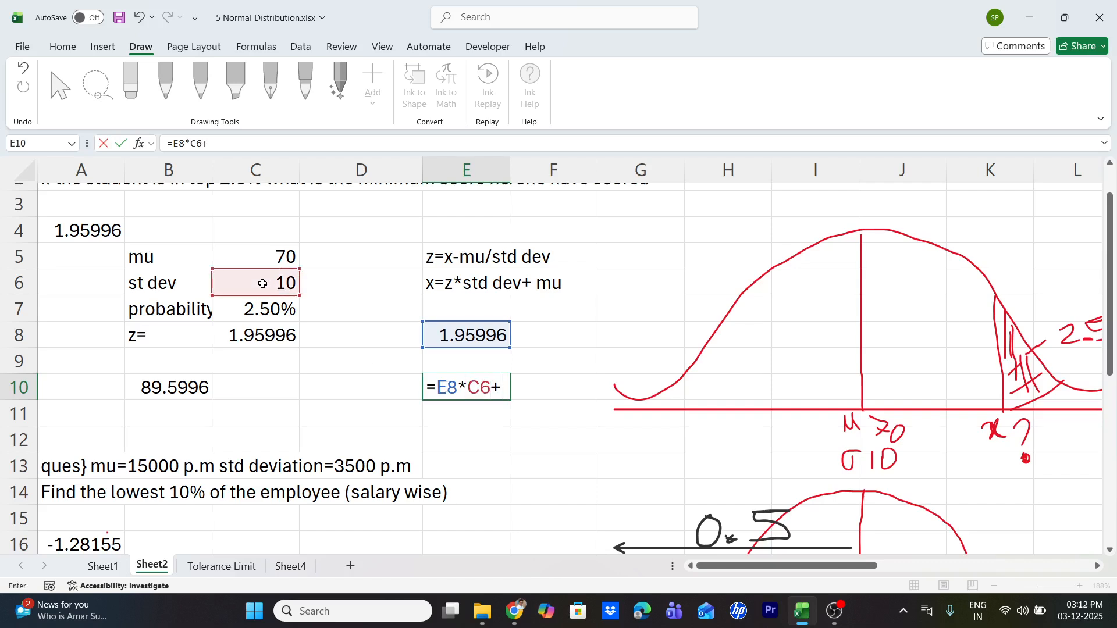
left_click(278, 254)
key("Return")
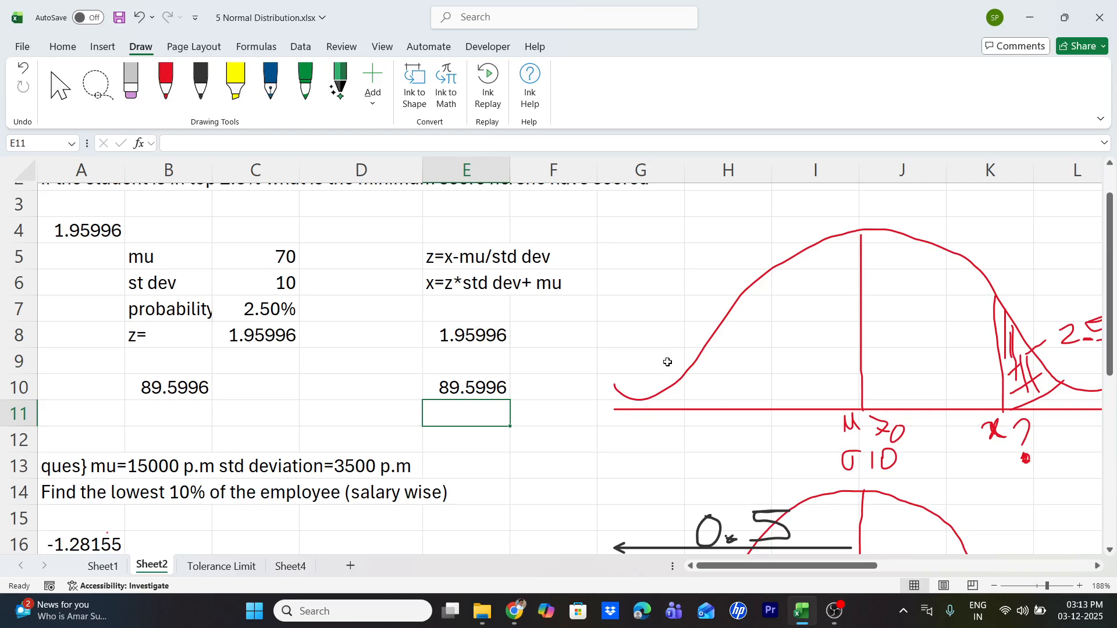
Calculate the z-score for the lowest 10% of employee salaries in cell E21 with =NORM.S.INV(0.1).
scroll(680, 381, "down", 1)
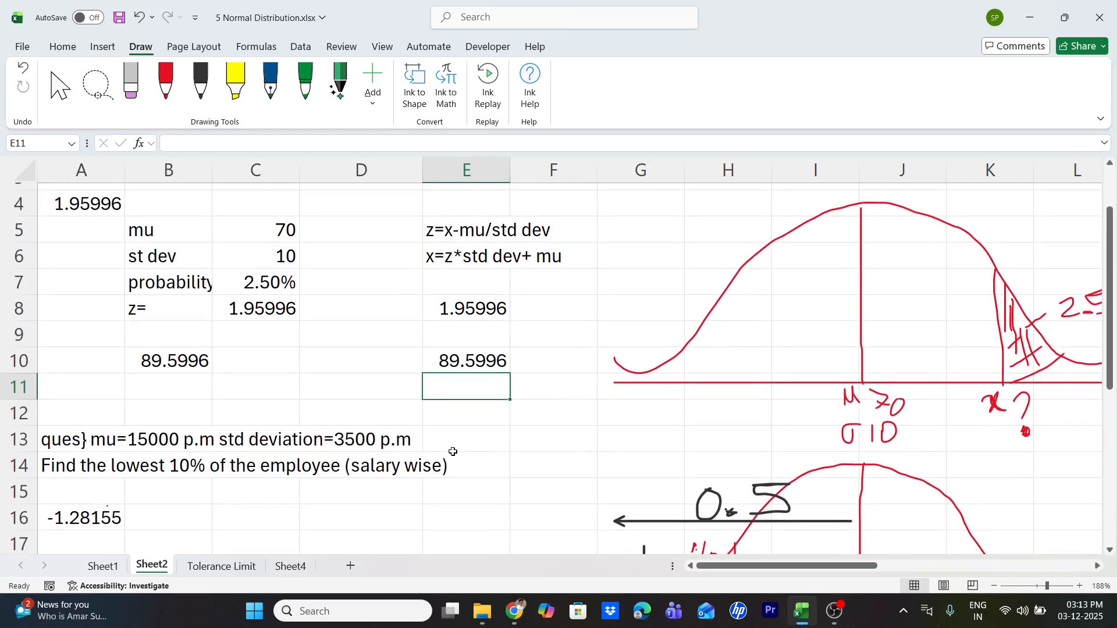
scroll(453, 451, "down", 3)
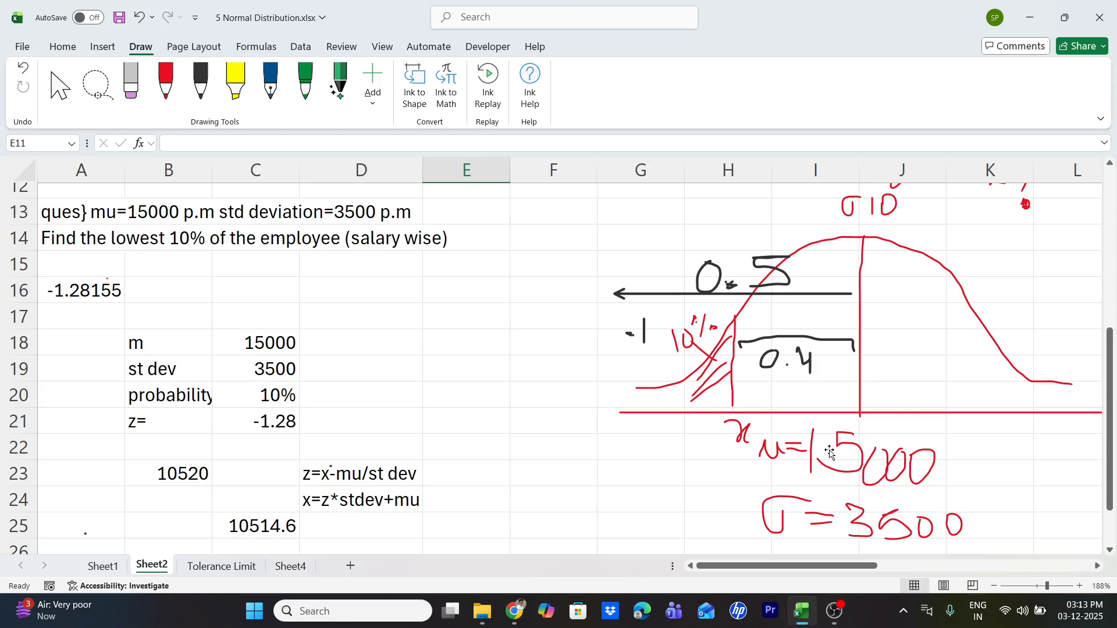
scroll(869, 476, "up", 2)
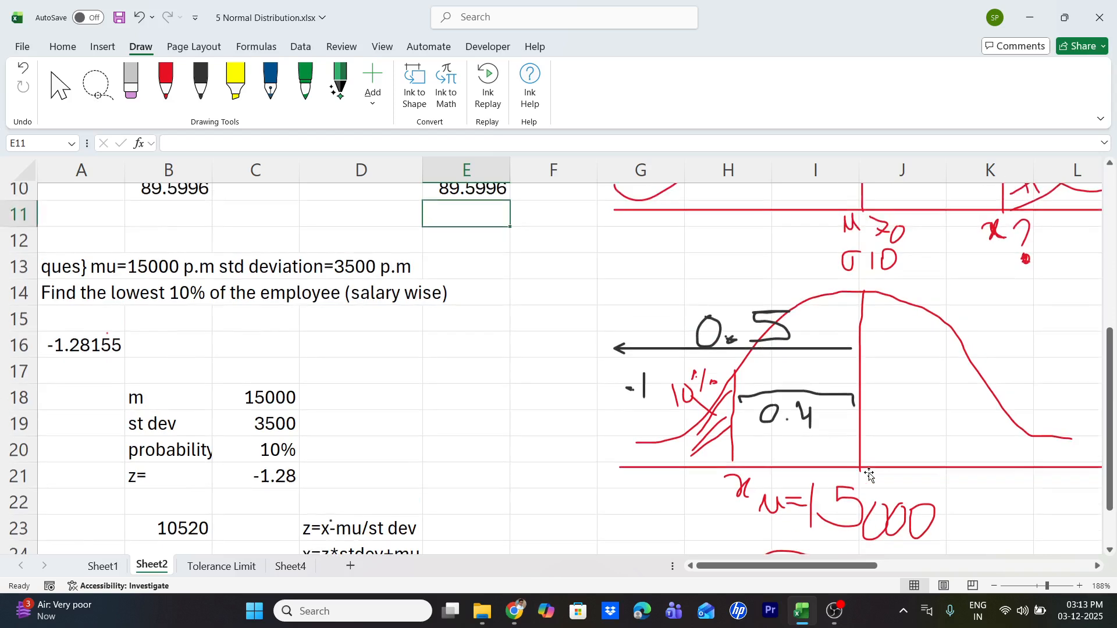
scroll(868, 474, "down", 3)
scroll(868, 474, "up", 1)
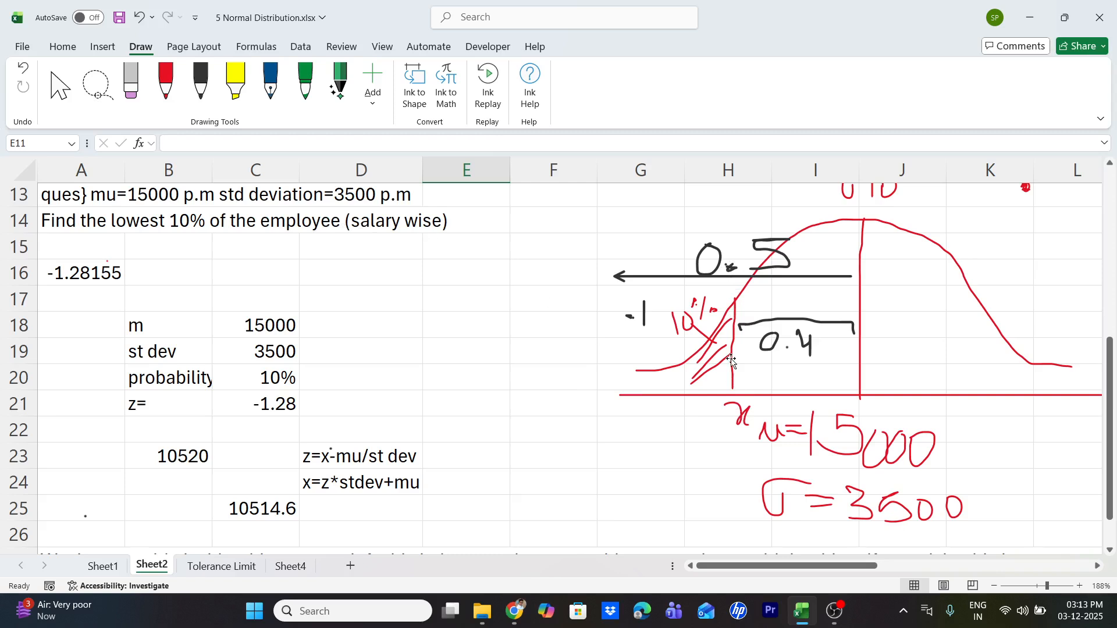
scroll(796, 337, "up", 1)
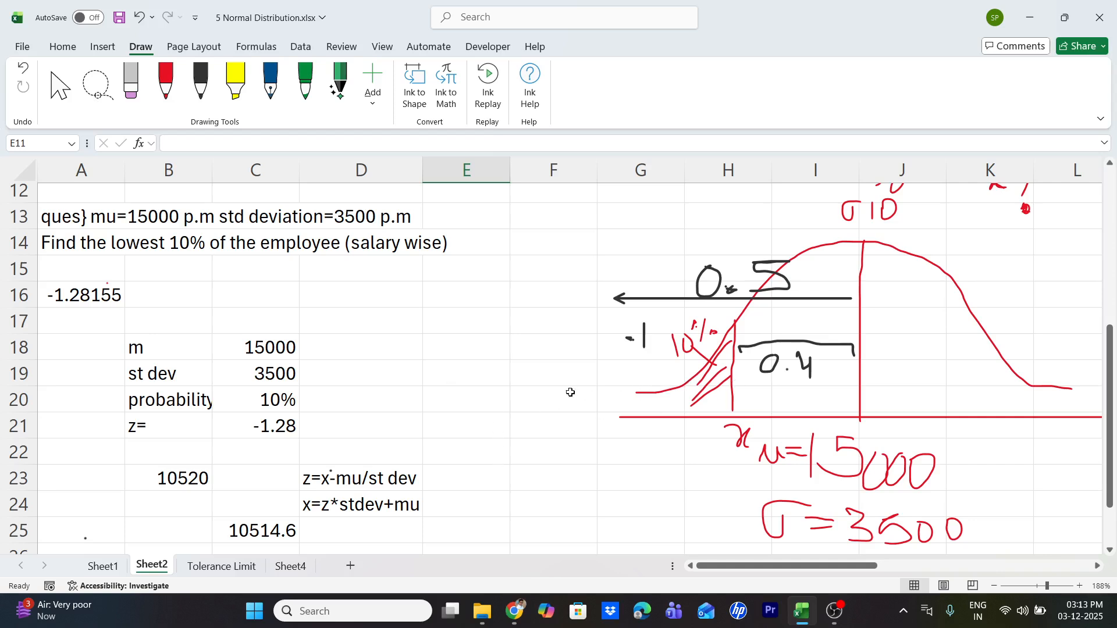
left_click(475, 428)
type("=")
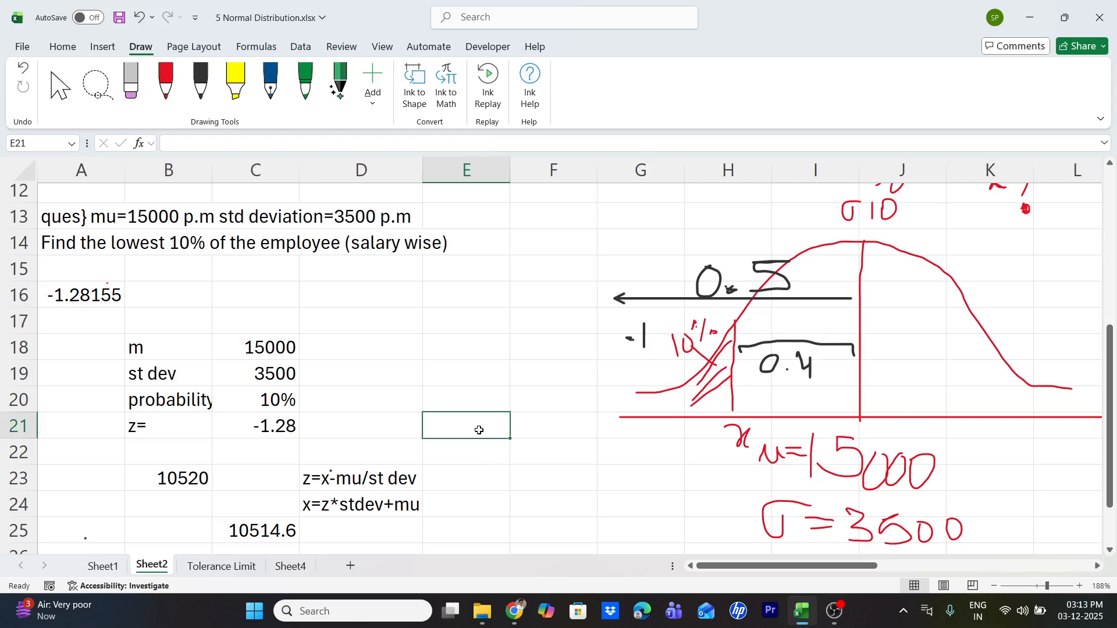
type("NO")
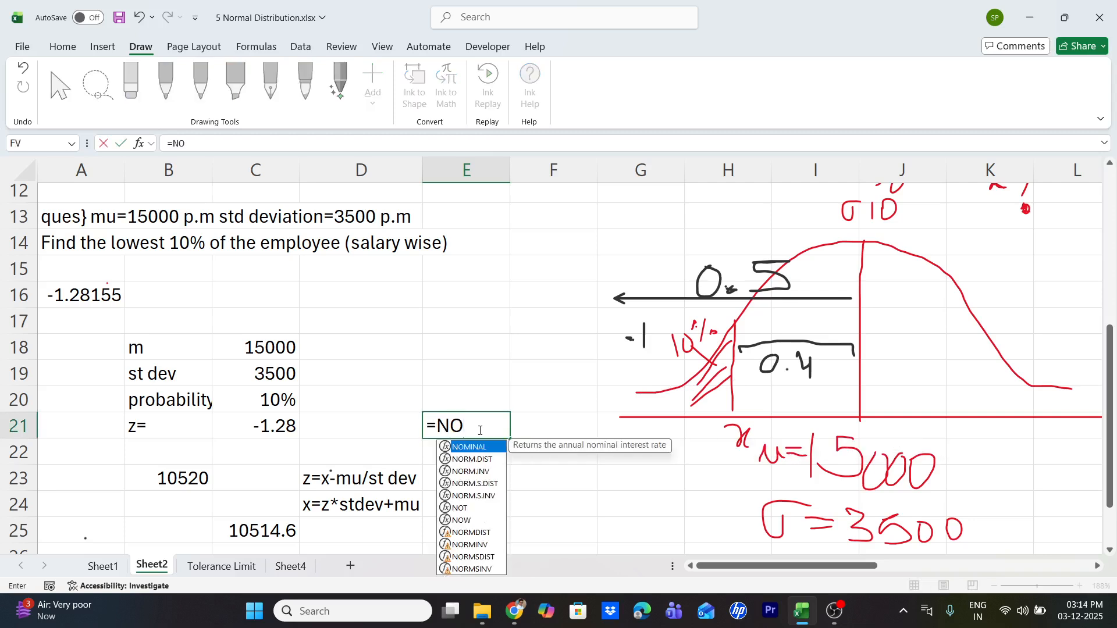
type("RM.S")
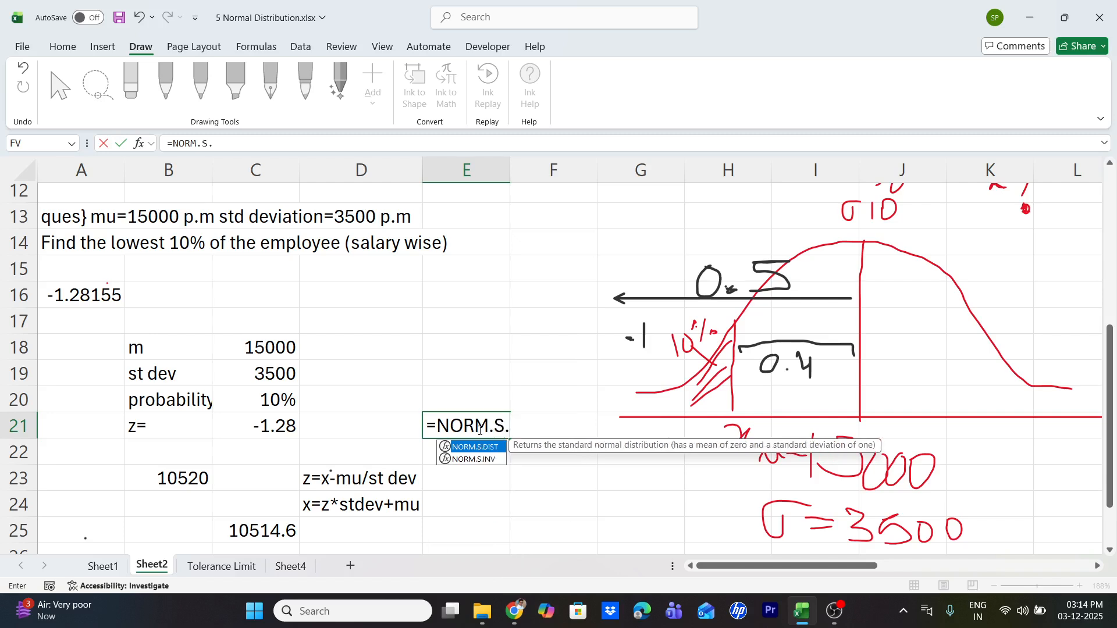
type(".")
key("Down")
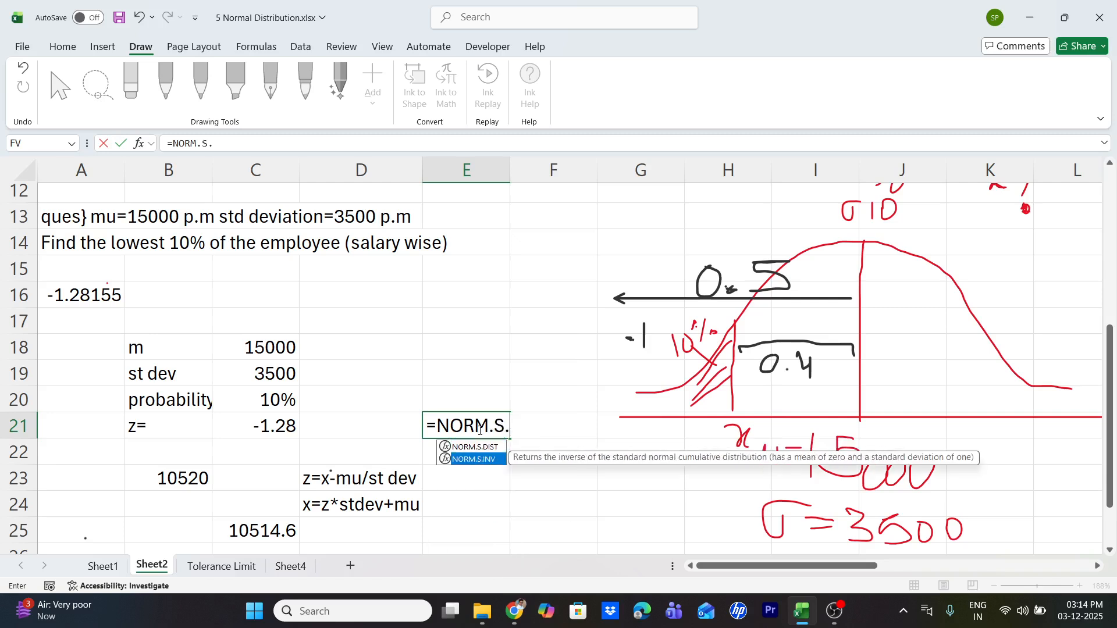
key("Tab")
type("0.0")
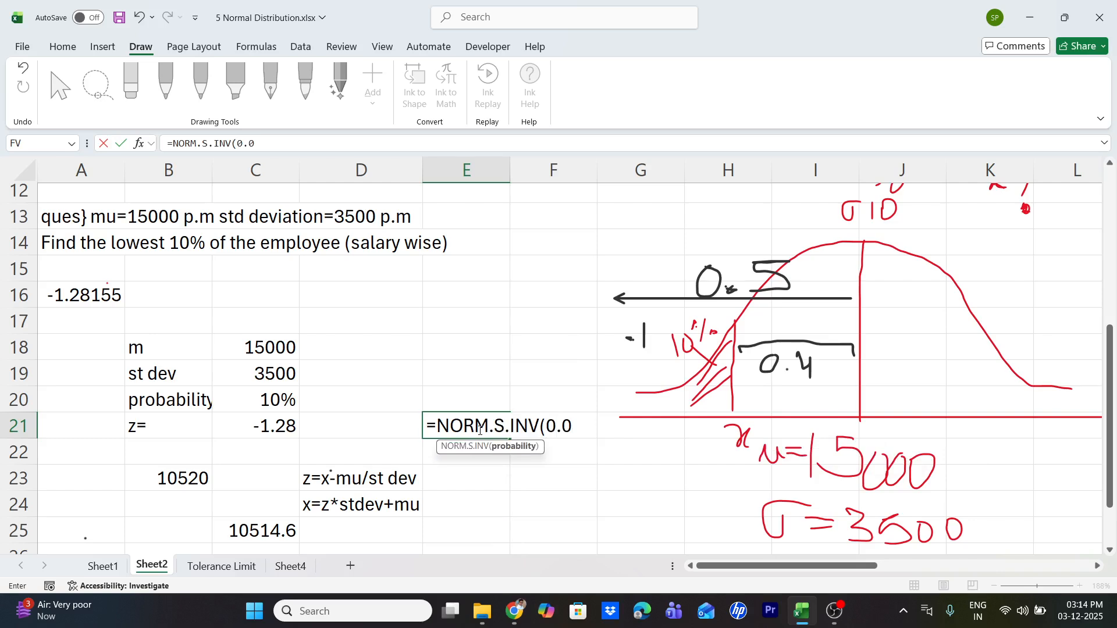
key("BackSpace")
type("1)")
key("Return")
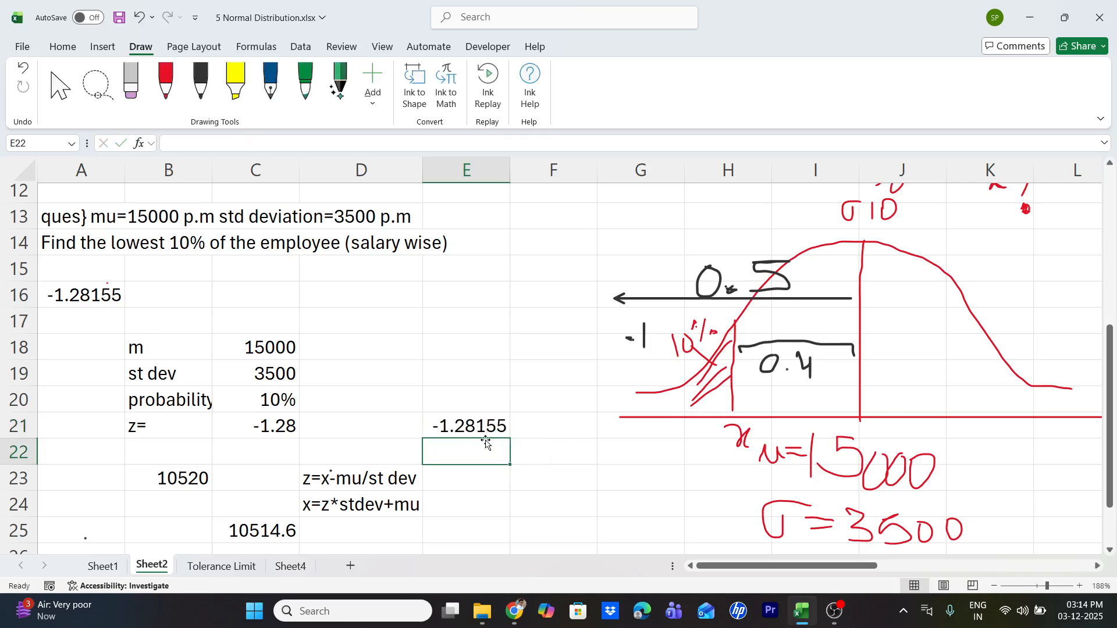
Calculate the cut-off salary for the lowest 10% of employees in cell E25 with =E21*C19+C18.
left_click(467, 481)
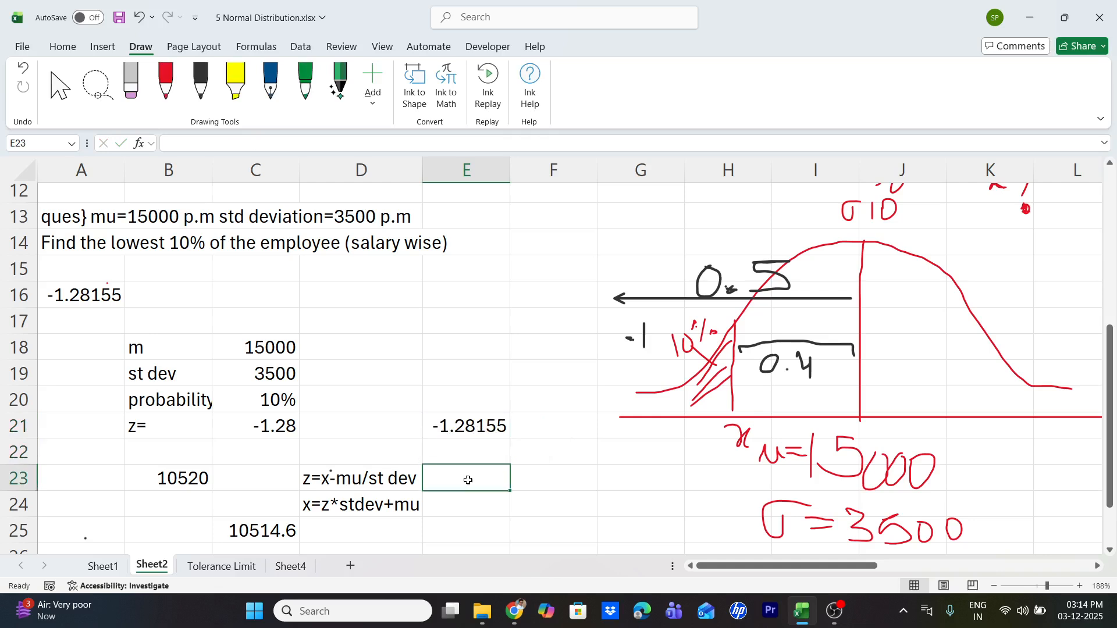
left_click(471, 535)
type("=")
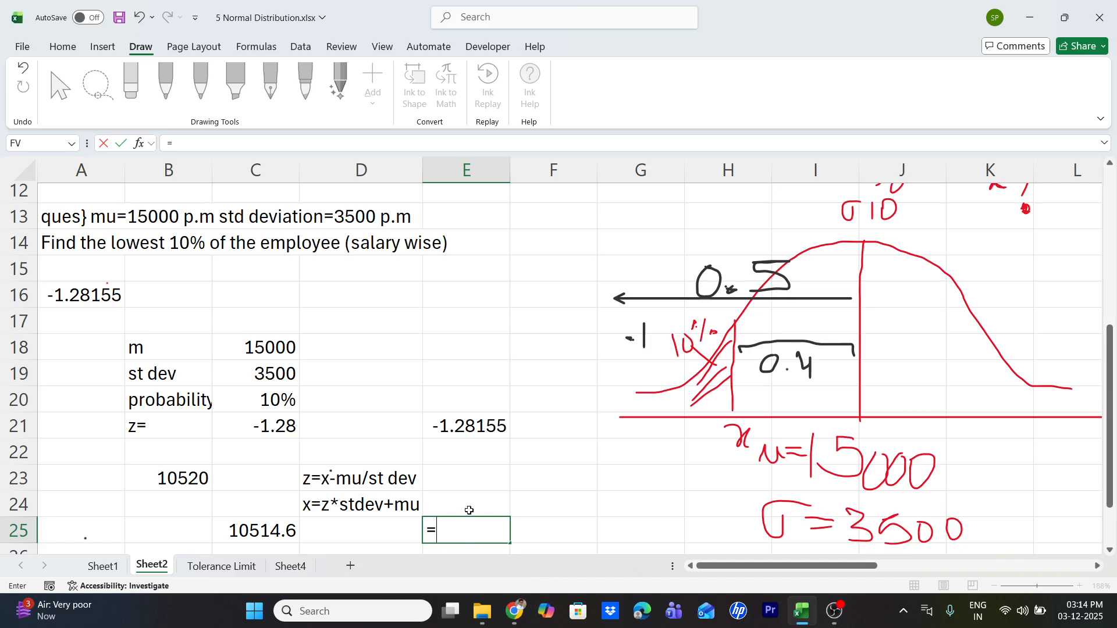
left_click(477, 428)
type("*")
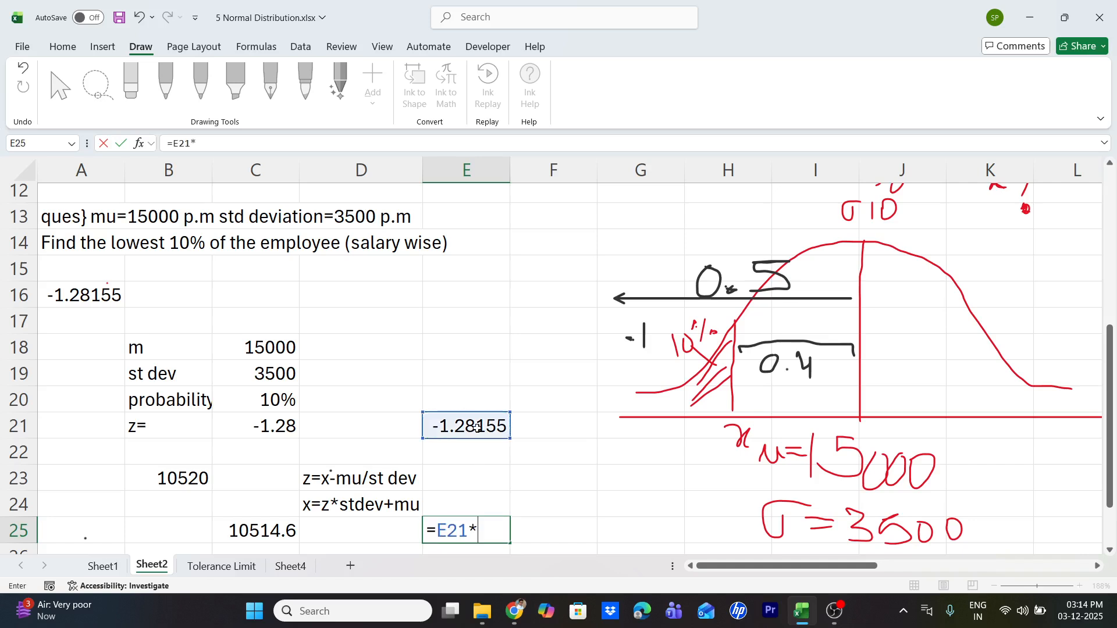
left_click(278, 381)
type("+")
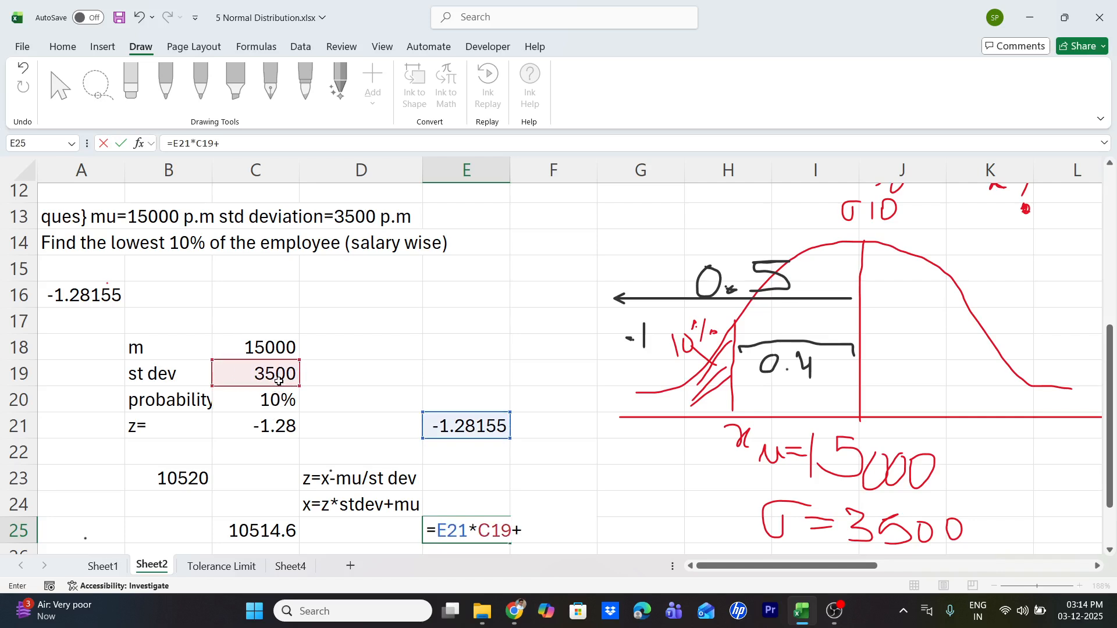
left_click(278, 348)
key("Return")
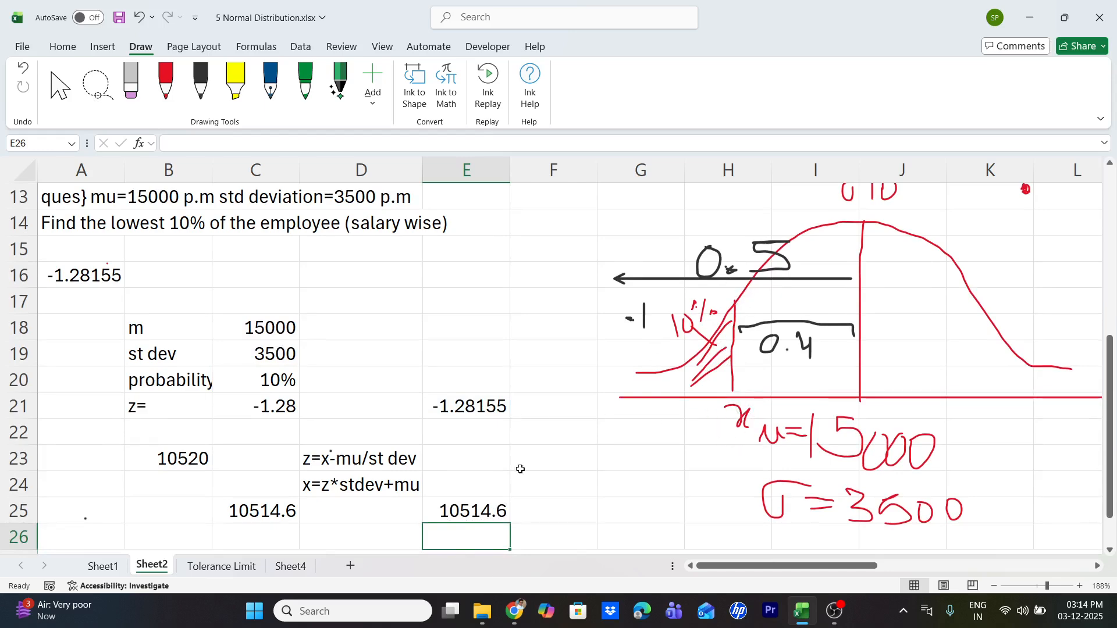
Examine the row 27 note on multiplying by -1 and the z = -3 to z = 3 curve with its coverage percentages.
scroll(521, 480, "down", 2)
scroll(523, 485, "up", 1)
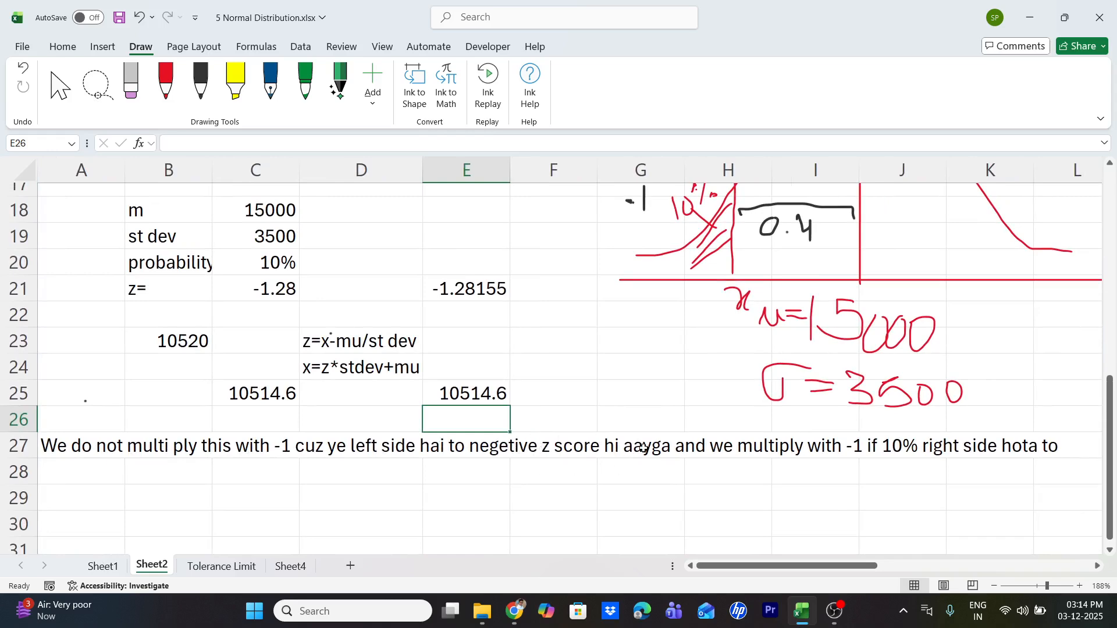
scroll(723, 454, "right", 2)
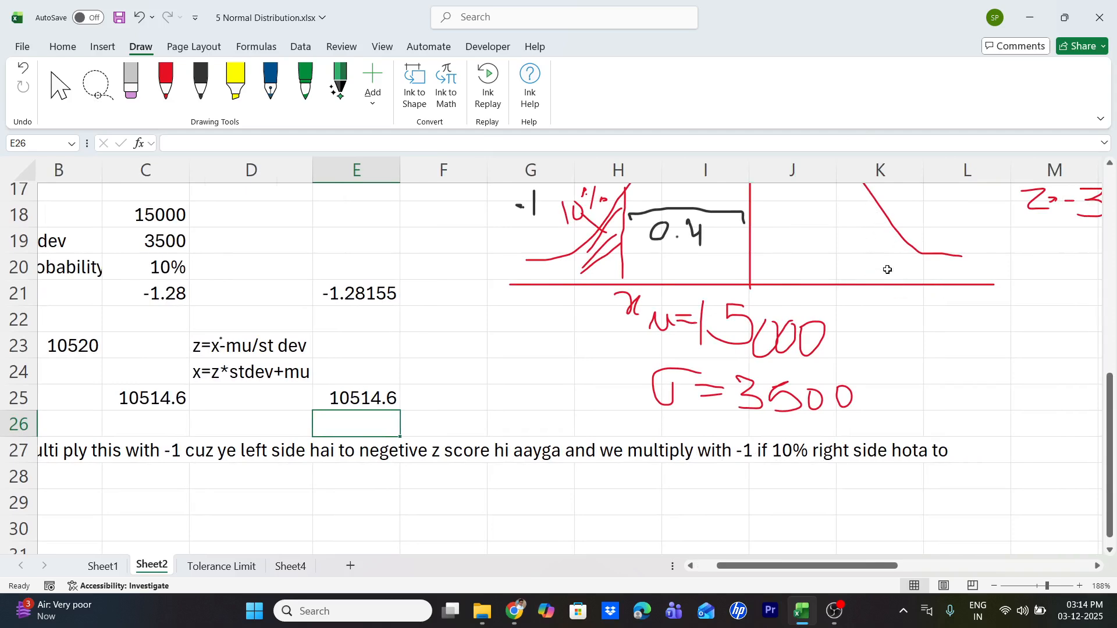
scroll(890, 285, "up", 3)
scroll(890, 285, "right", 10)
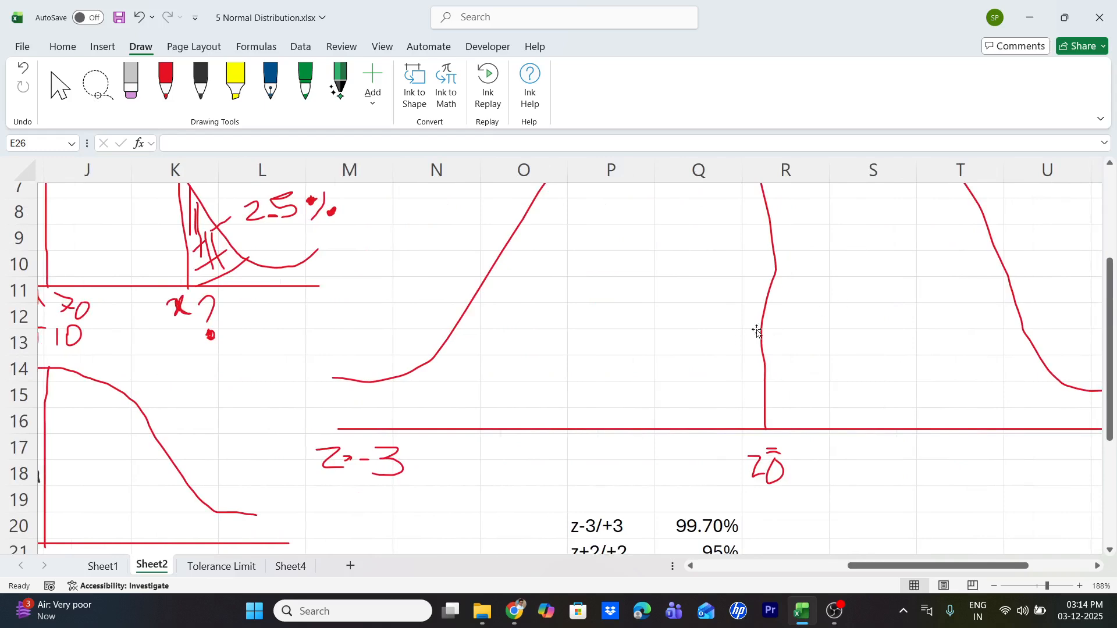
scroll(698, 327, "down", 5, "ctrl")
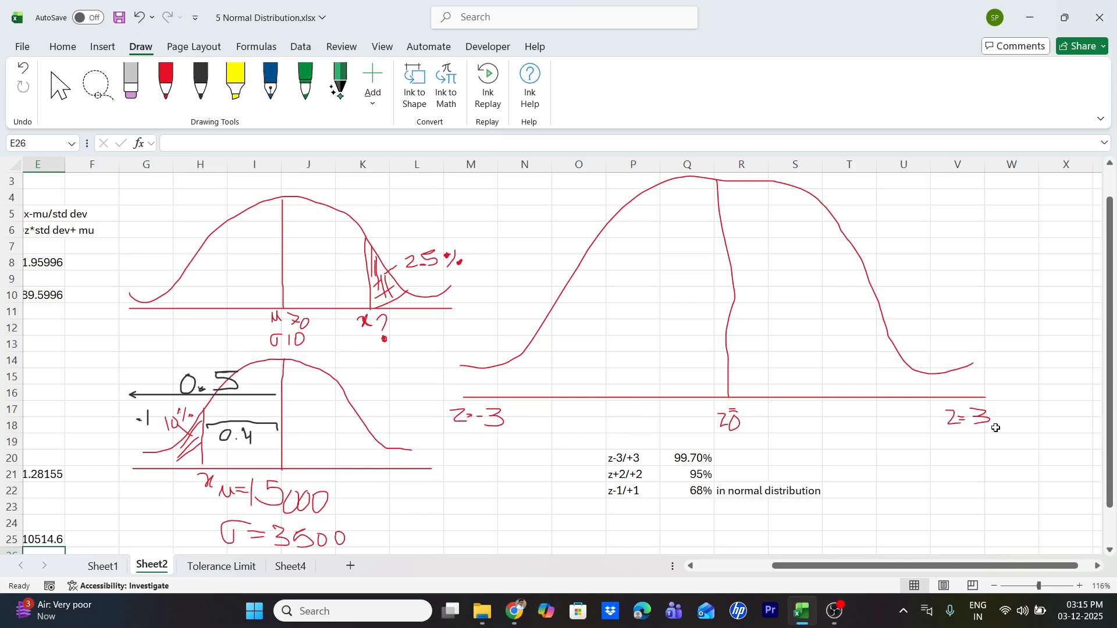
View the confidence interval questions on the Tolerance Limit sheet and switch to Sheet4.
left_click(236, 567)
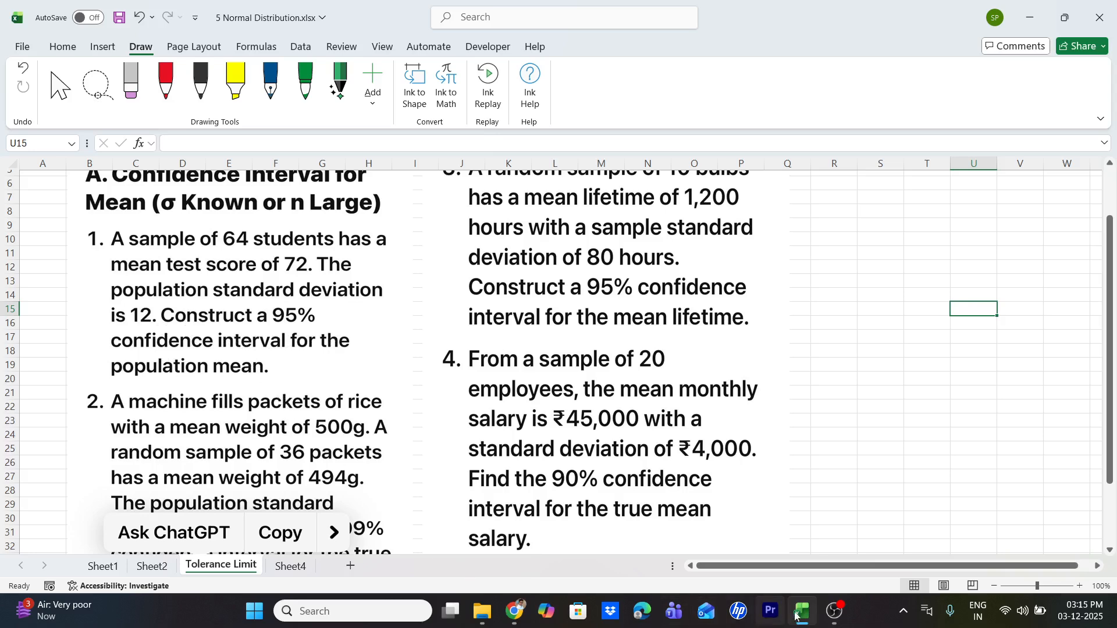
mouse_move(801, 618)
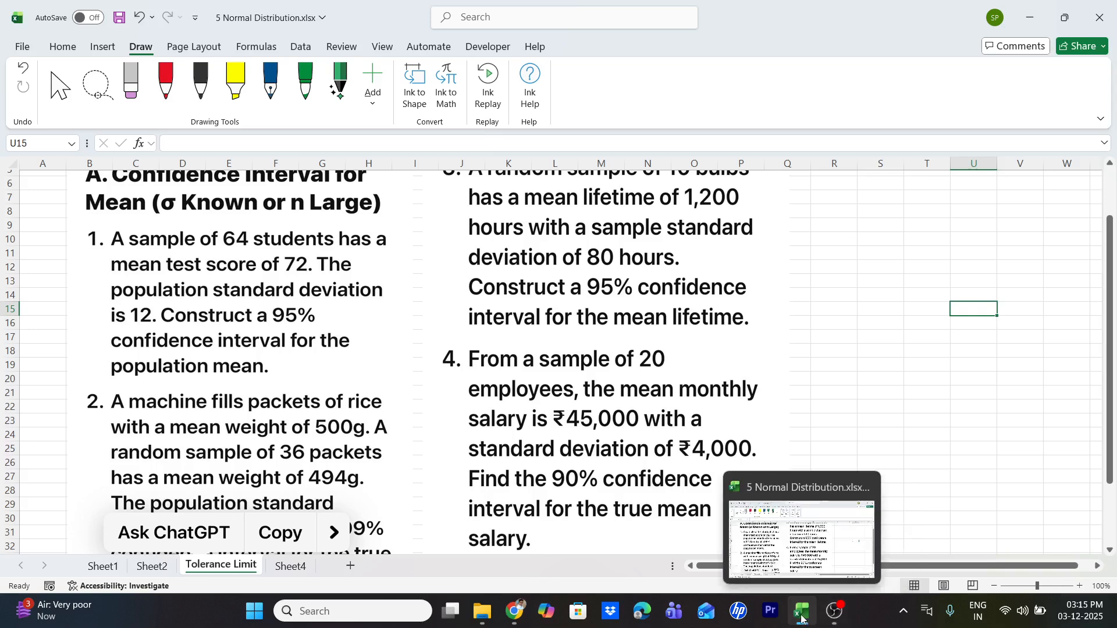
left_click(291, 566)
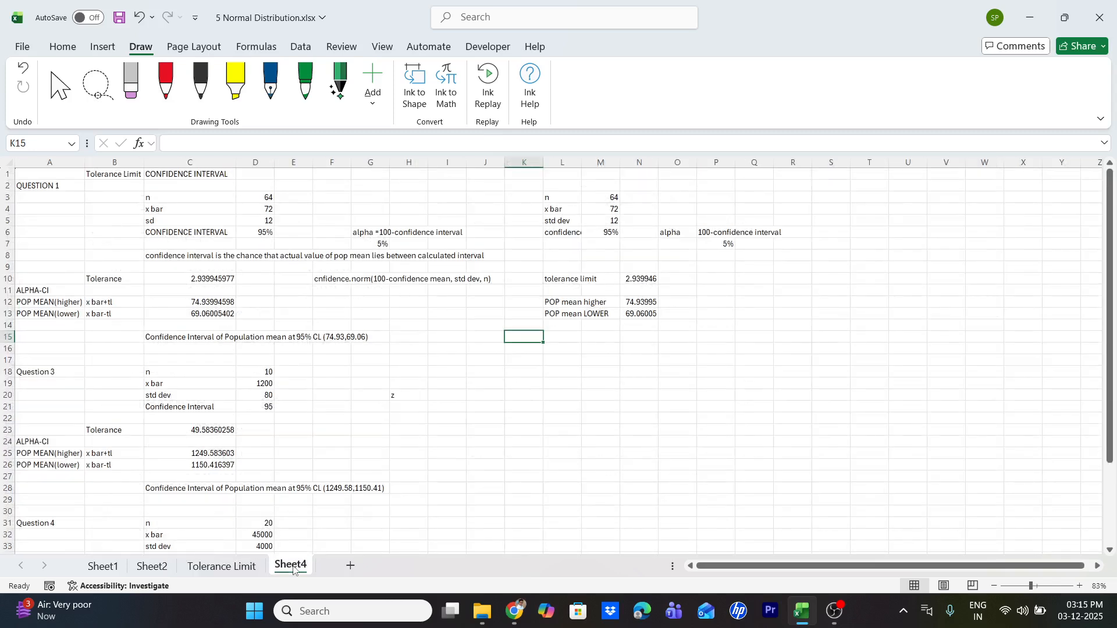
Clear the existing tolerance limit and population mean results from cells L9:N15.
left_click(561, 339)
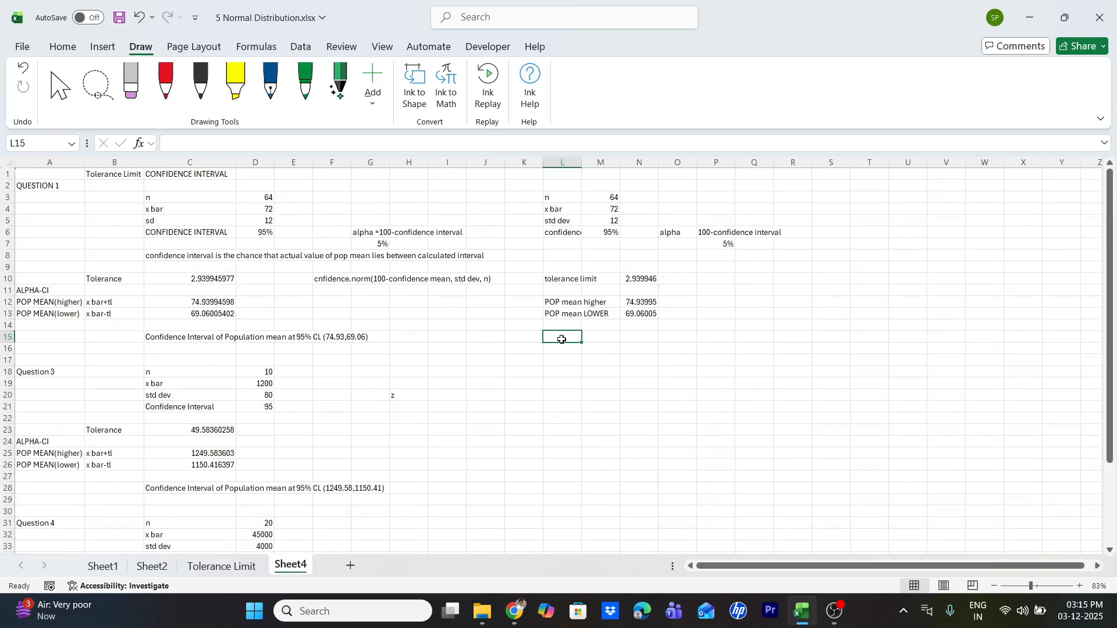
key("shift+Up")
key("shift+Up")
key("shift+Up")
key("shift+Up")
key("shift+Up")
key("shift+Up")
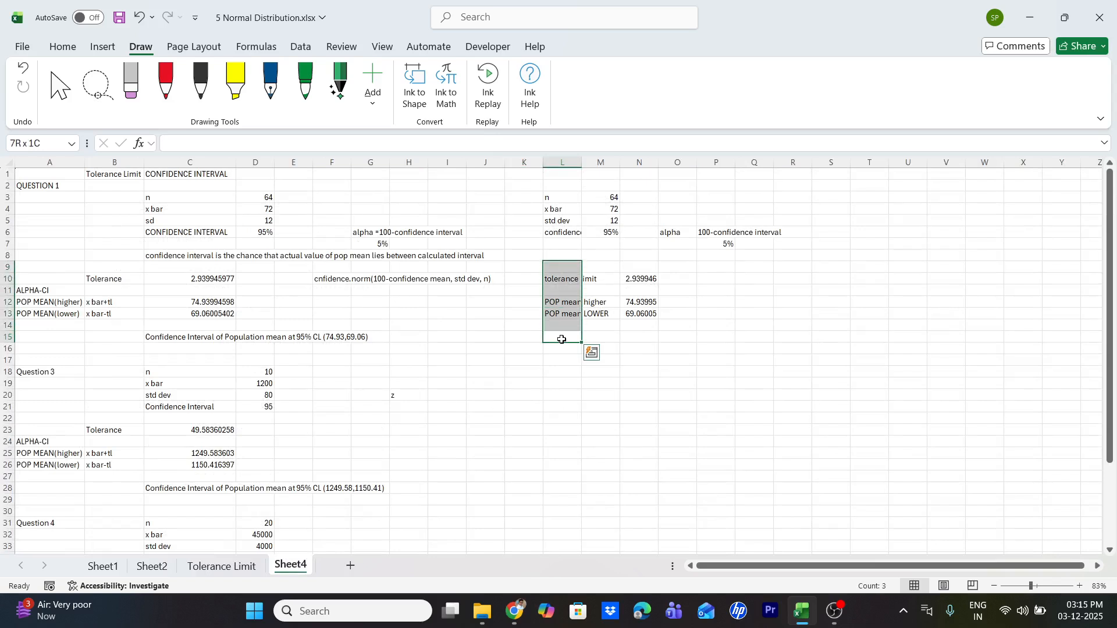
key("shift+Right")
key("shift+Right")
key("Delete")
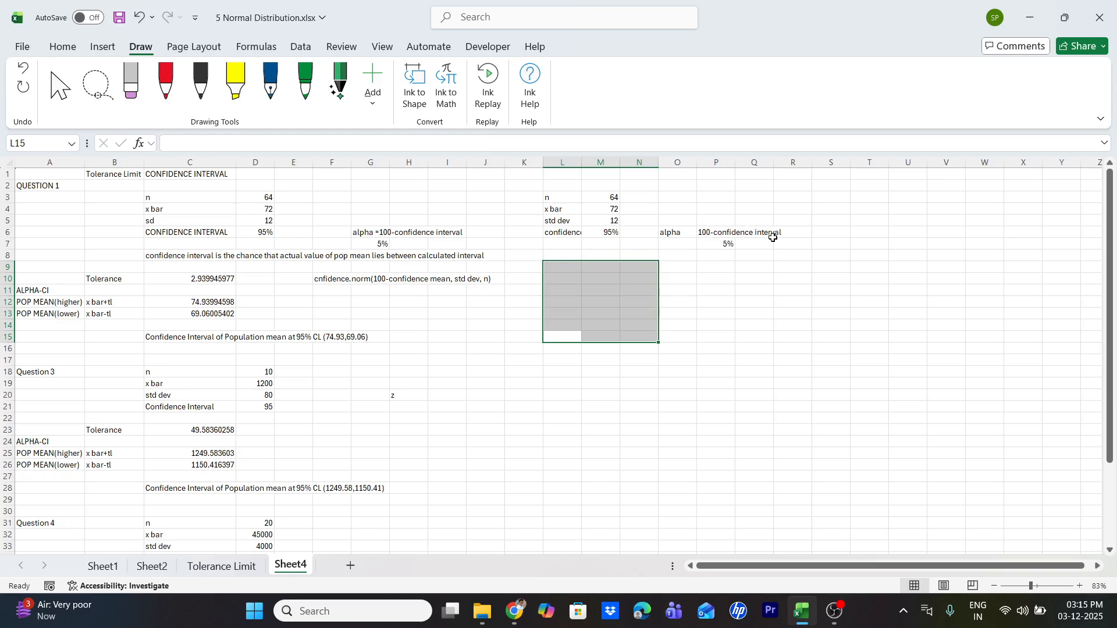
Change the alpha description in cell P6 to "100%-confidence interval".
scroll(698, 261, "up", 10, "ctrl")
scroll(696, 260, "up", 2)
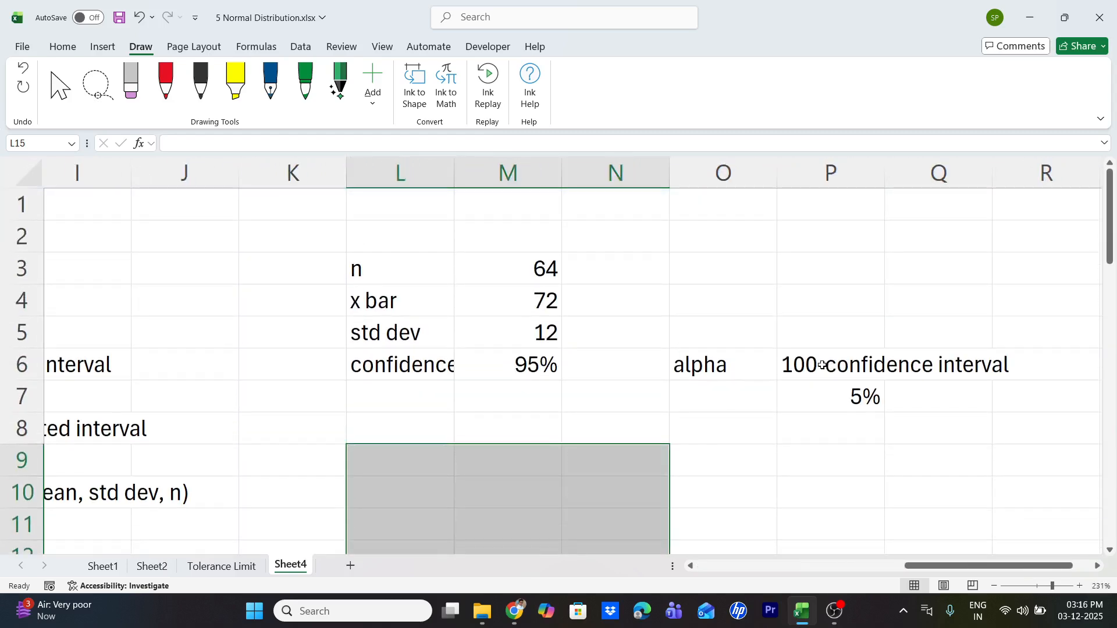
double_click(821, 365)
type("%")
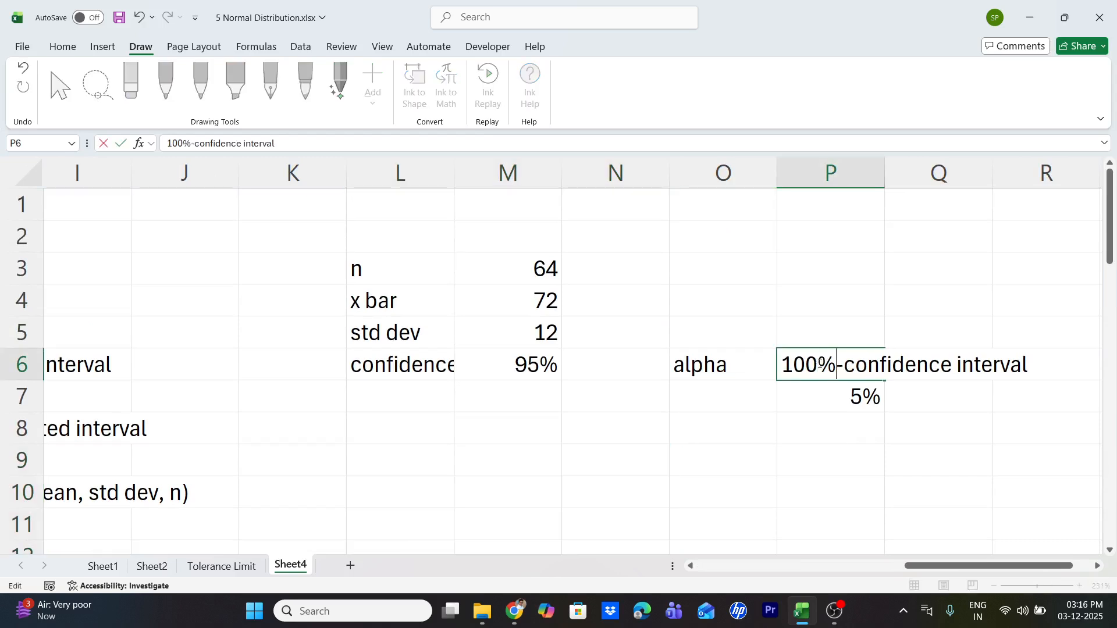
scroll(815, 364, "down", 2)
scroll(723, 361, "up", 1)
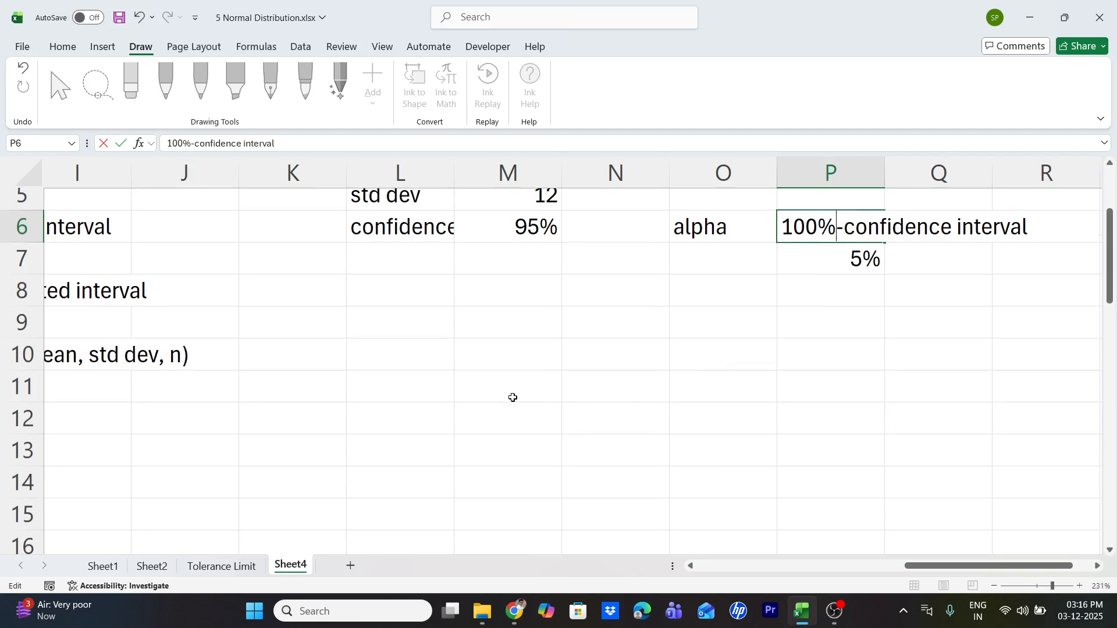
left_click(391, 320)
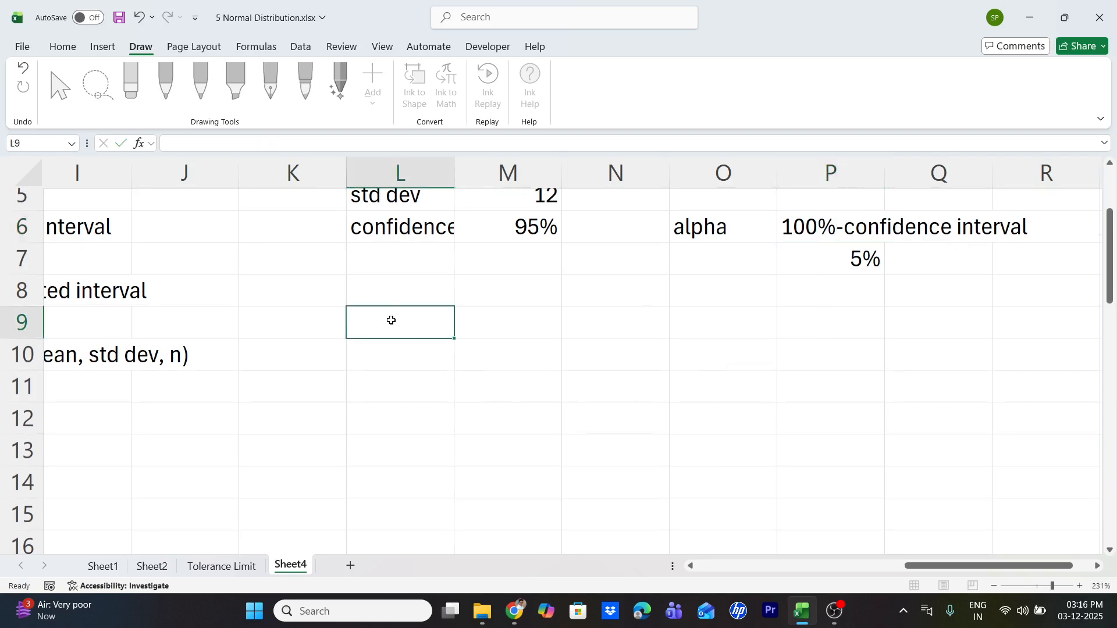
type("=TOL")
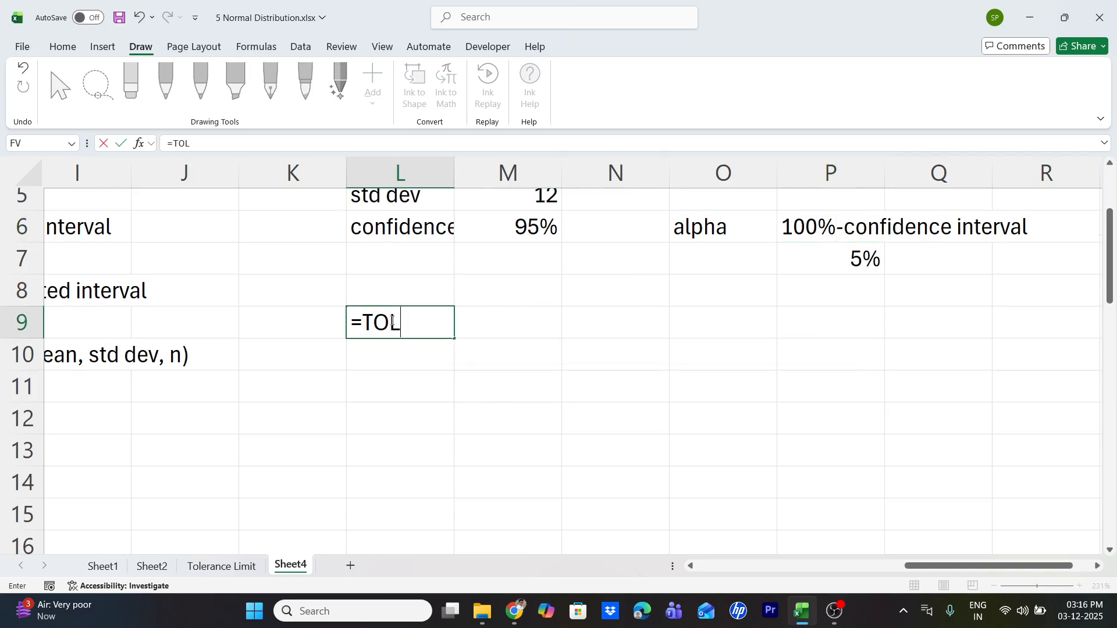
key("BackSpace")
key("BackSpace")
key("BackSpace")
type("CON")
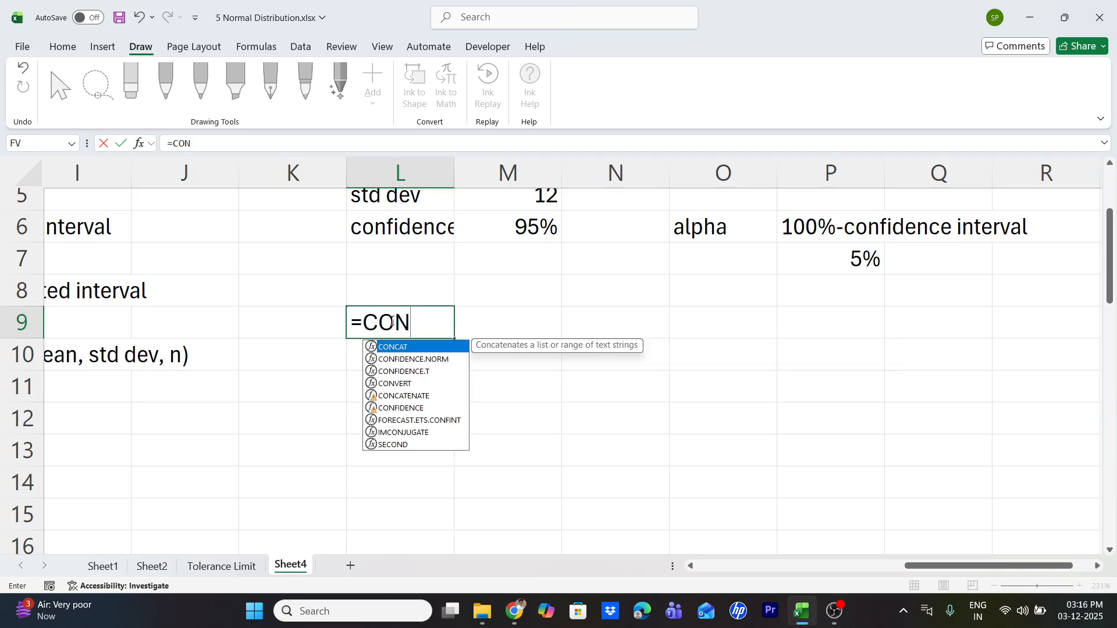
key("BackSpace")
key("BackSpace")
key("BackSpace")
key("BackSpace")
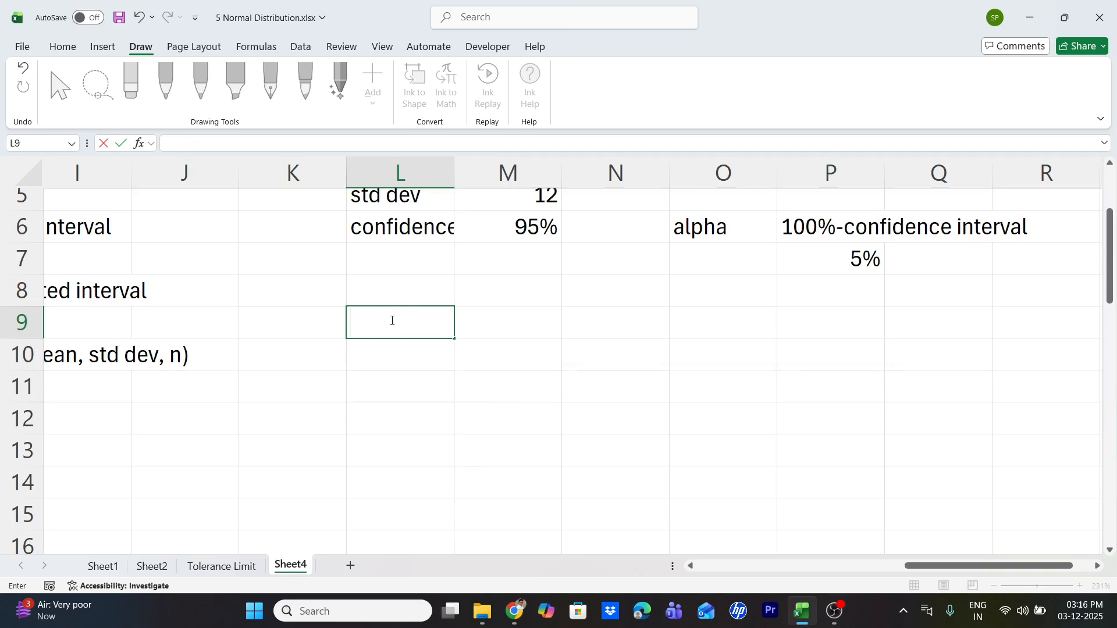
Enter the label "TOLERANCE LIMIT" in cell L9.
type("TOLERANCE")
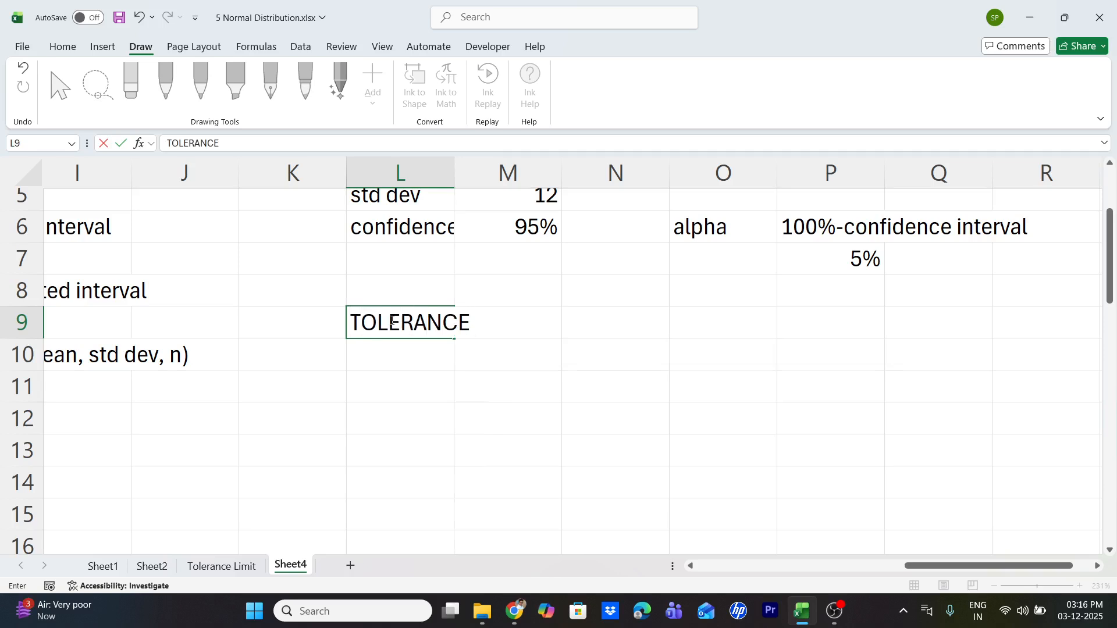
type(" LIMIT")
key("Tab")
Calculate the tolerance limit in cell N9 with the formula =CONFIDENCE.NORM(100%-M6,M5,M3).
key("Tab")
type("=C")
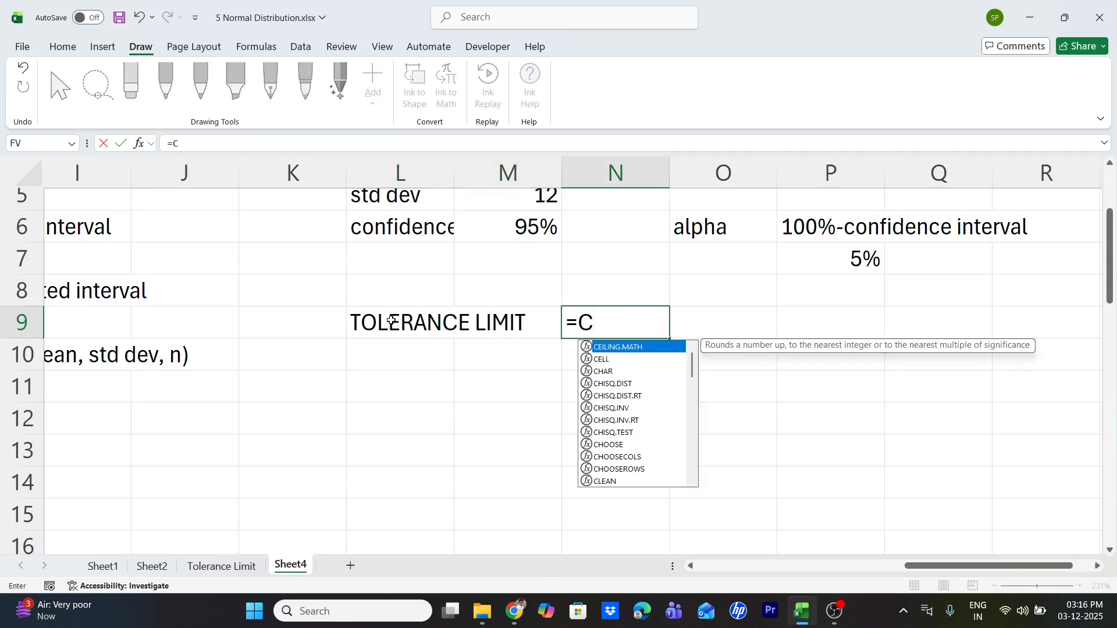
type("ON")
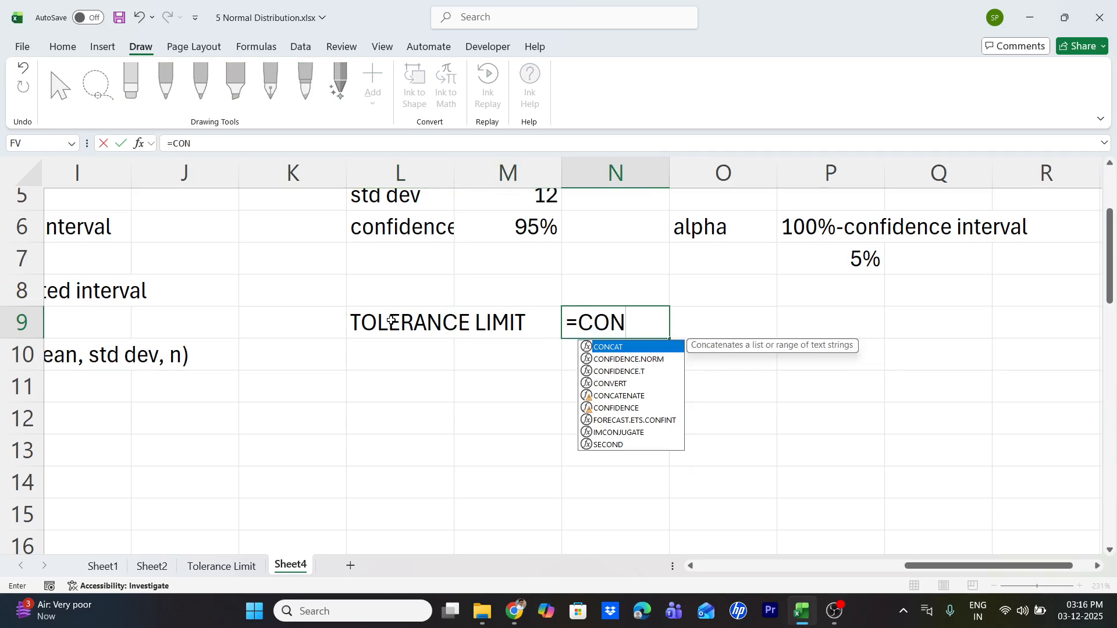
type("FI")
key("Tab")
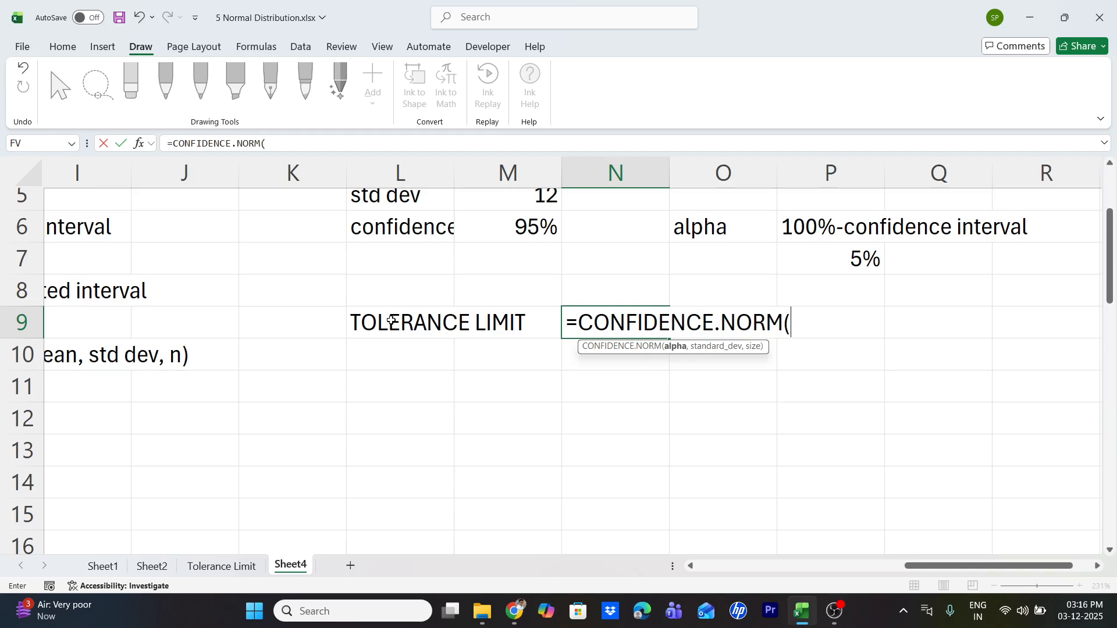
type("1000")
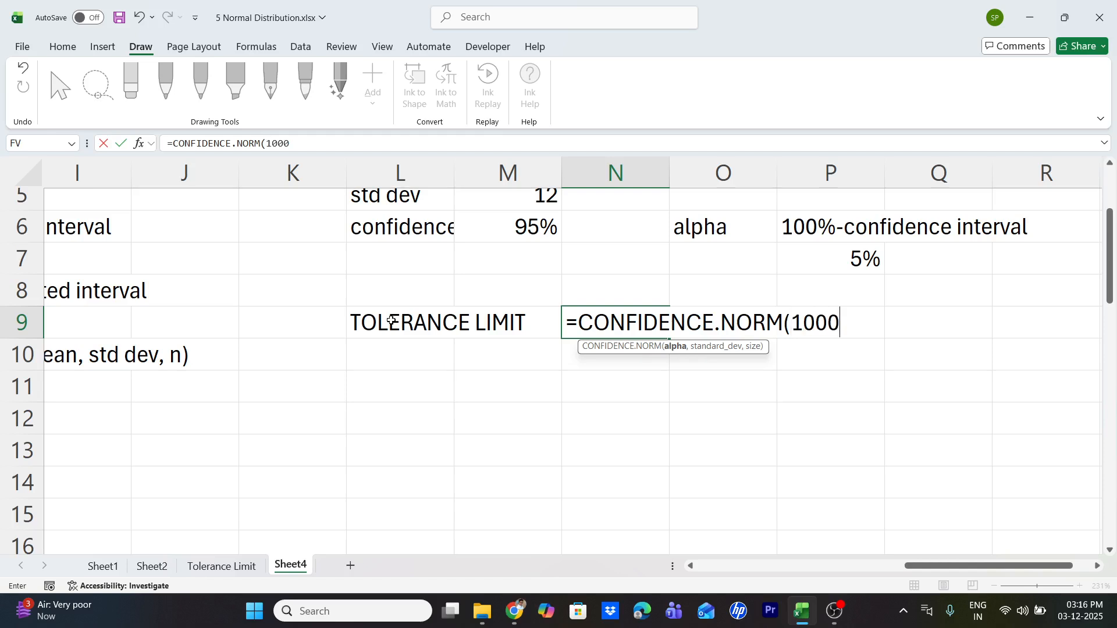
key("BackSpace")
type("%-")
left_click(493, 238)
type(",")
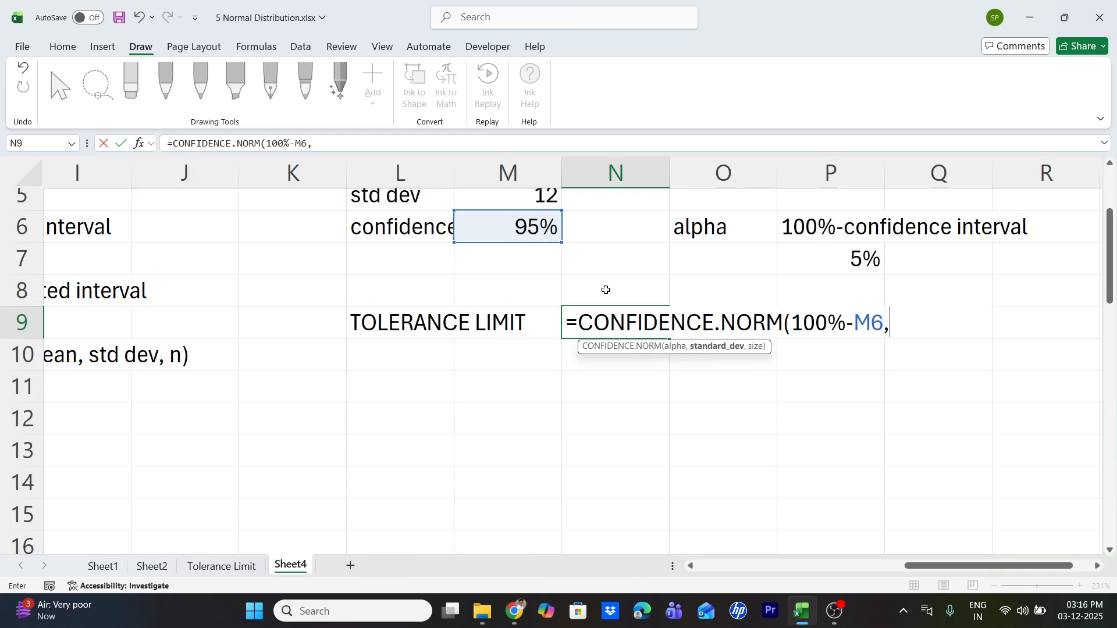
scroll(606, 290, "up", 2)
left_click(529, 327)
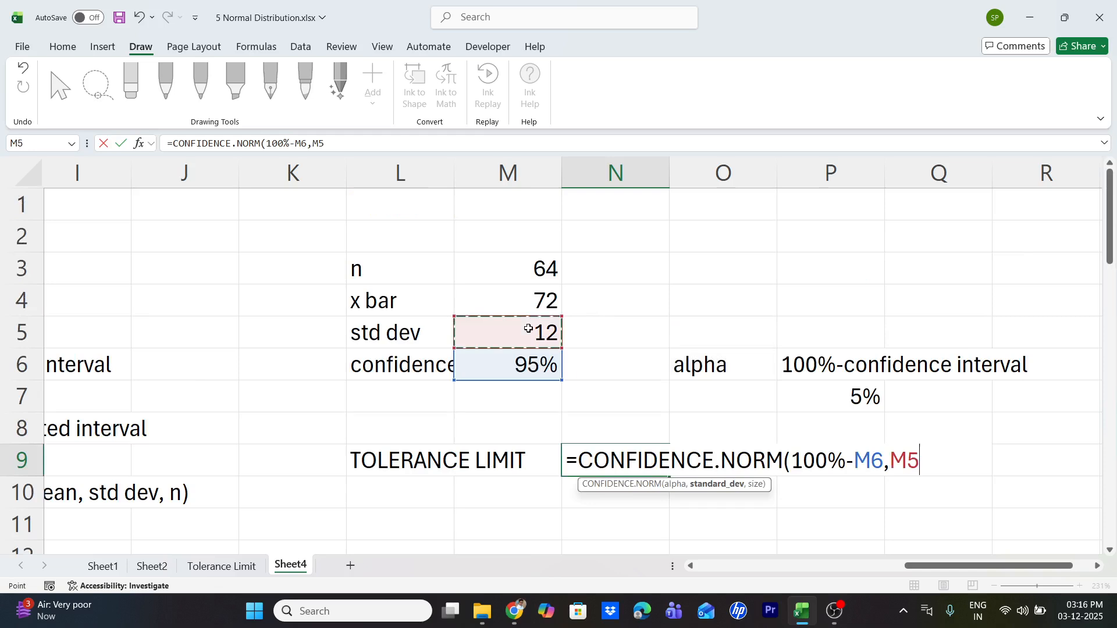
type(",")
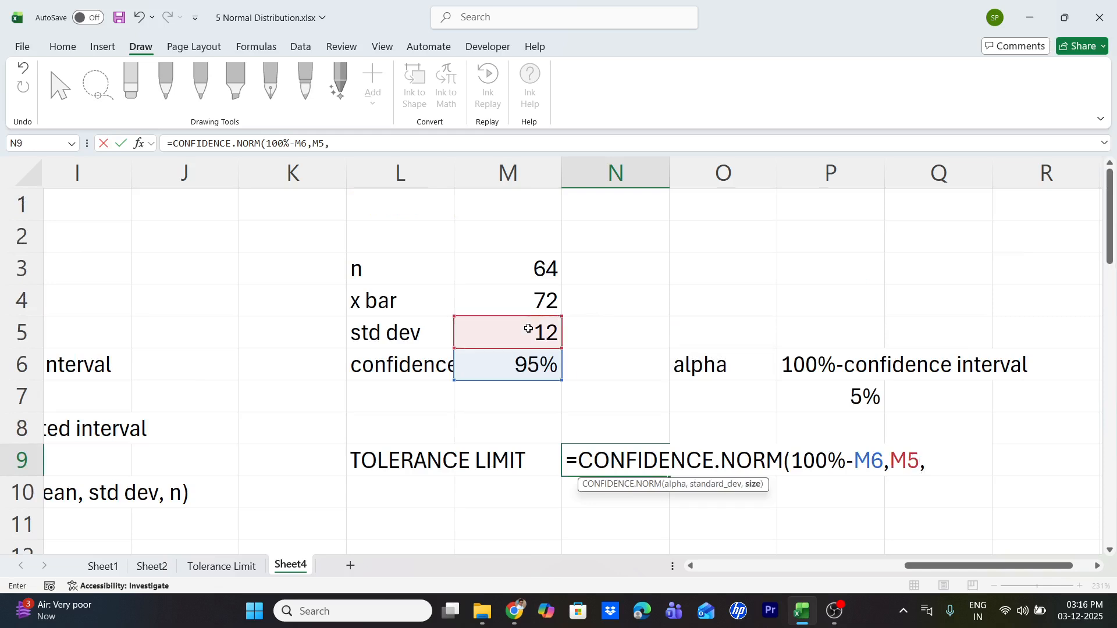
left_click(536, 277)
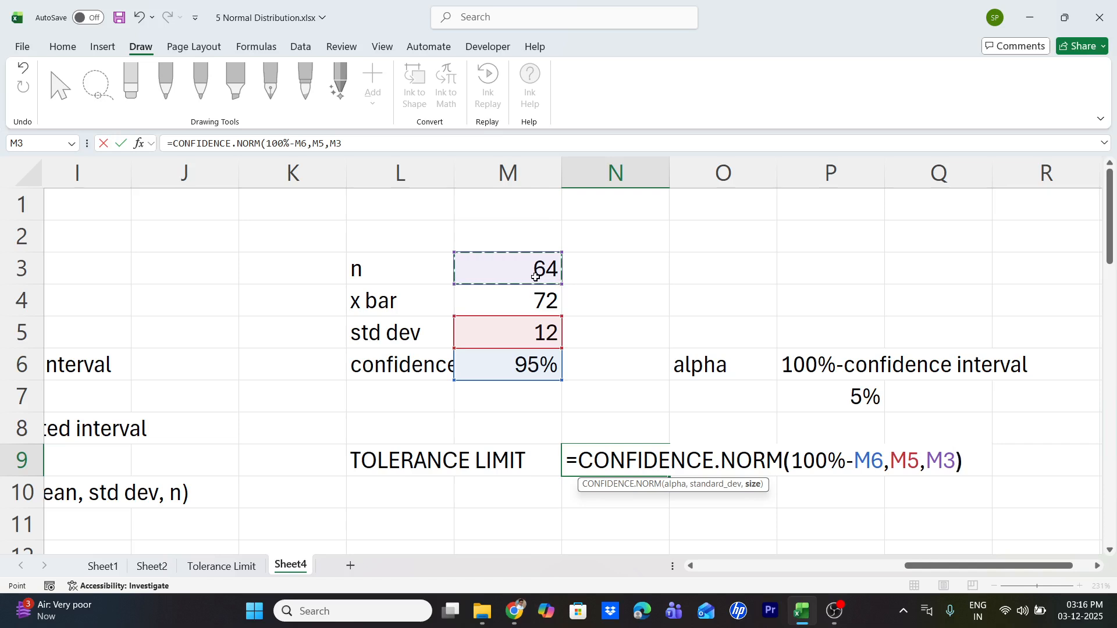
key("Return")
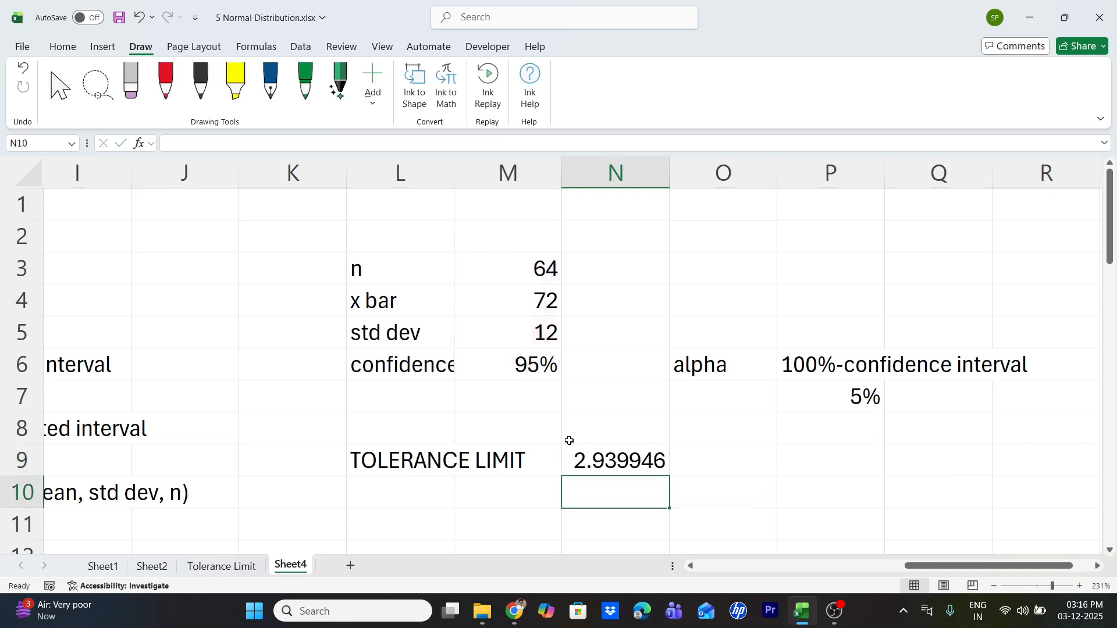
Enter the label "POP Mean (higher)" in cell L11.
scroll(569, 441, "down", 2)
left_click(414, 441)
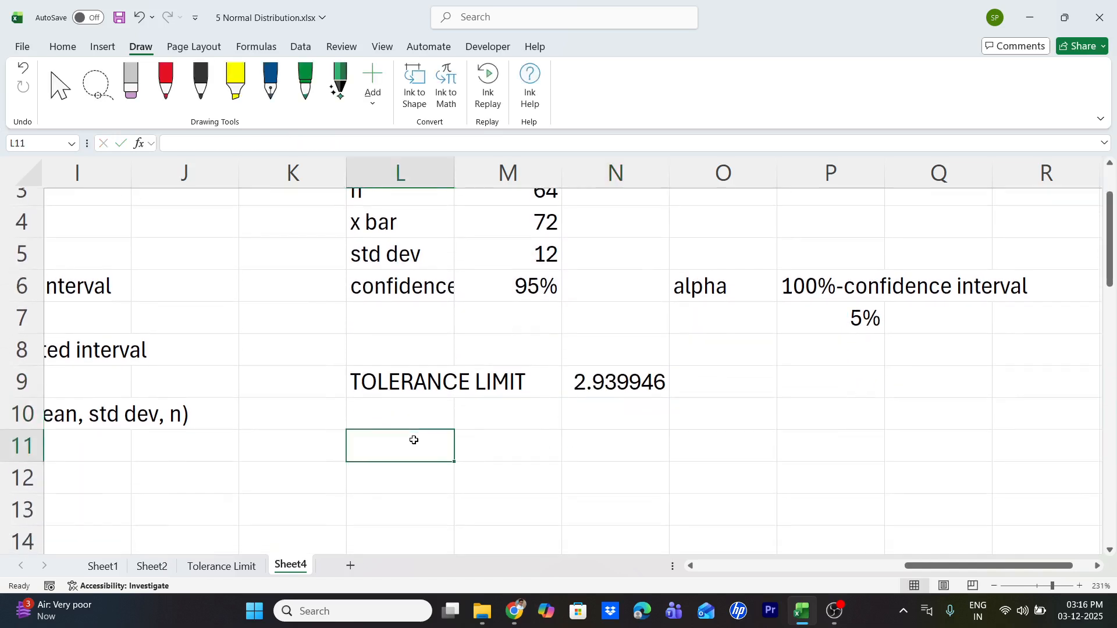
type("POP")
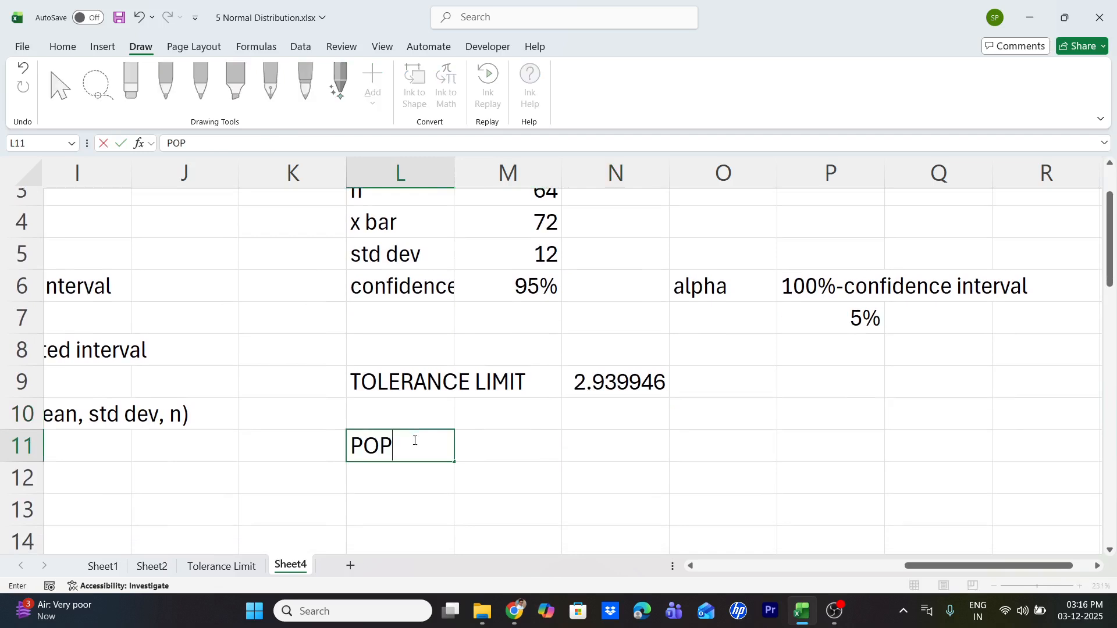
type("Mean")
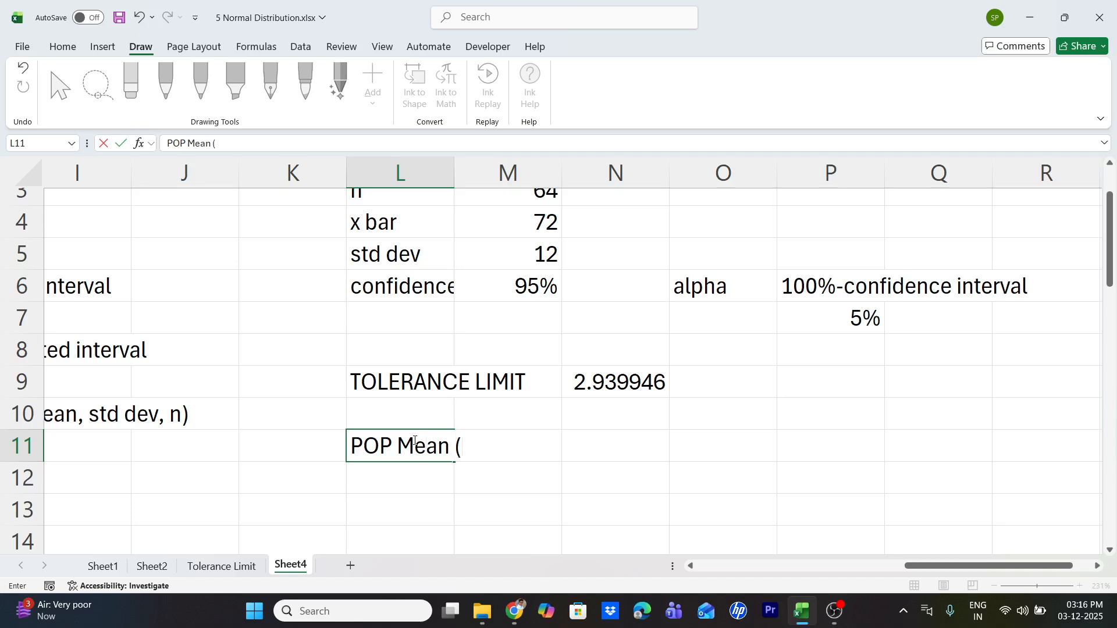
type(" (high")
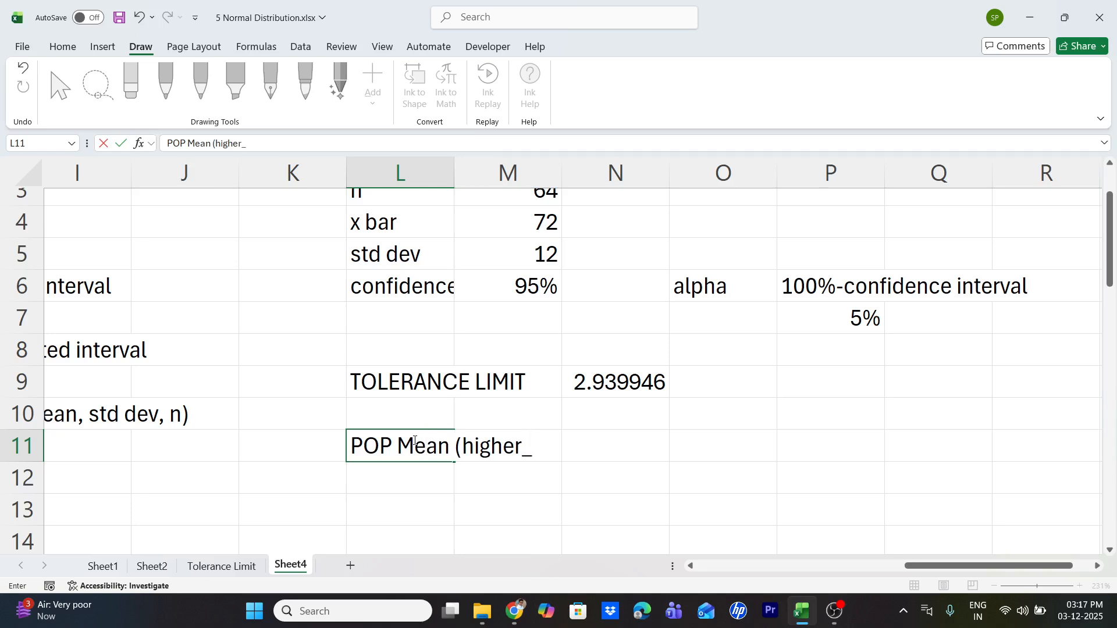
type("er)")
key("Return")
Enter the label "POP Mean (lower)" in cell L12.
type("pop")
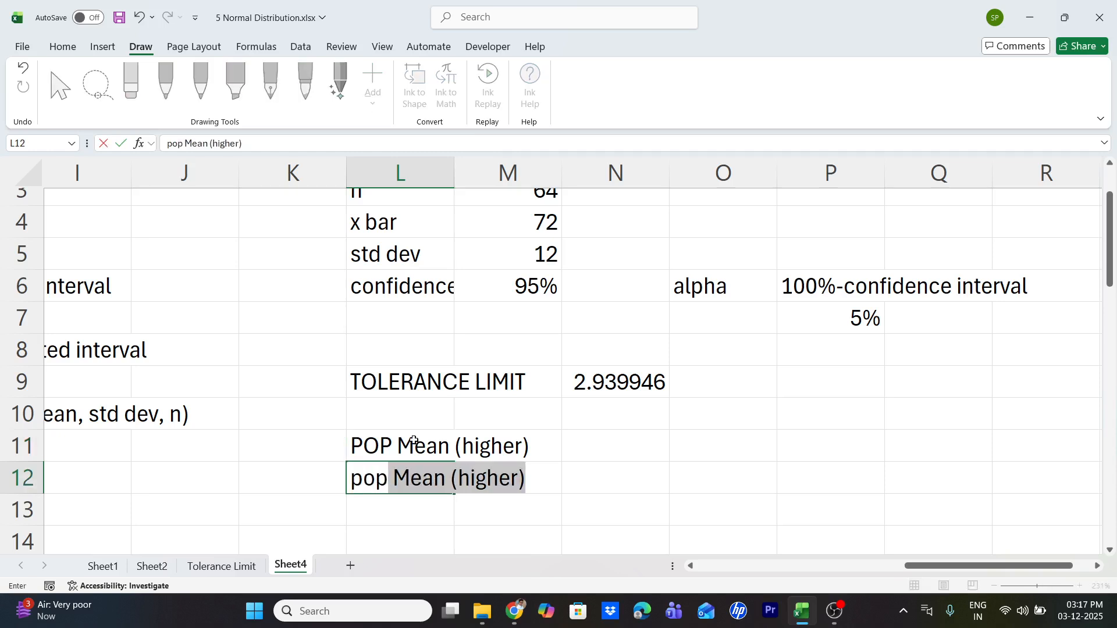
key("Tab")
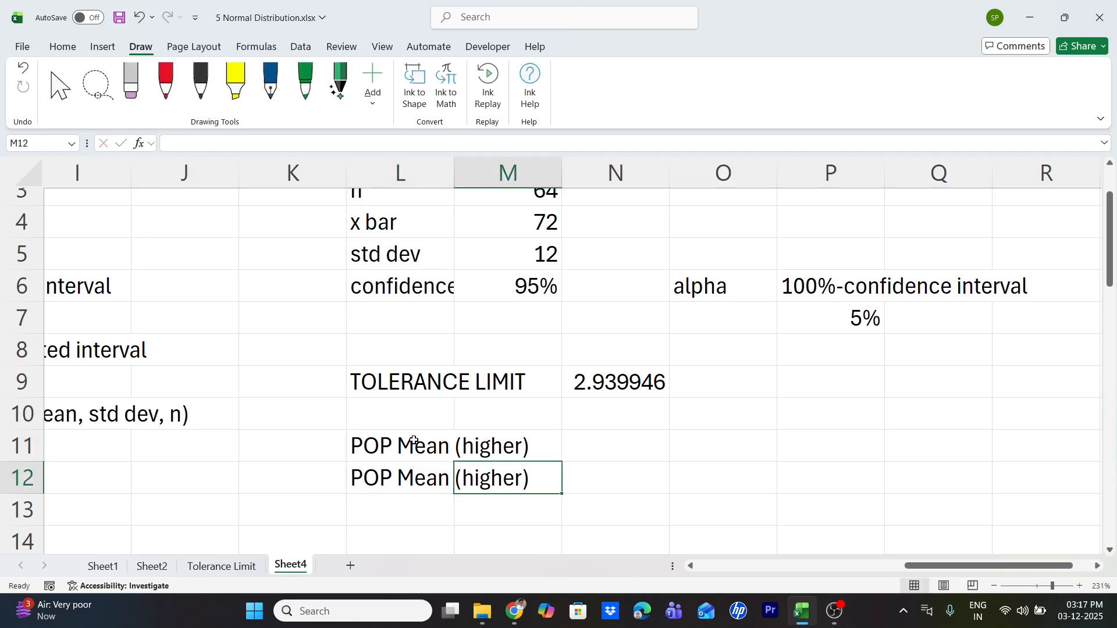
left_click(447, 492)
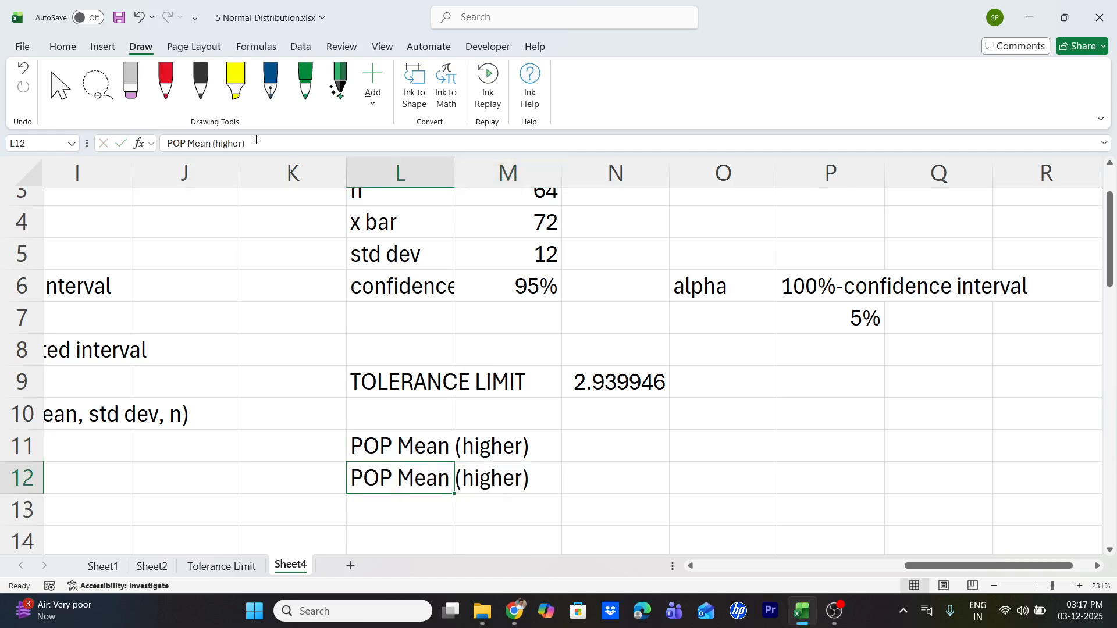
left_click(233, 144)
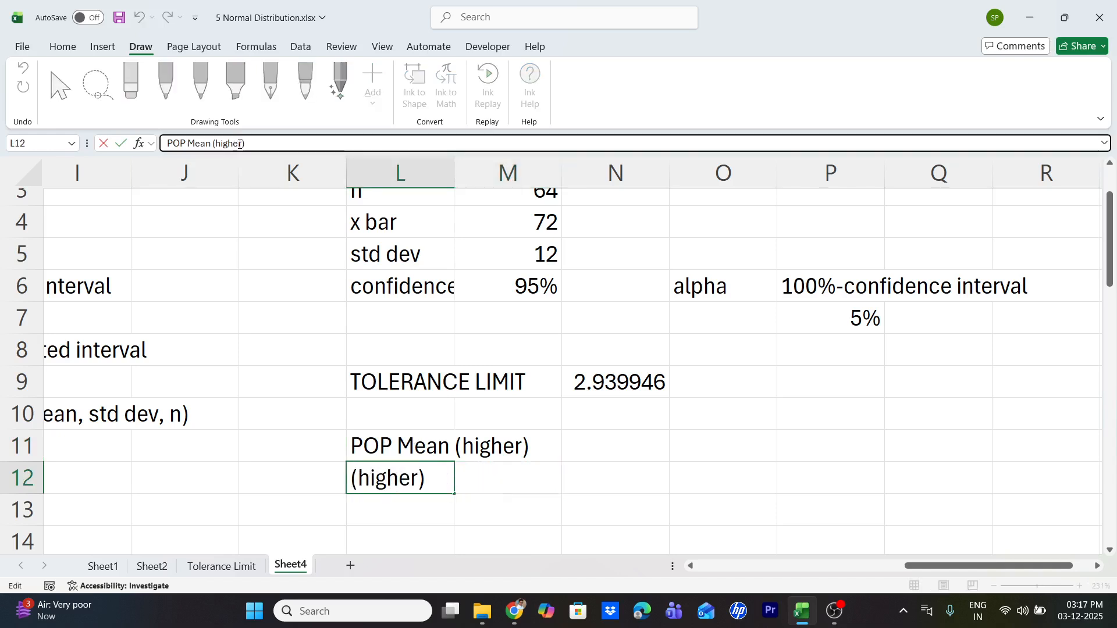
key("BackSpace")
key("BackSpace")
key("BackSpace")
key("BackSpace")
type("low")
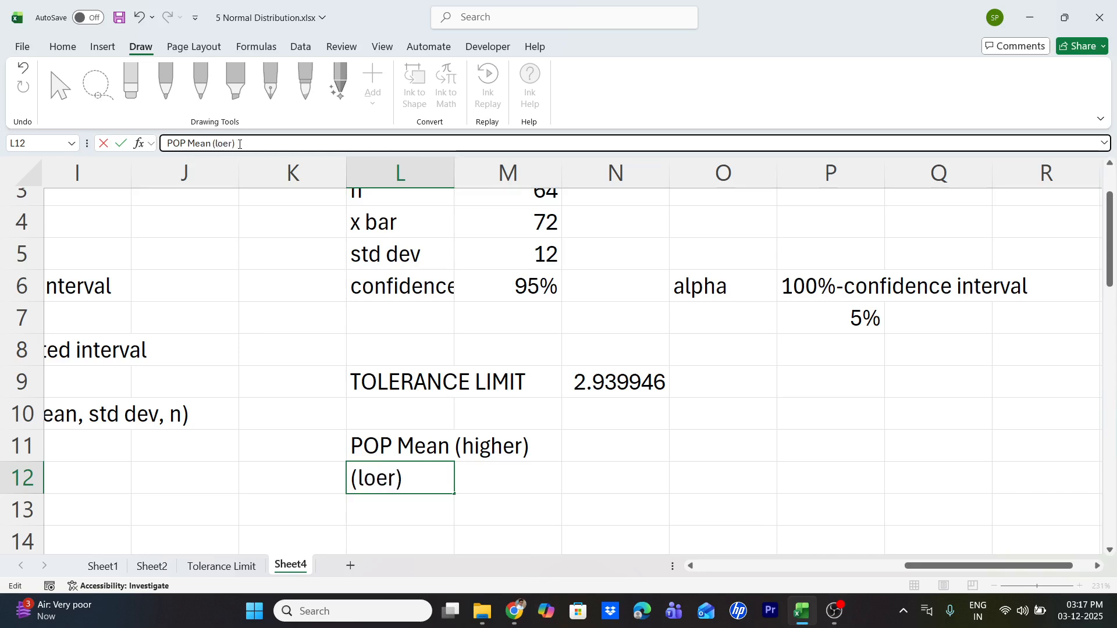
key("Return")
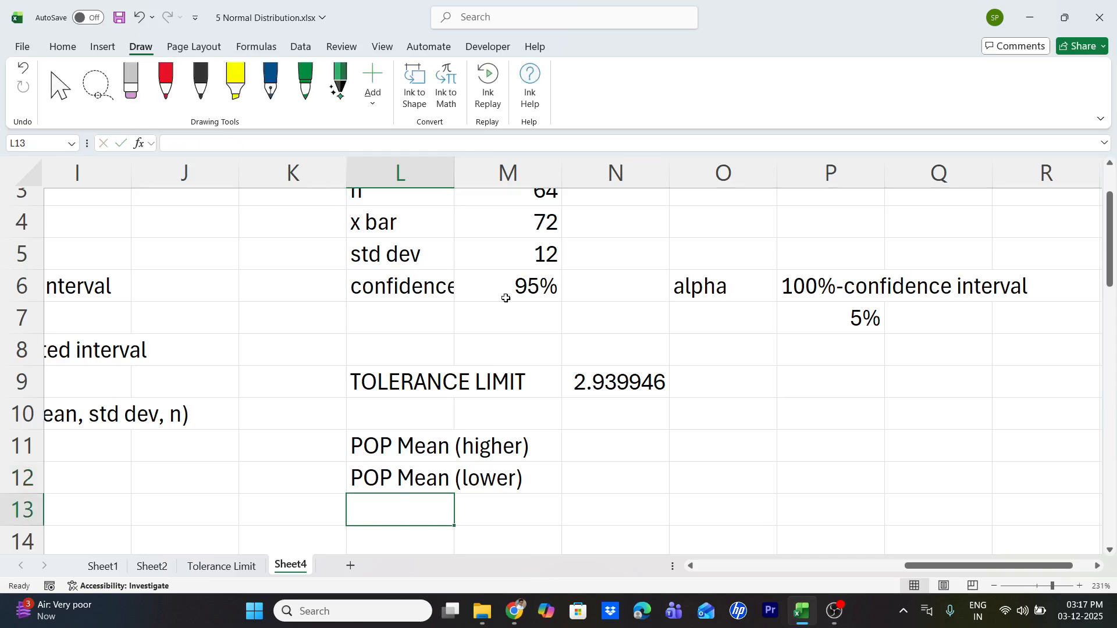
Note the formula for the higher population mean as "x bar+ tl" in cell P11.
left_click(623, 435)
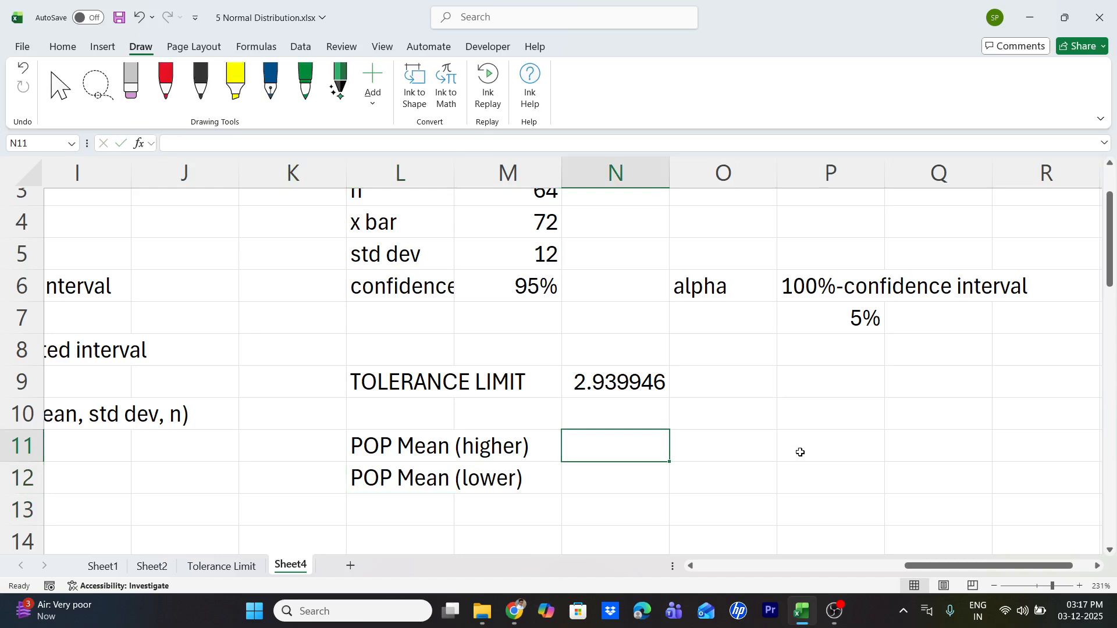
left_click(800, 452)
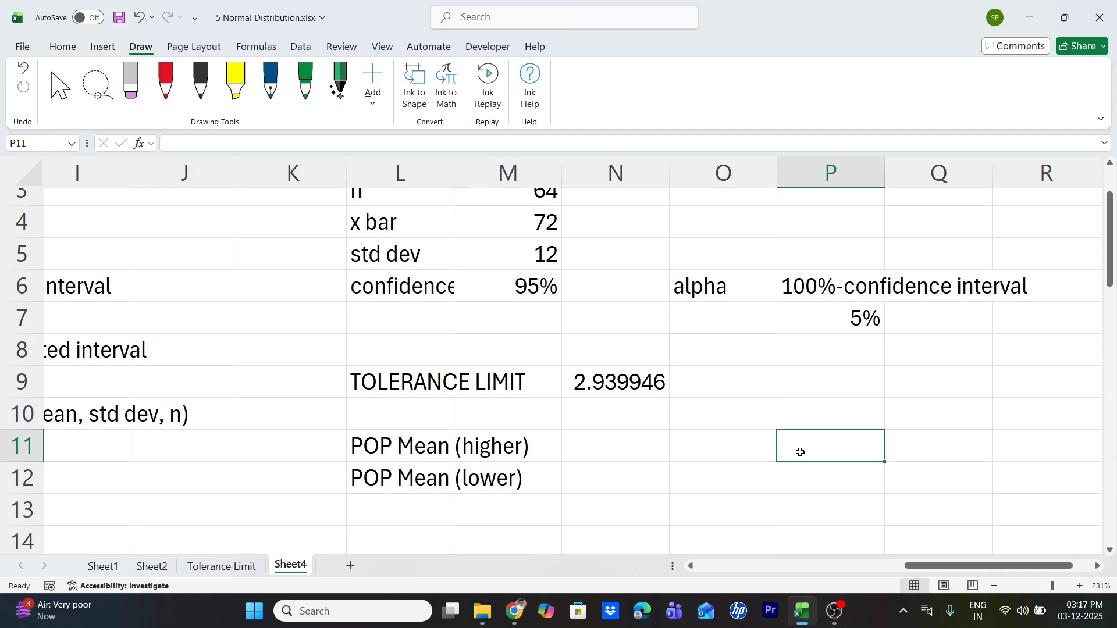
type("to")
key("BackSpace")
key("BackSpace")
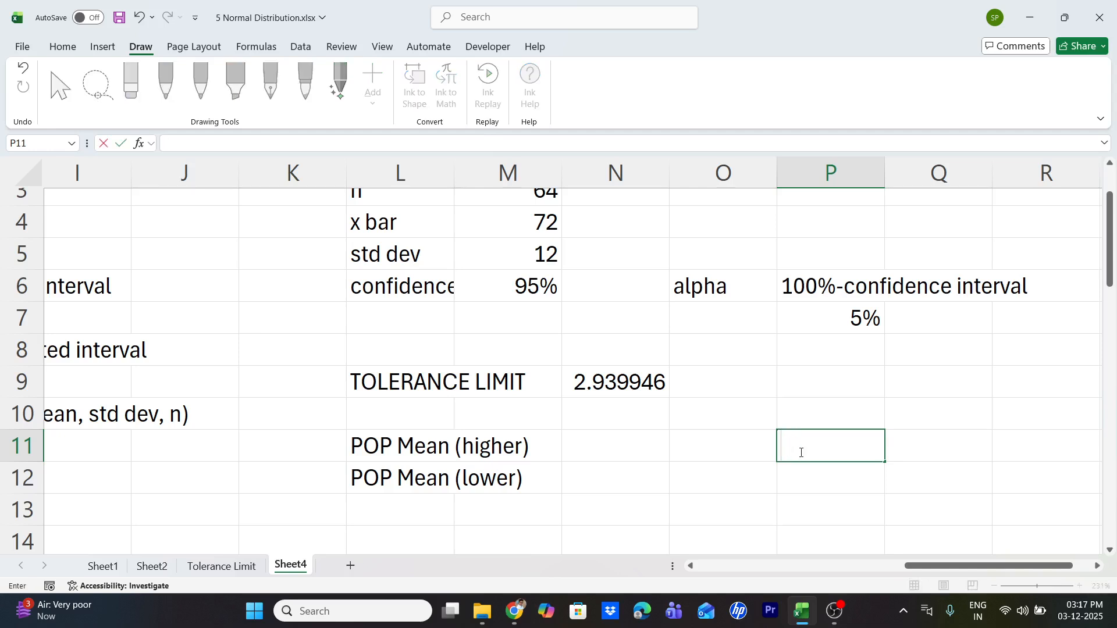
type("x bar")
scroll(750, 326, "up", 1)
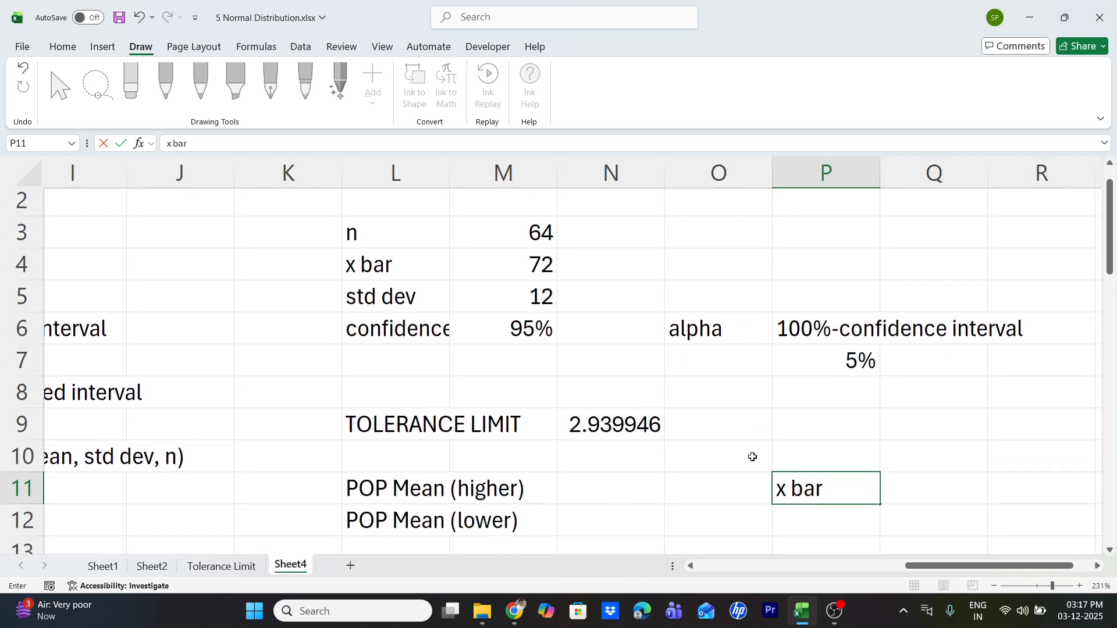
type("+ tl")
key("Return")
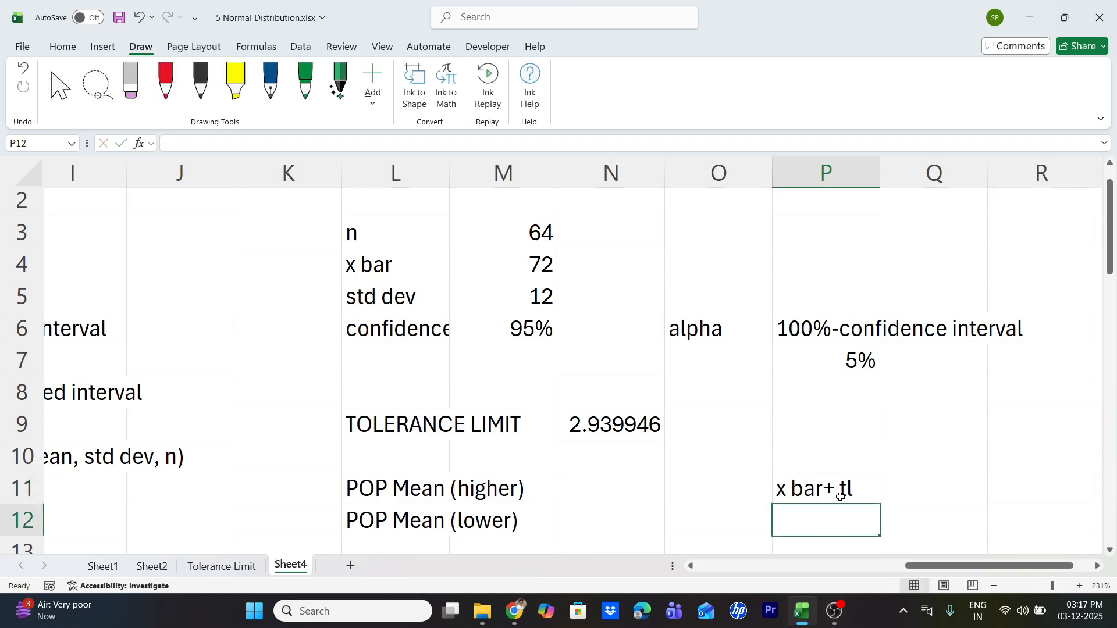
Note the formula for the lower population mean as "x bar- tl" in cell P12.
type("x bar+ tl")
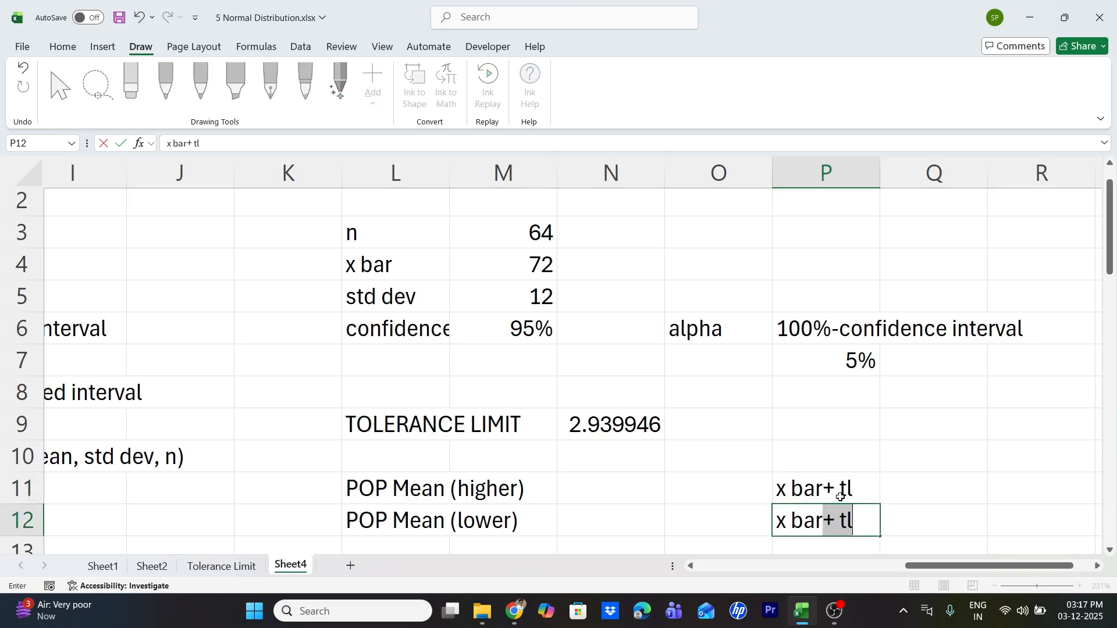
key("Tab")
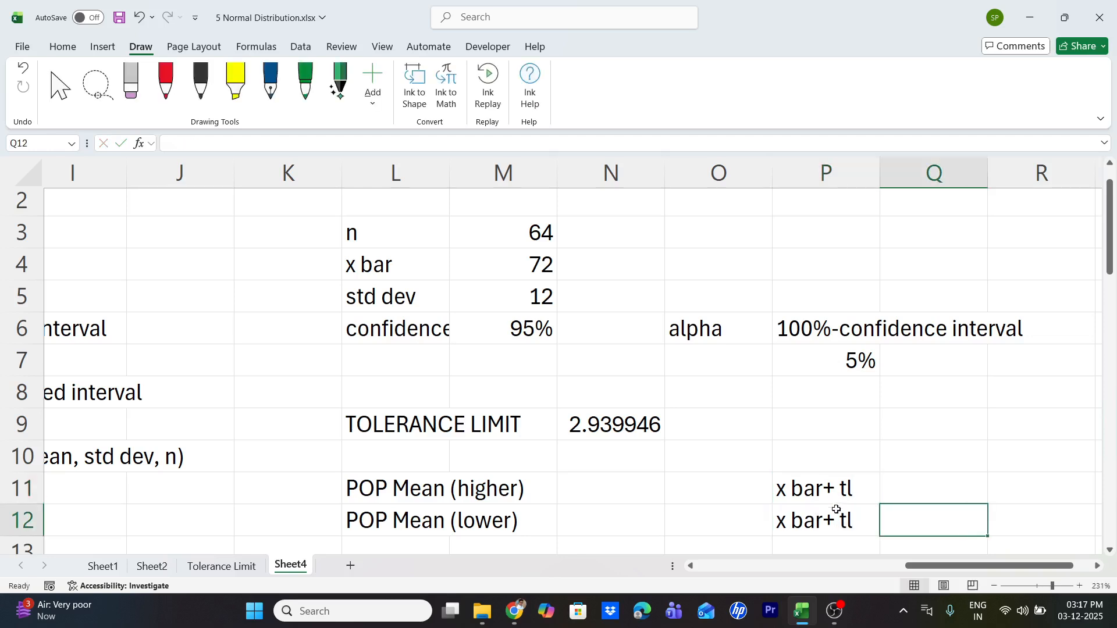
left_click(835, 509)
double_click(833, 521)
key("BackSpace")
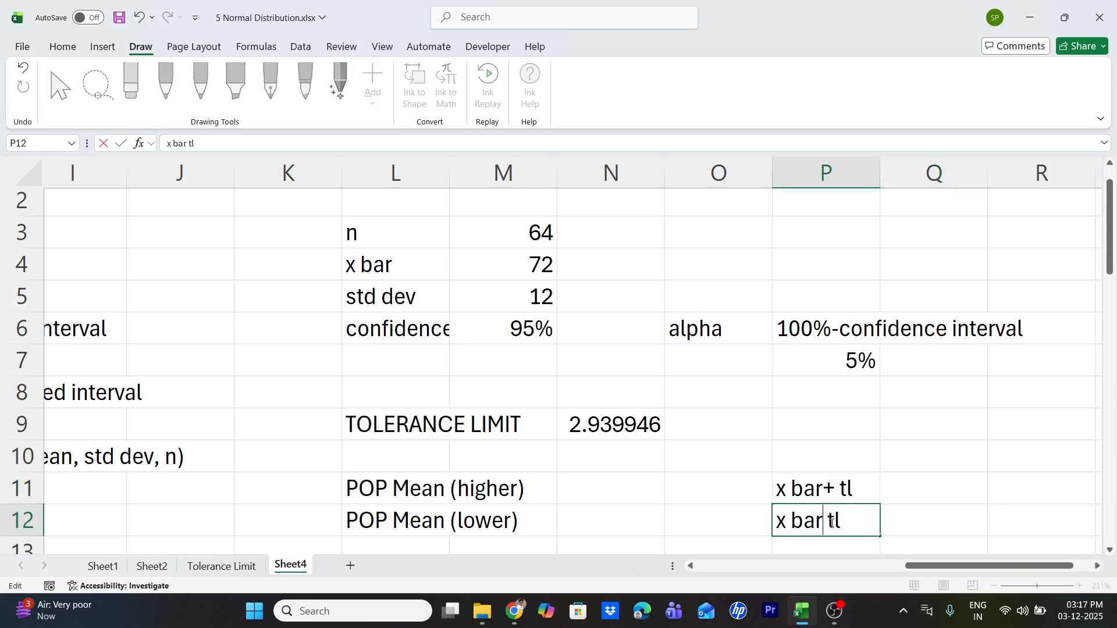
type("-")
Calculate the higher population mean in cell N11 with the formula =M4+N9.
left_click(649, 493)
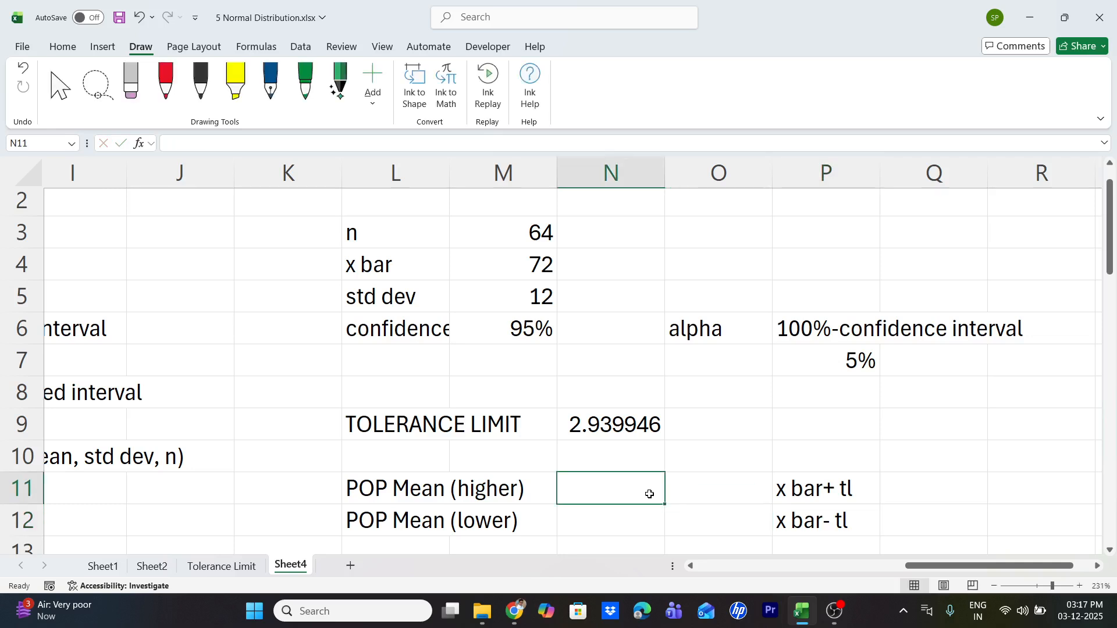
type("=")
left_click(527, 256)
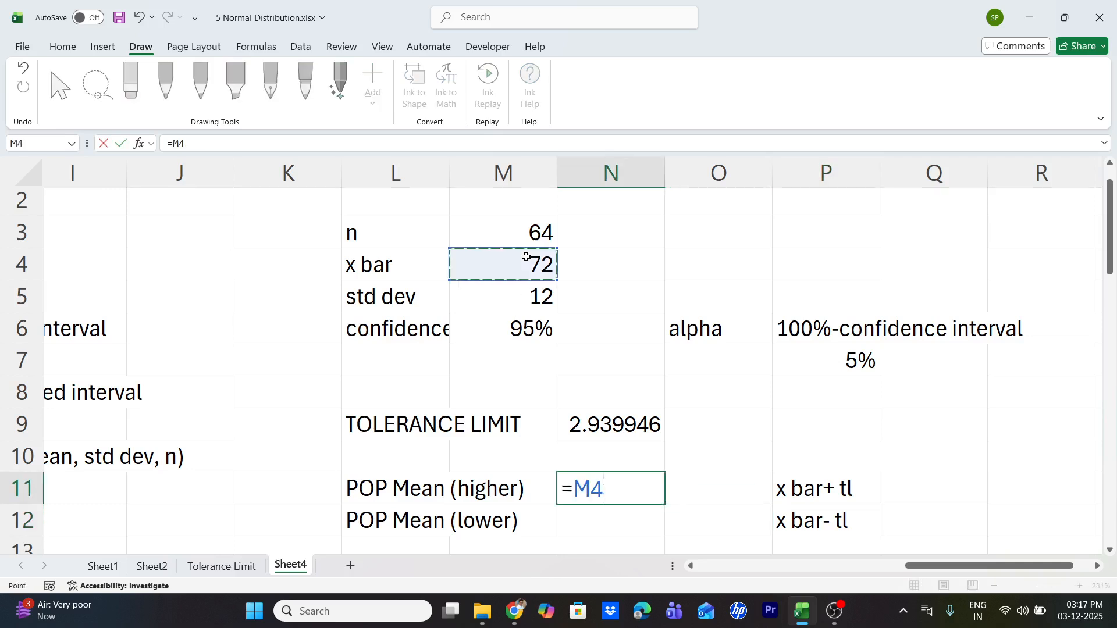
type("+")
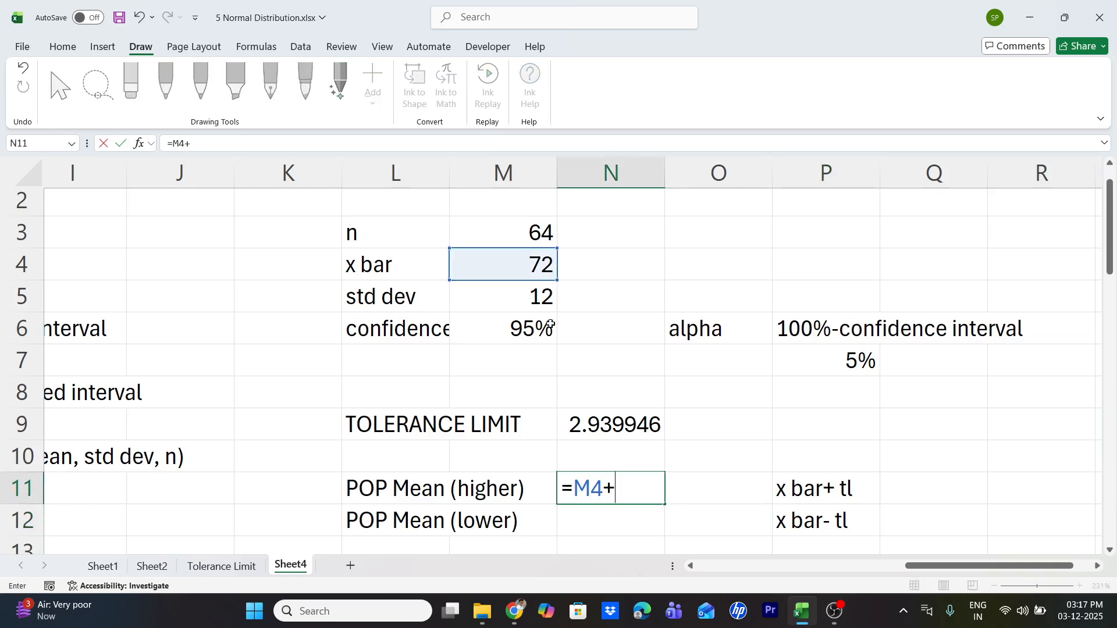
left_click(606, 431)
key("Return")
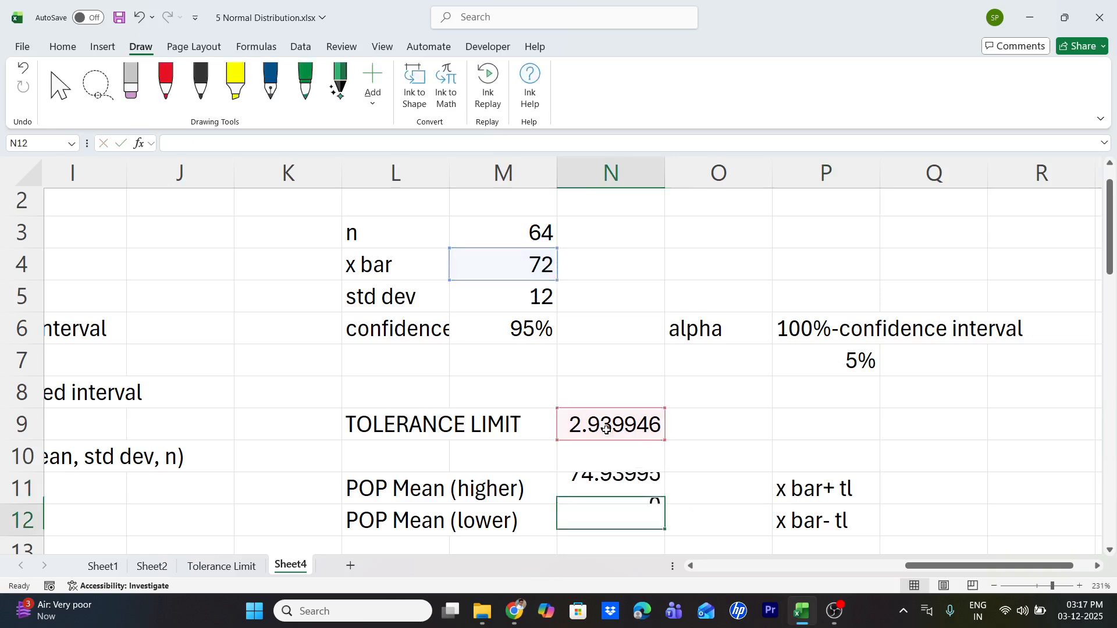
Calculate the lower population mean in cell N12 with the formula =M4-N9.
type("=")
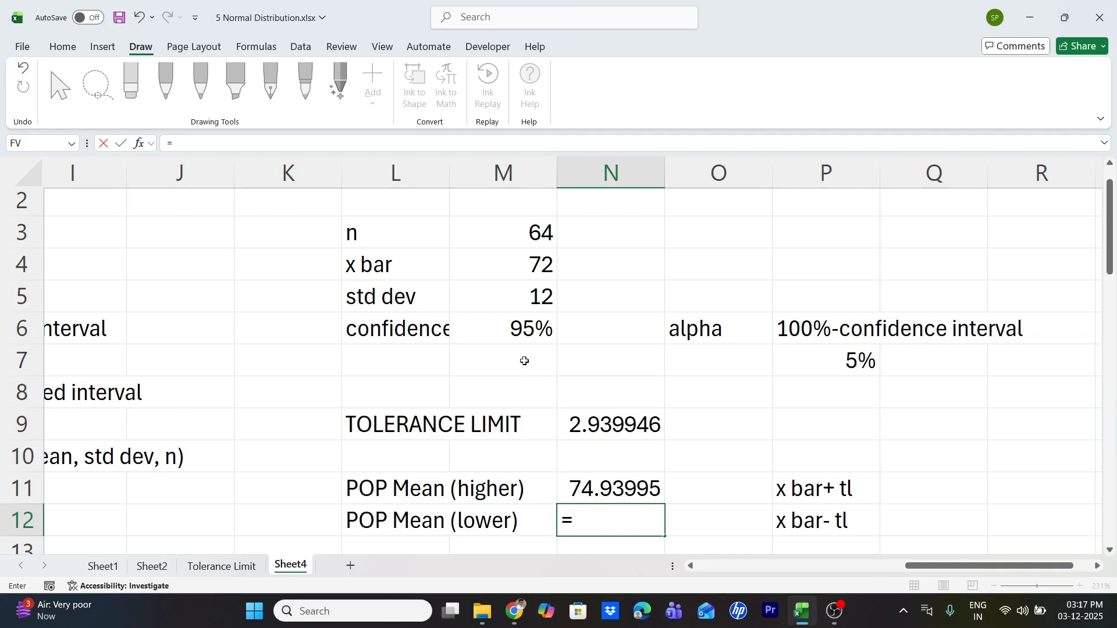
left_click(535, 265)
type("-")
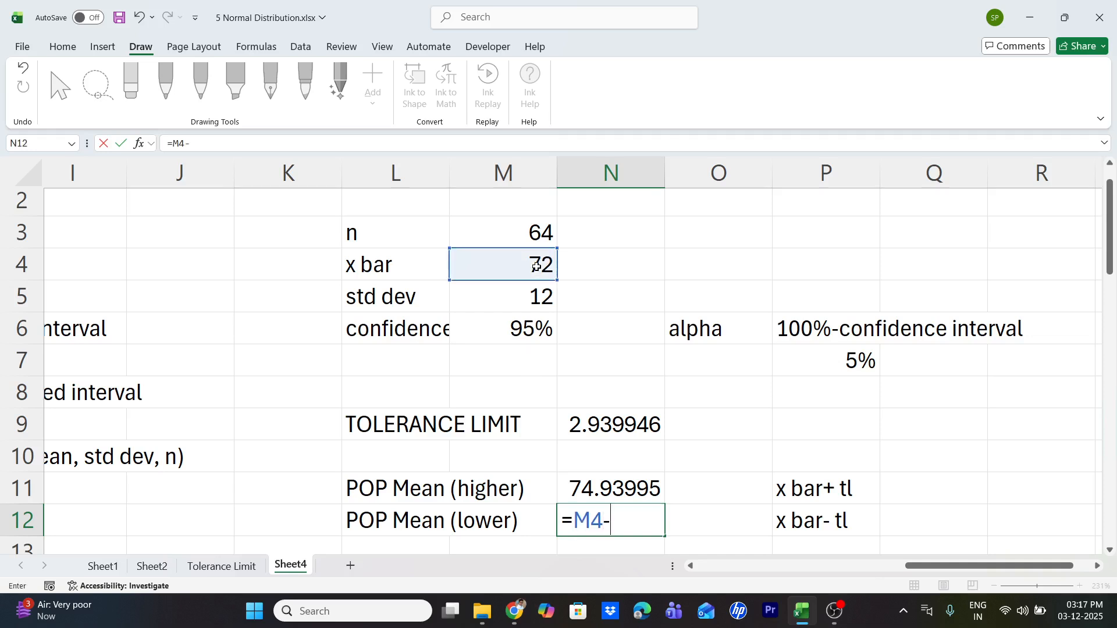
left_click(602, 427)
key("Return")
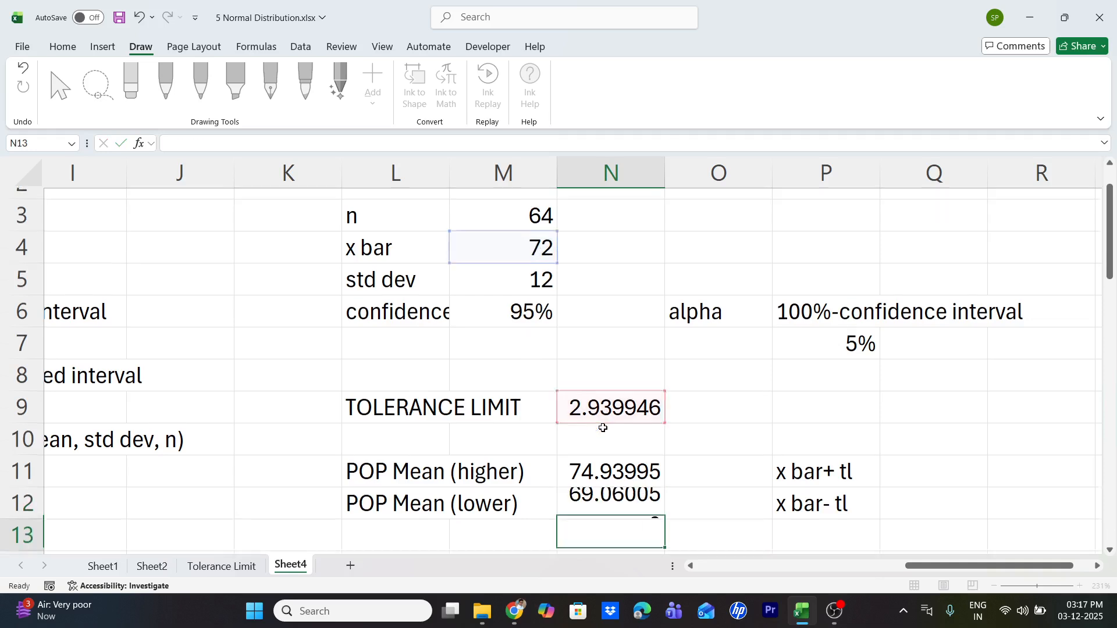
scroll(577, 512, "down", 2)
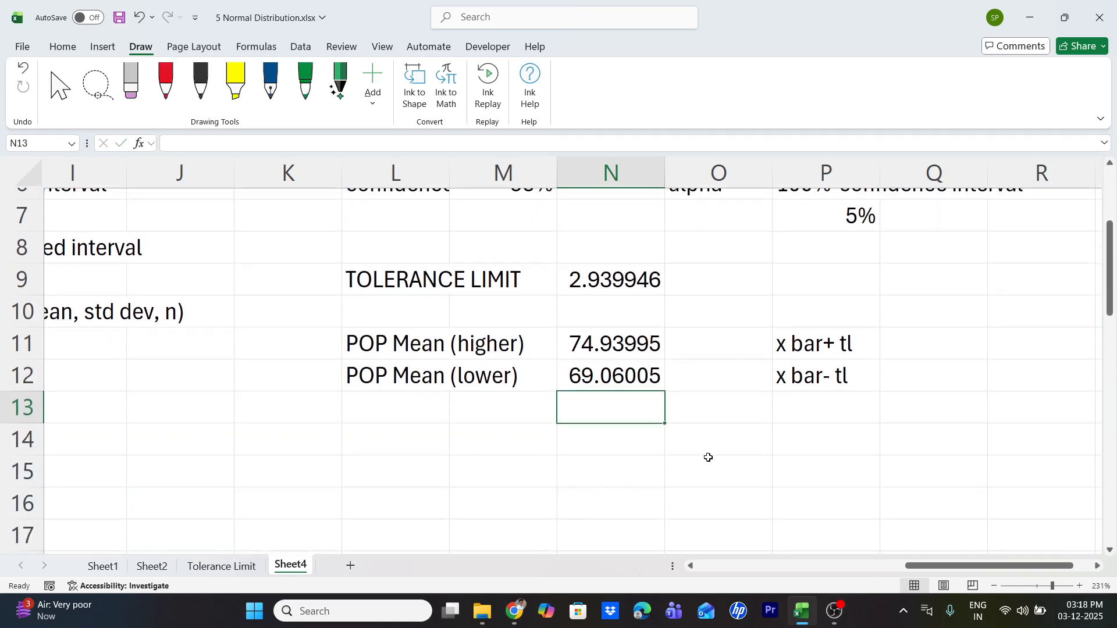
Review the worked conclusion in C15 of Sheet4 and question 1 on the Tolerance Limit sheet, with cell L14 selected for the answer.
left_click(358, 458)
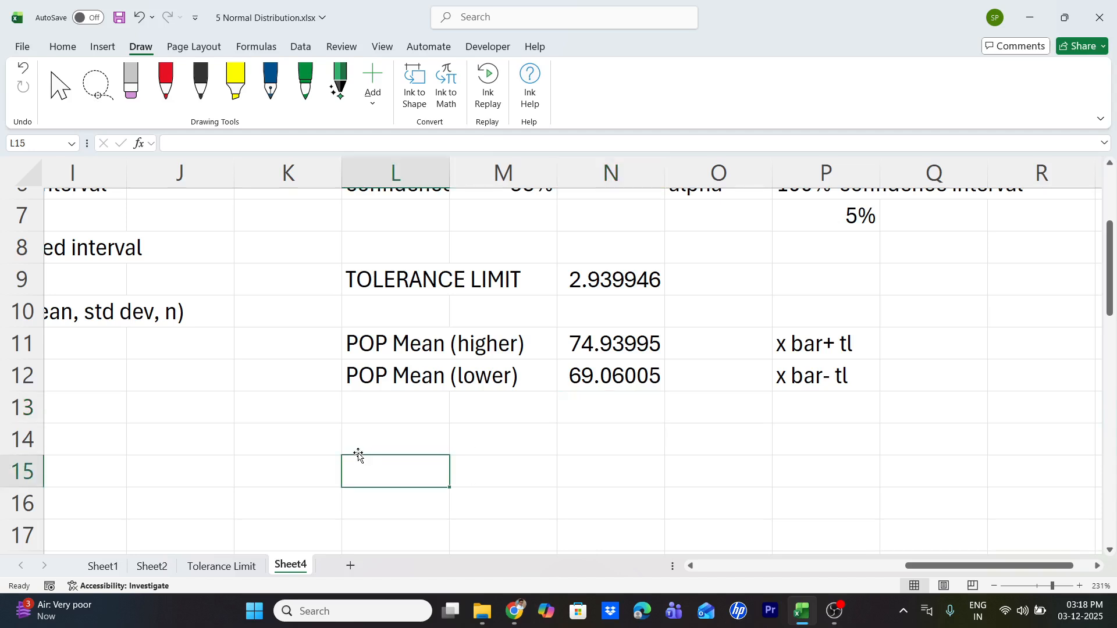
left_click(358, 439)
scroll(357, 440, "left", 6)
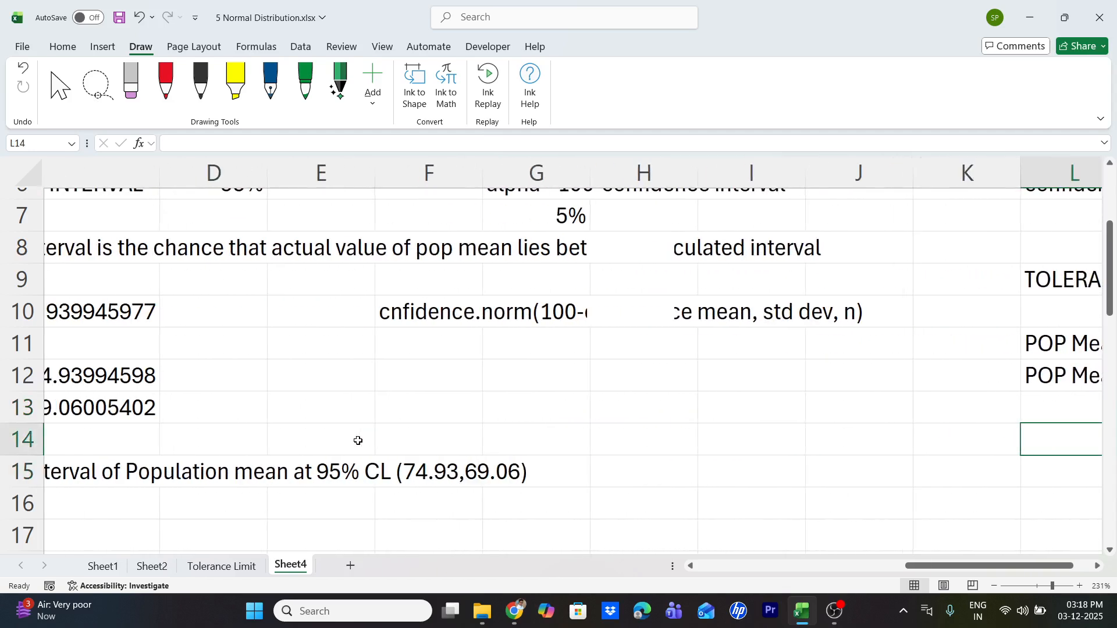
scroll(358, 441, "left", 2)
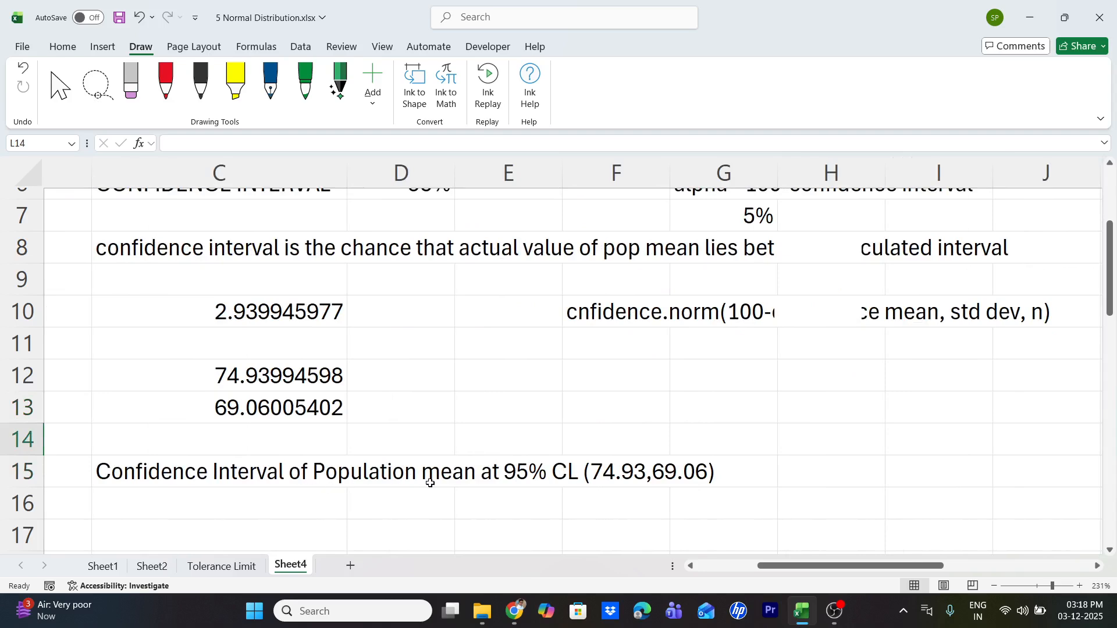
left_click(244, 566)
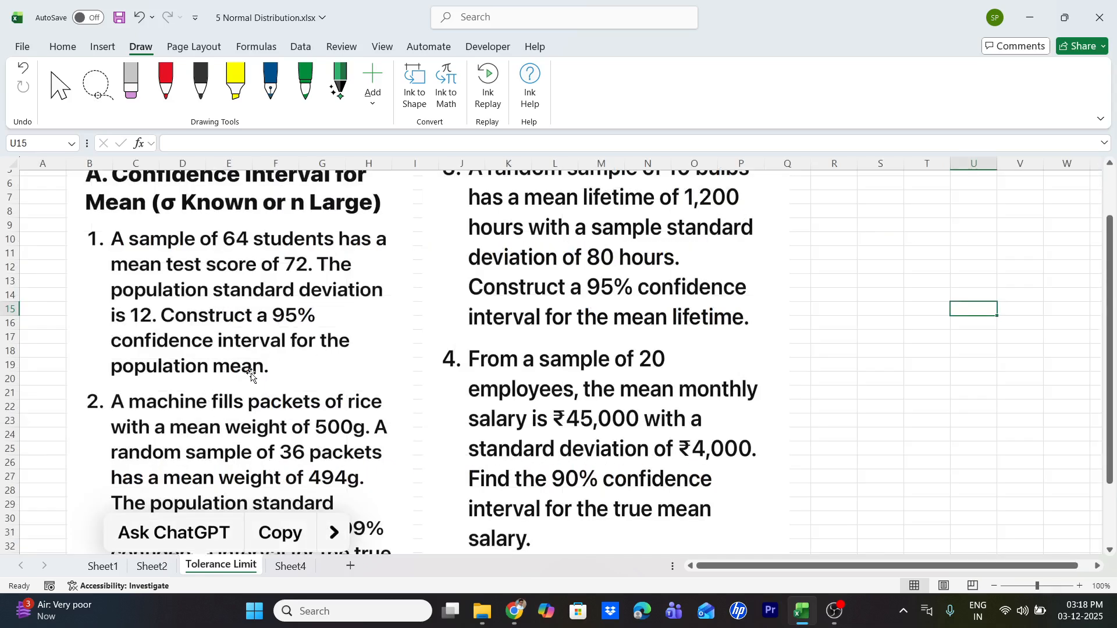
left_click(297, 569)
scroll(531, 454, "right", 5)
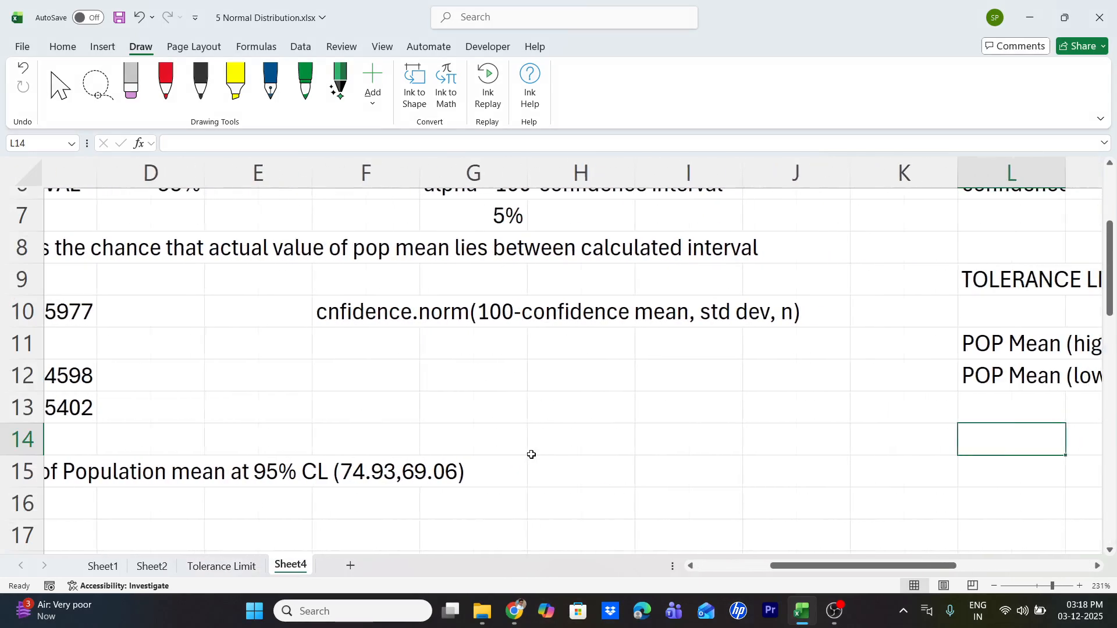
scroll(531, 455, "right", 3)
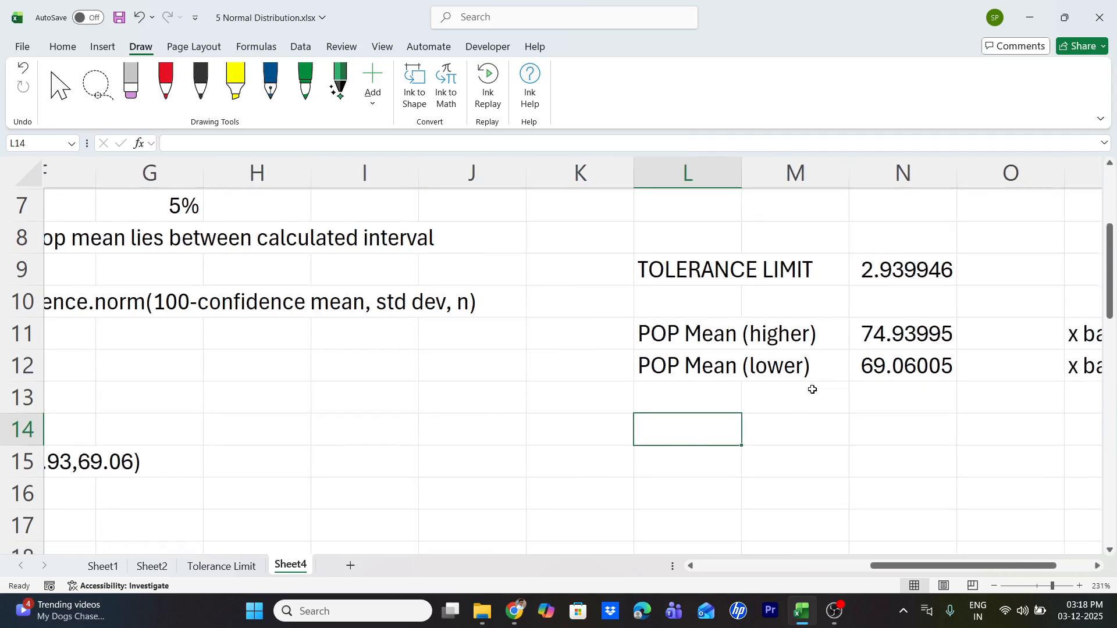
Write the conclusion "Confidence Interval of Pop mean is 74.93 and 69.06" in cell L14.
type("Conf")
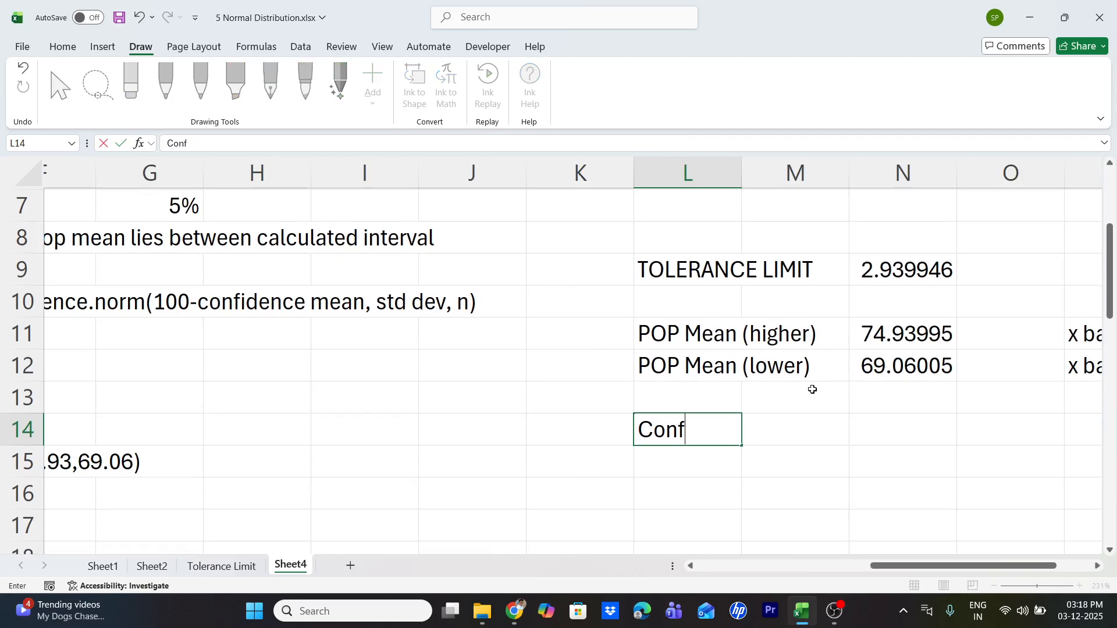
type("idence ")
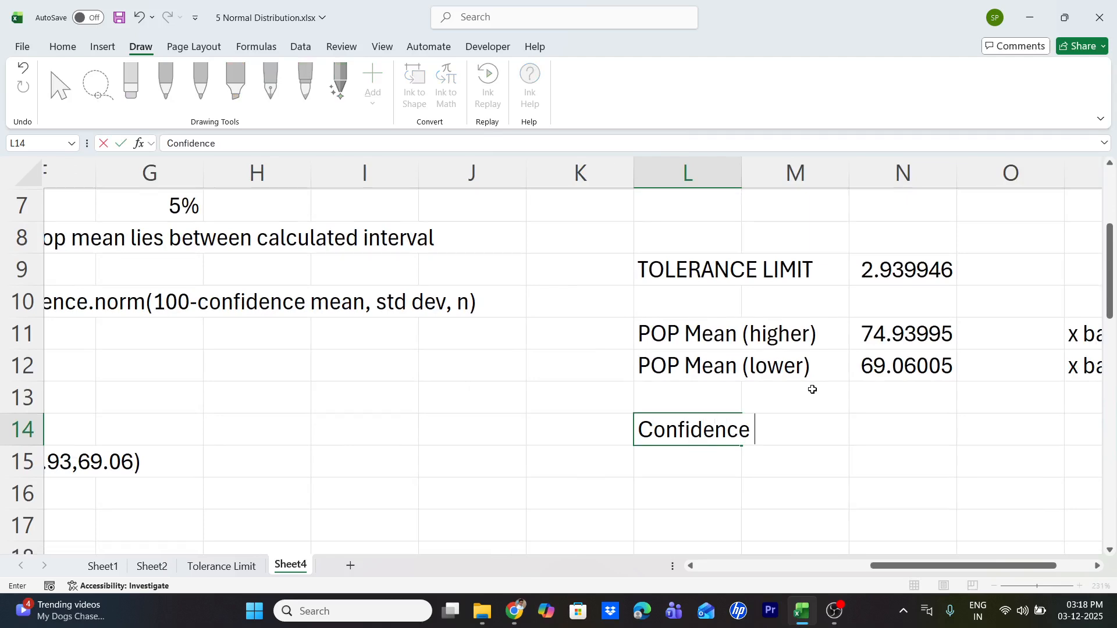
type("mean of")
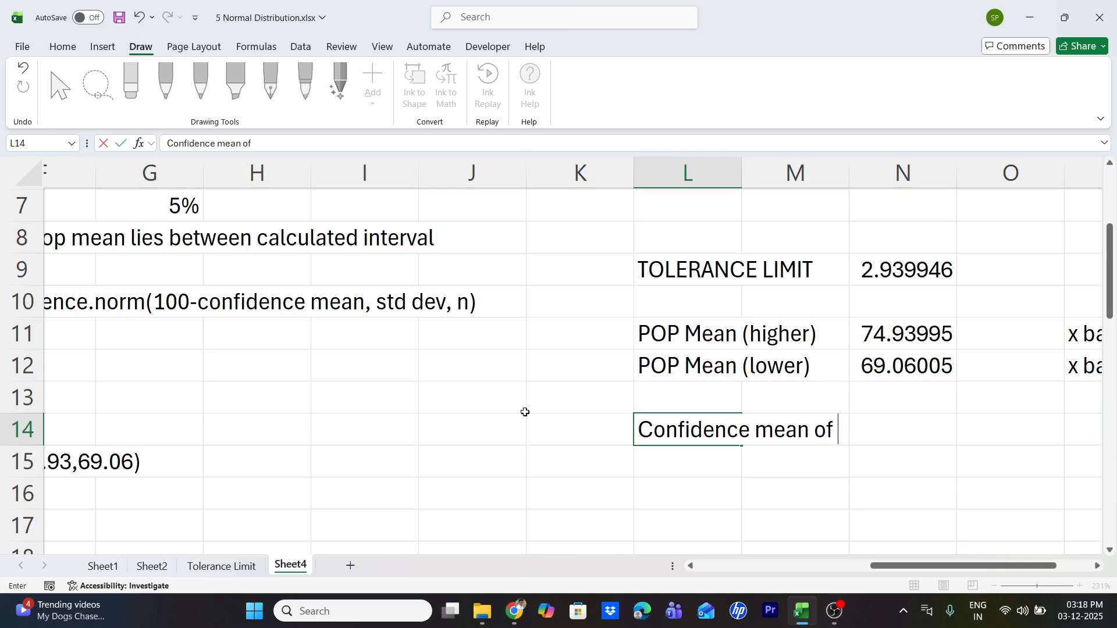
scroll(525, 411, "left", 5)
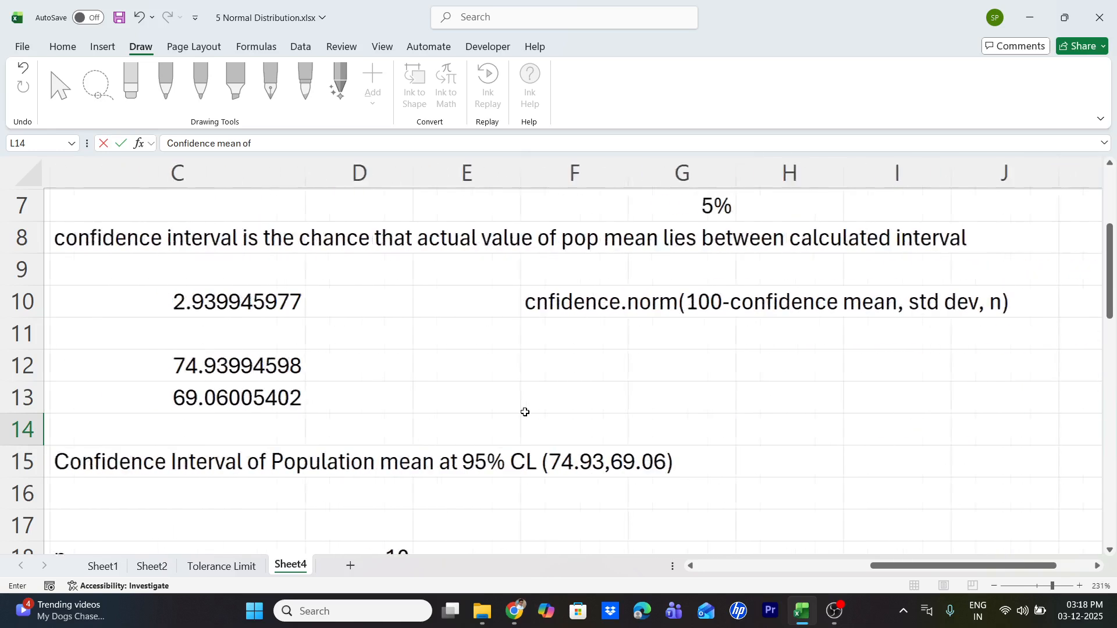
scroll(525, 412, "right", 5)
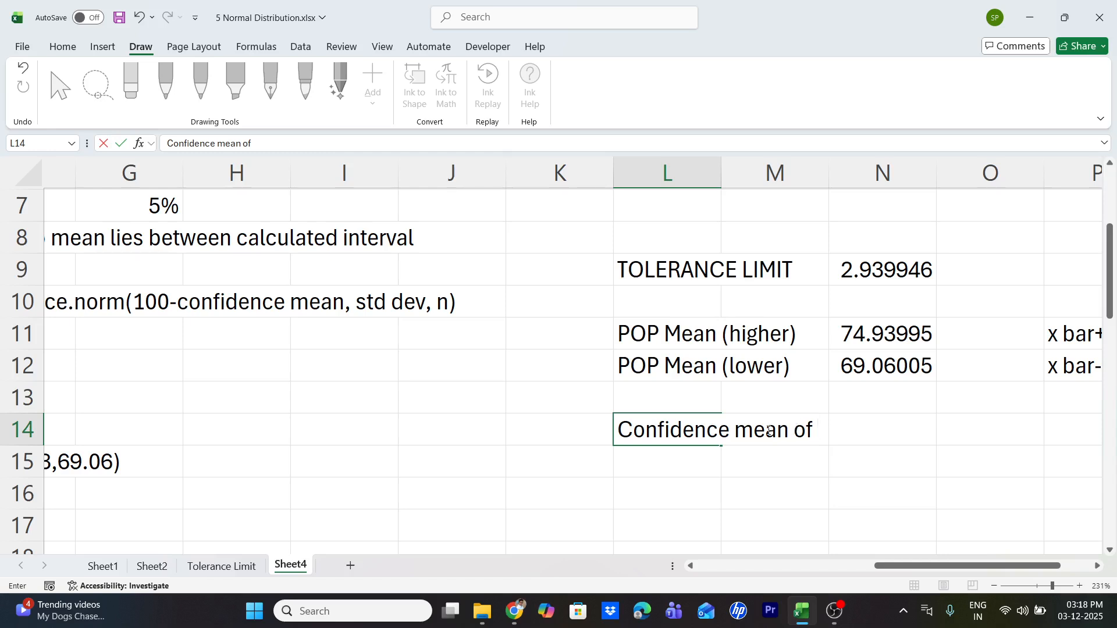
key("BackSpace")
key("BackSpace")
key("BackSpace")
key("BackSpace")
key("BackSpace")
key("BackSpace")
key("BackSpace")
key("BackSpace")
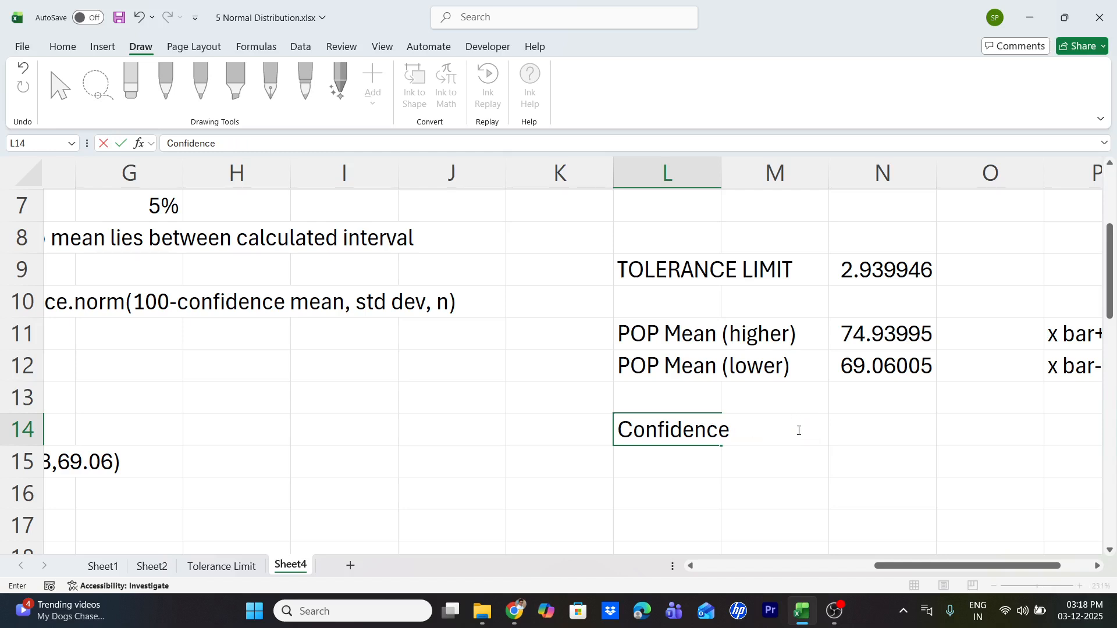
type("Interval o")
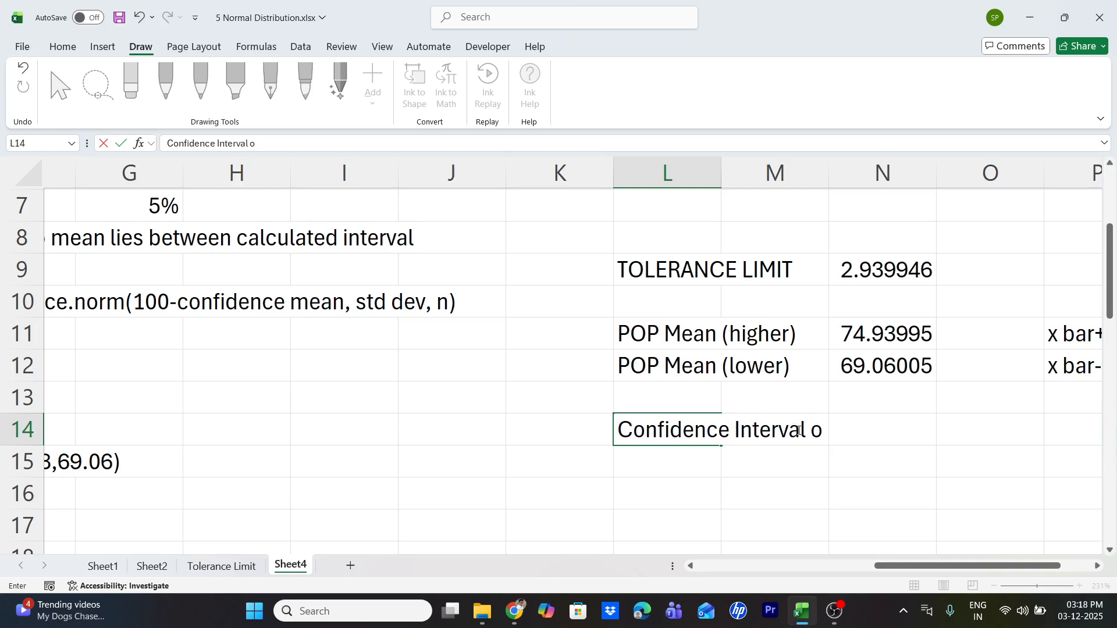
type("f Pop mean")
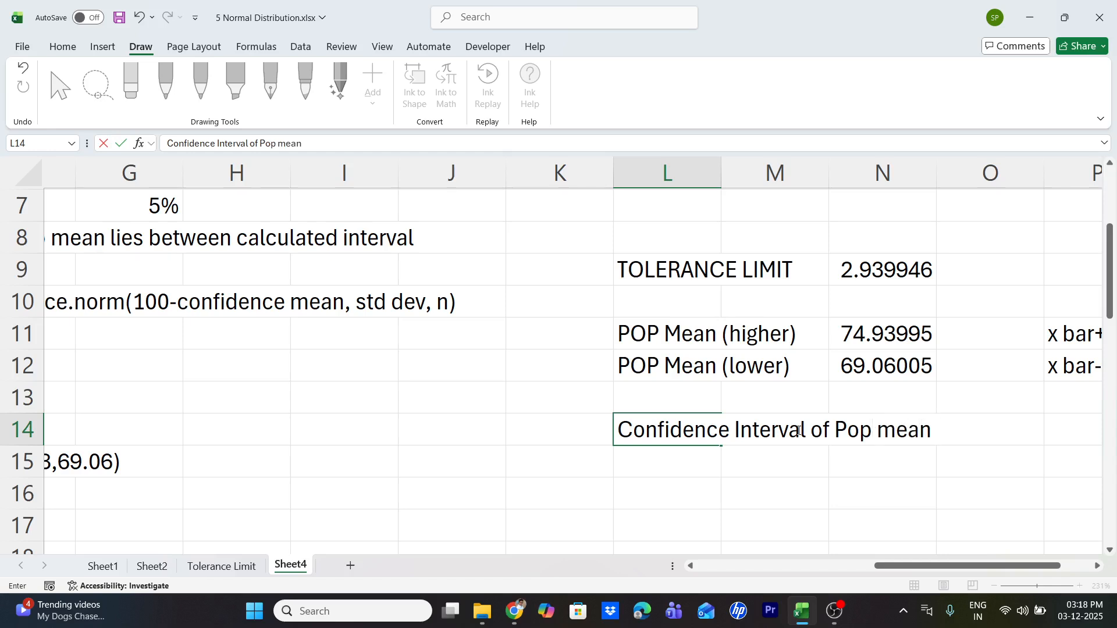
type(" os")
key("BackSpace")
key("BackSpace")
key("BackSpace")
type("is 74.93")
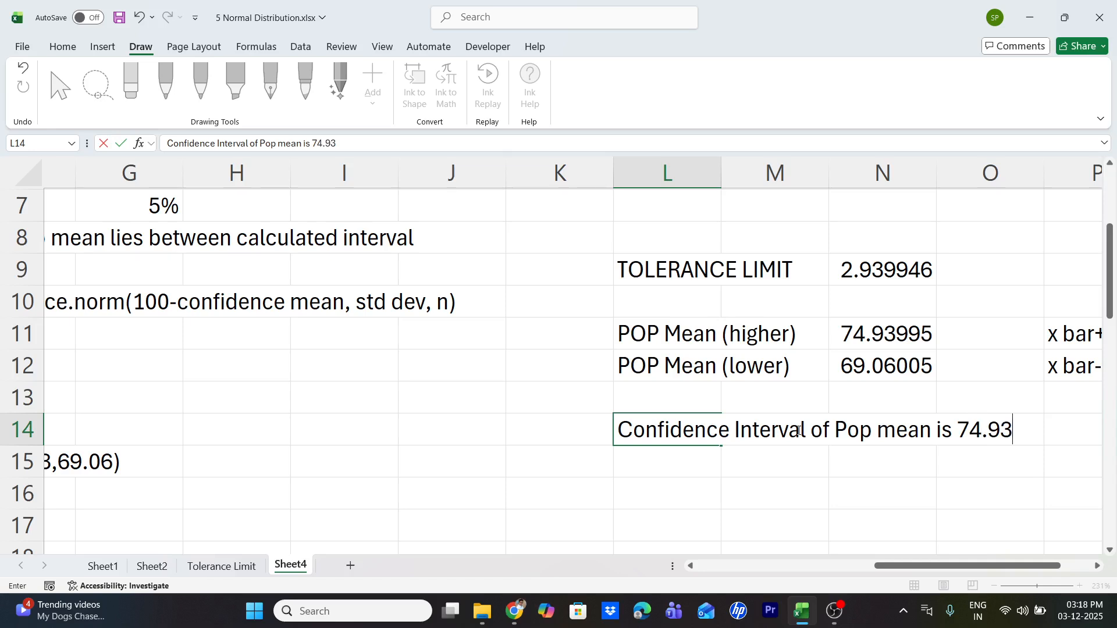
type(" and 69.06")
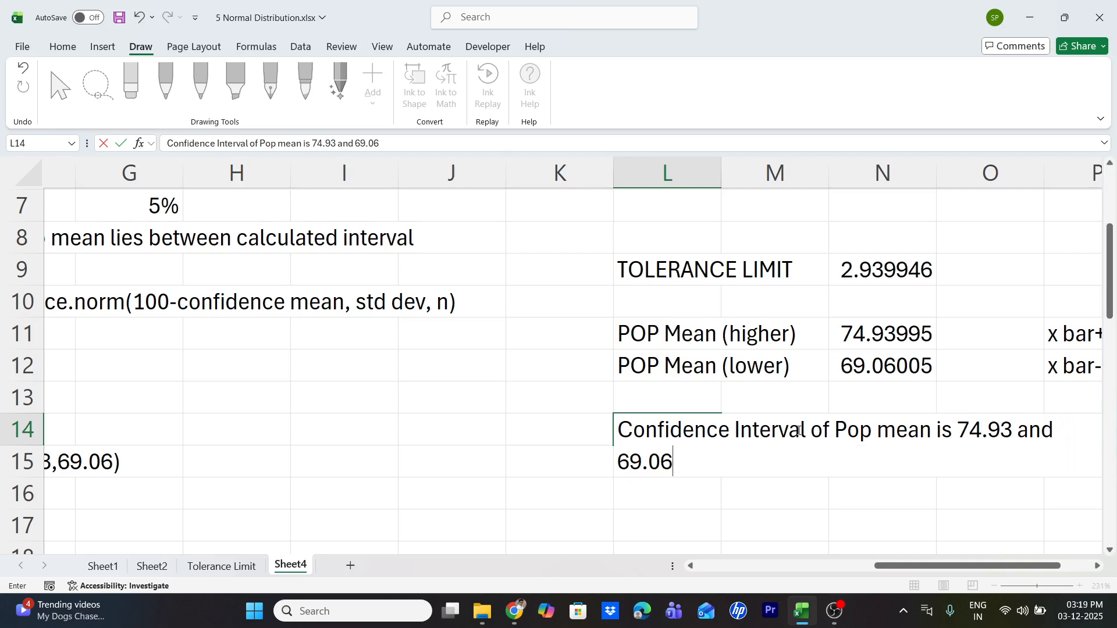
key("Return")
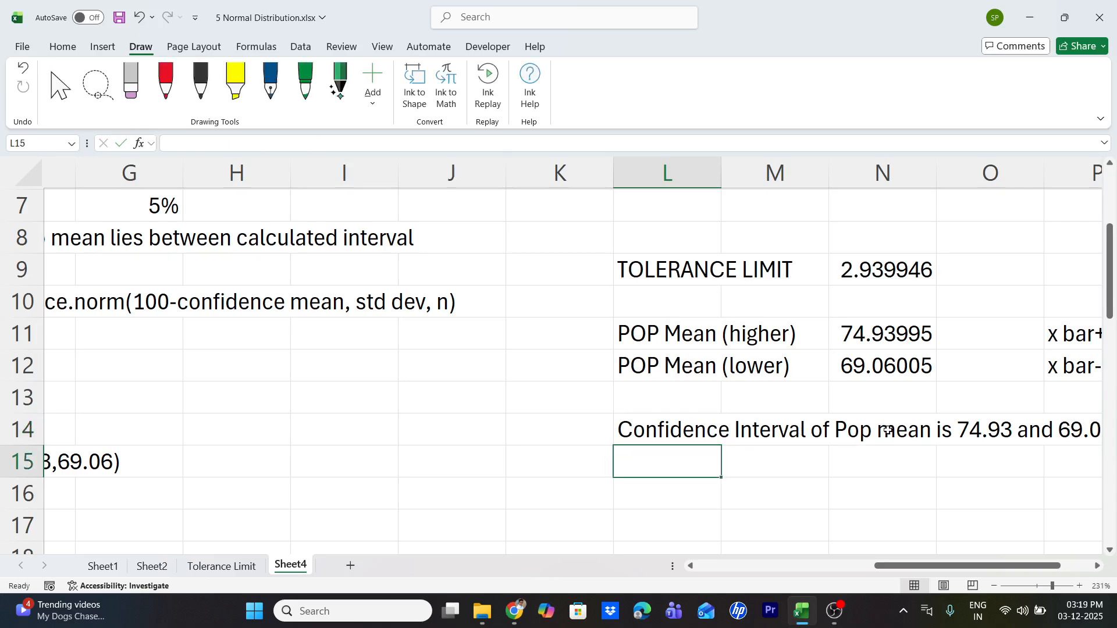
Look over the finished question 1 solution and read the remaining confidence interval questions on the Tolerance Limit sheet.
scroll(887, 430, "right", 3)
scroll(870, 407, "up", 2)
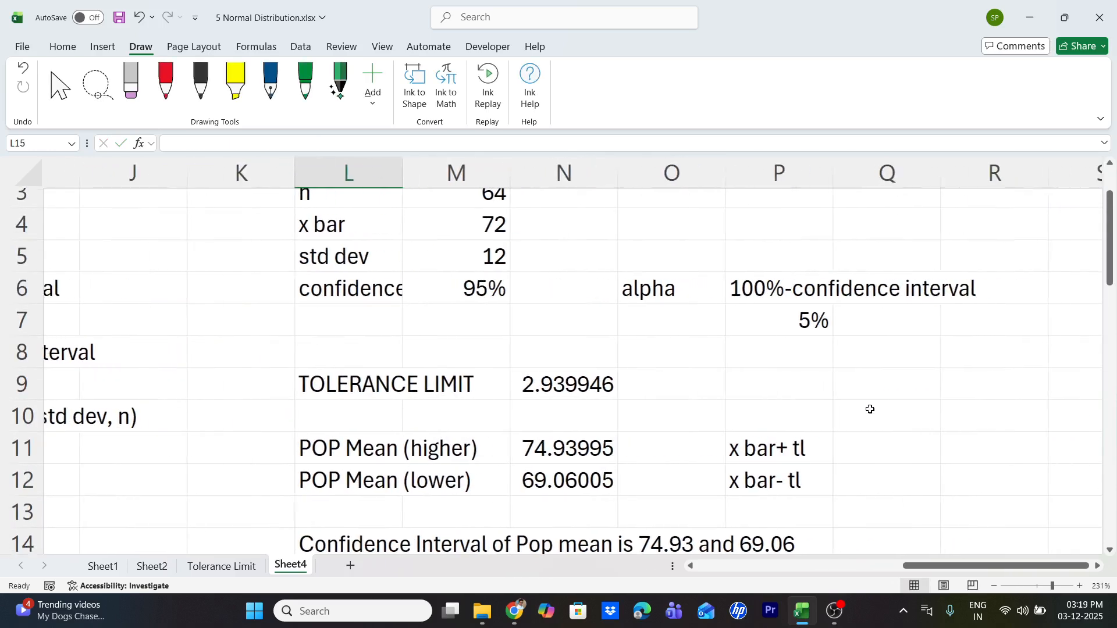
scroll(870, 409, "down", 4, "ctrl")
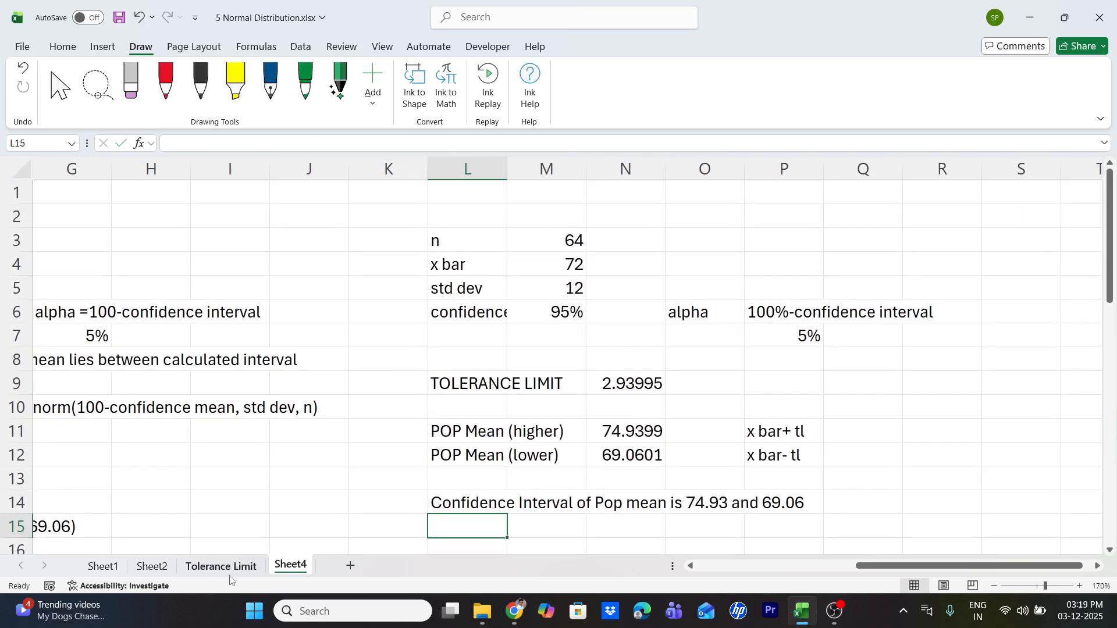
left_click(225, 567)
scroll(439, 381, "up", 2)
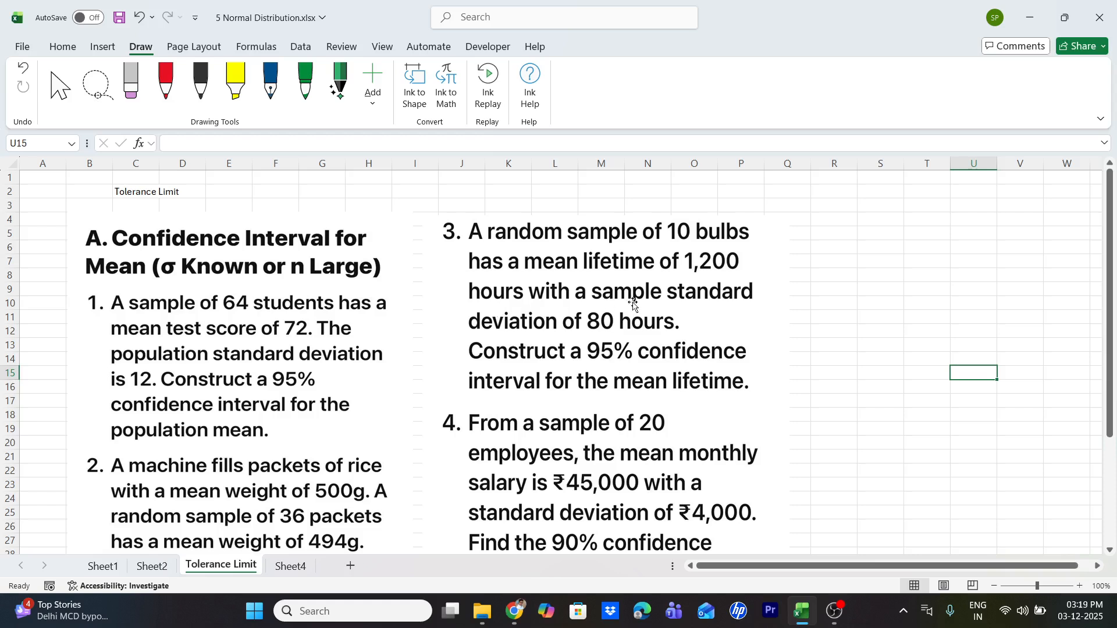
scroll(619, 311, "down", 1)
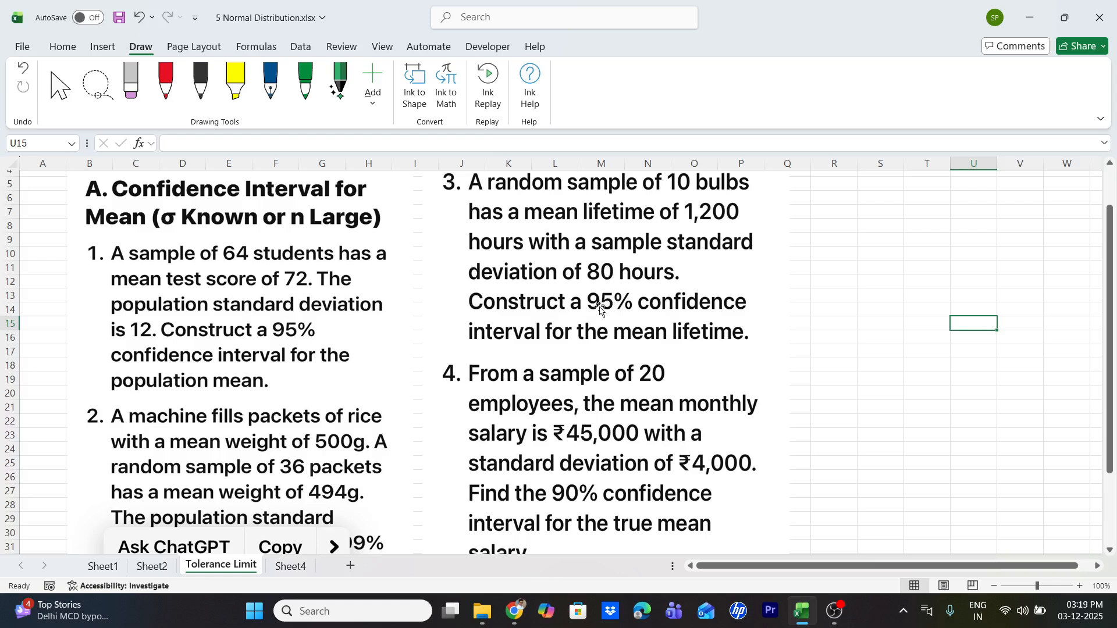
scroll(581, 323, "down", 1)
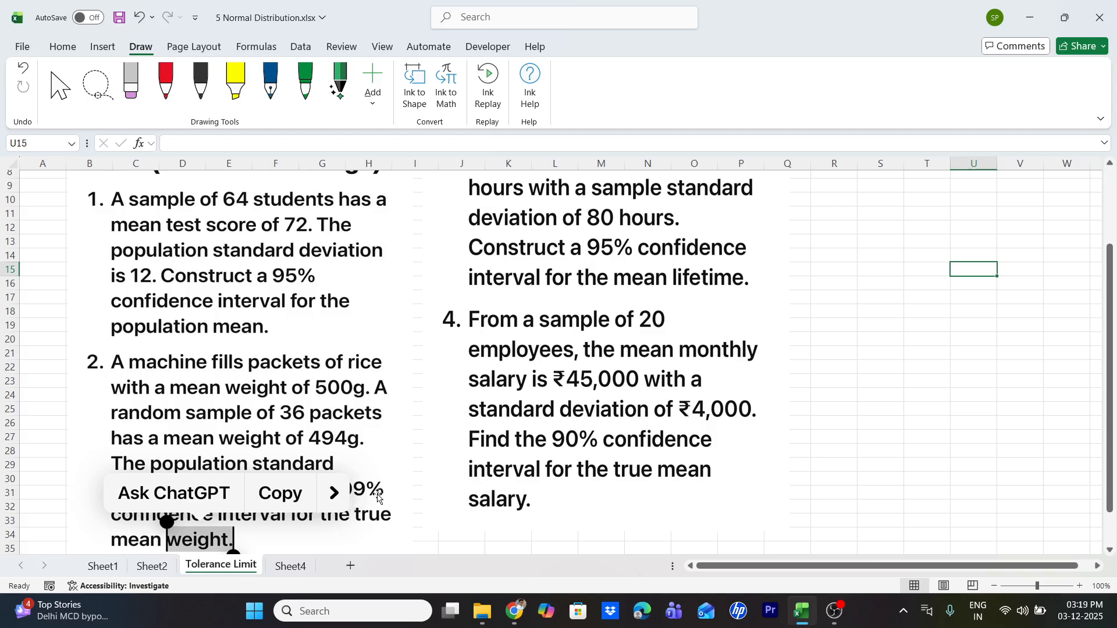
Examine the worked solutions for questions 3 and 4 on Sheet4.
left_click(291, 568)
scroll(378, 470, "down", 6, "ctrl")
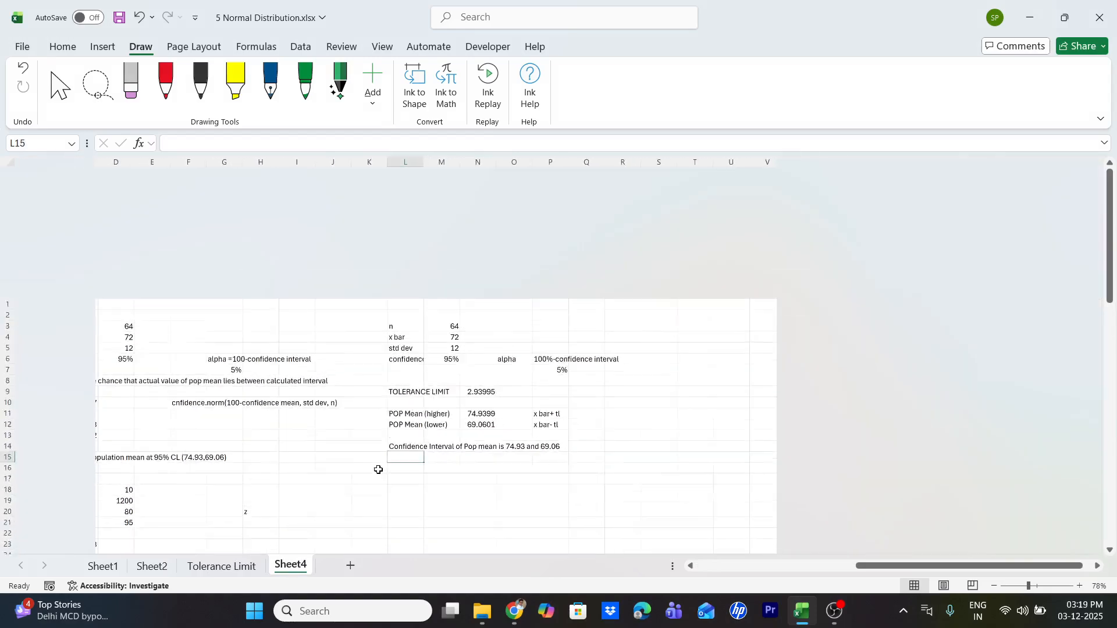
scroll(379, 470, "up", 3, "ctrl")
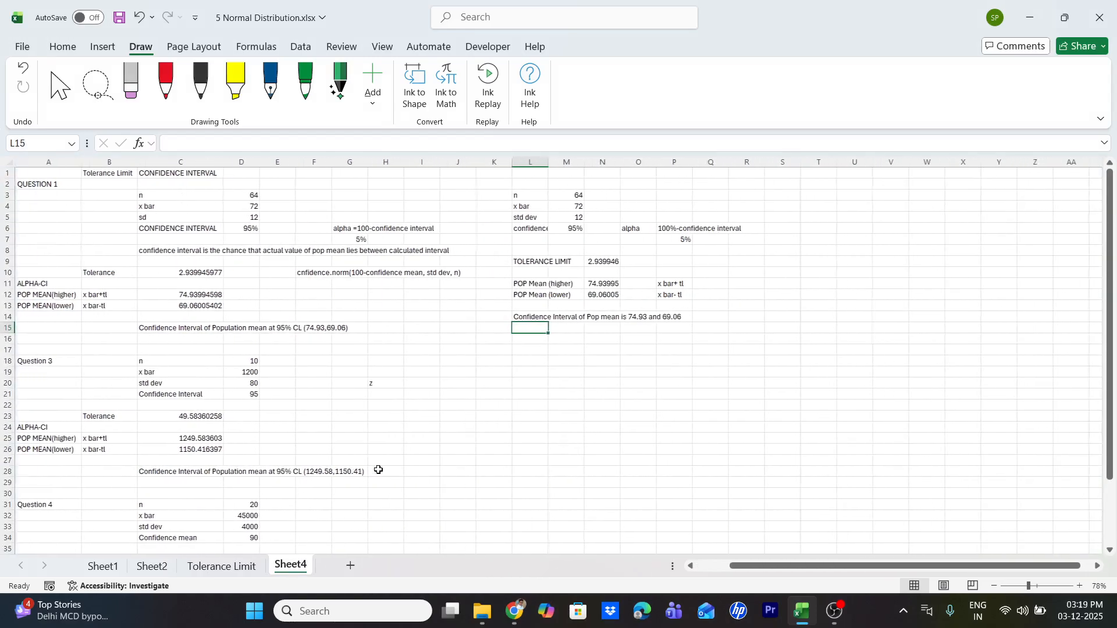
scroll(379, 470, "up", 2, "ctrl")
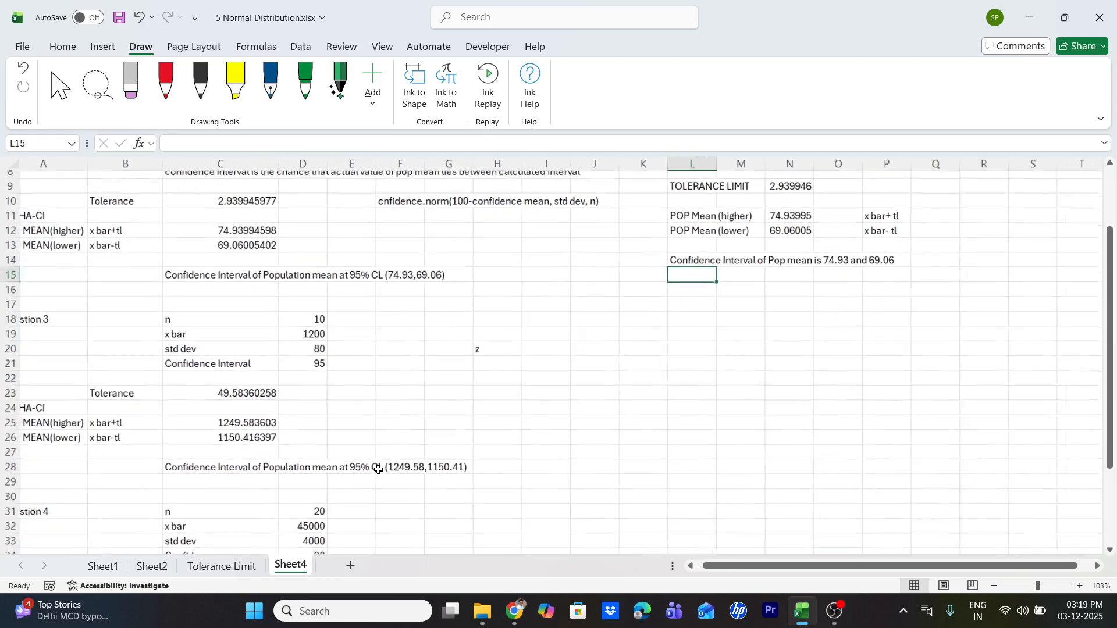